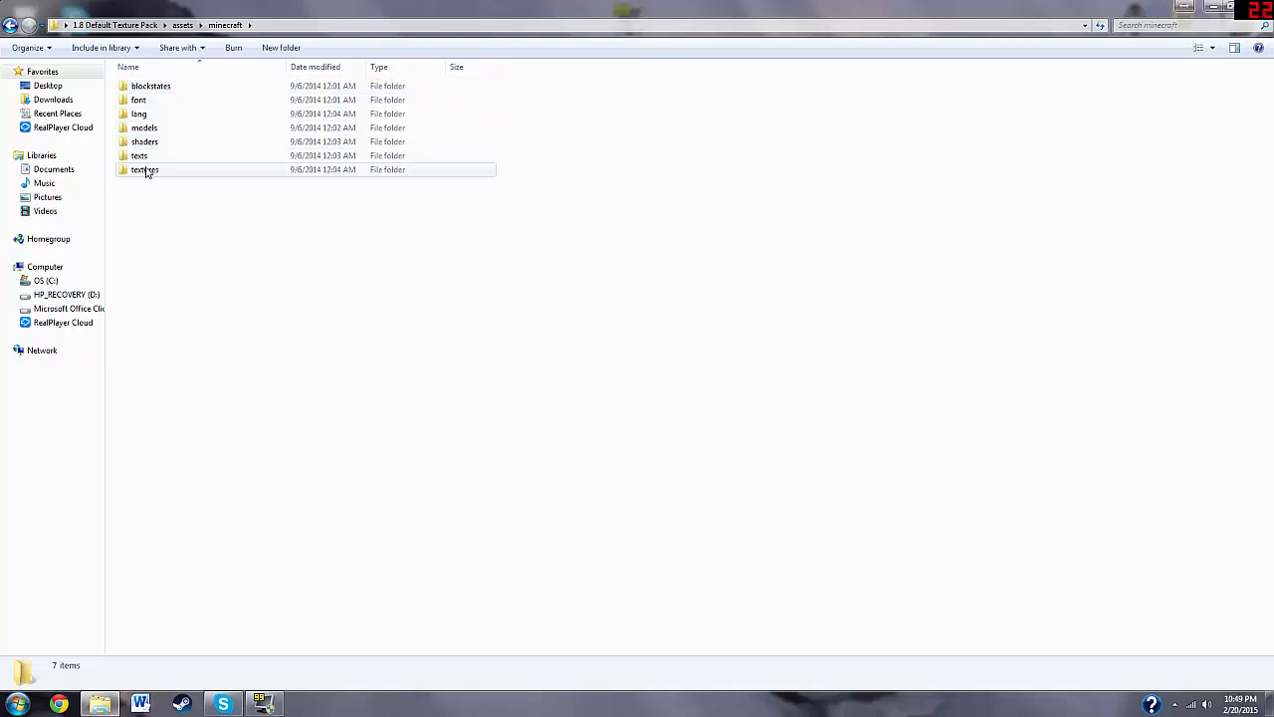
Step: Open the blocks folder inside the texture pack's textures folder
double_click(145, 170)
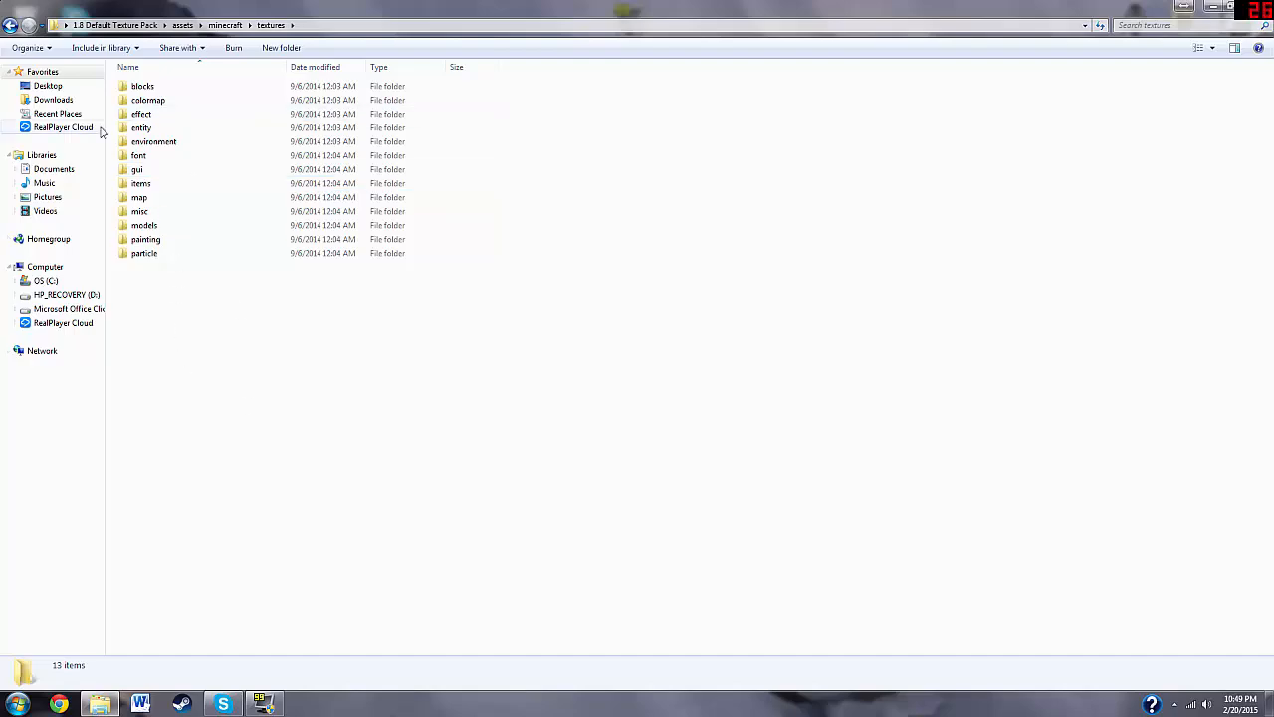
left_click(138, 87)
double_click(138, 88)
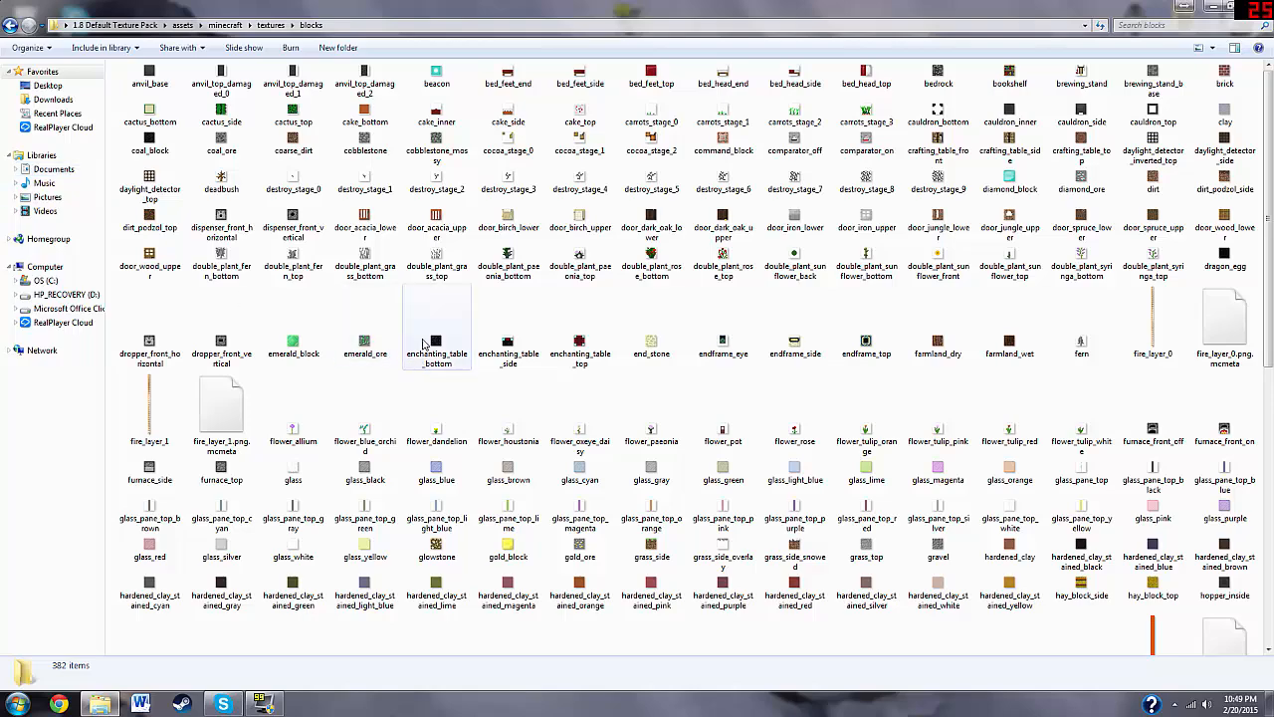
Step: Search the blocks folder for "stone" and open the stone texture in paint.net
scroll(426, 347, "down", 5)
scroll(418, 340, "down", 10)
scroll(399, 527, "up", 15)
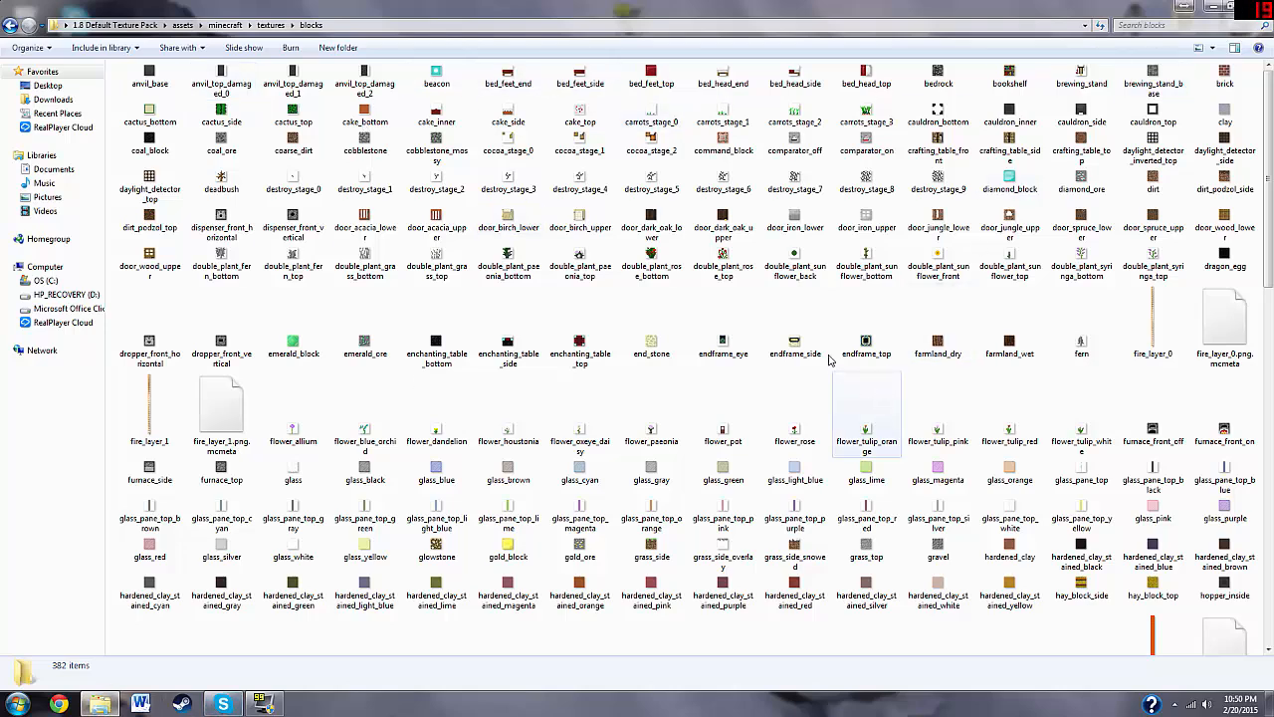
left_click(1160, 27)
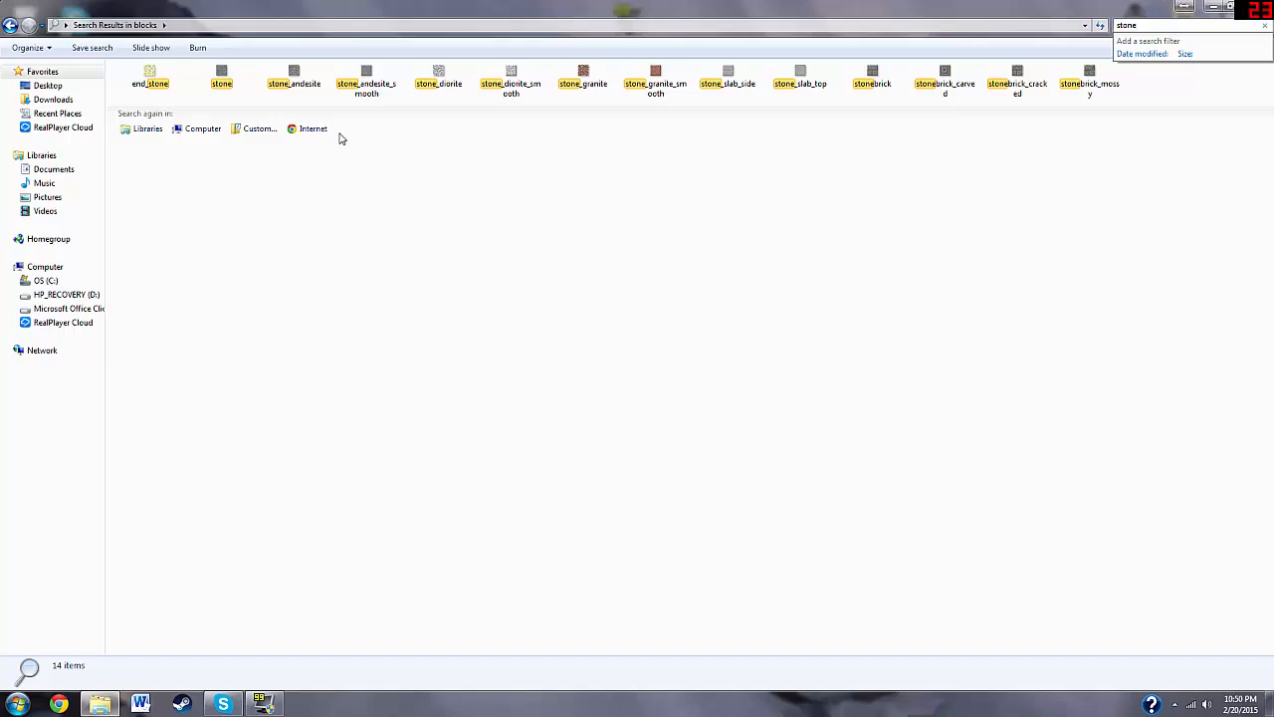
left_click(235, 80)
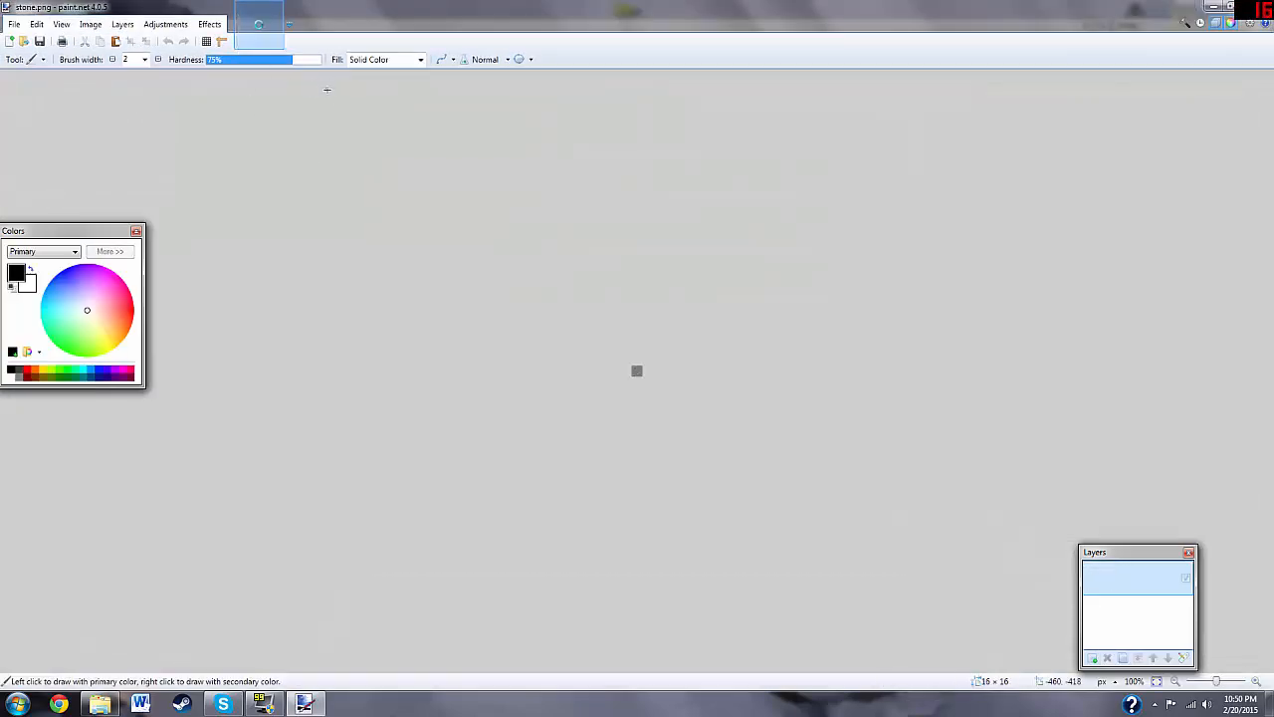
Step: Sample a darker grey from the middle of the stone texture as the primary color with the Color Picker
scroll(620, 356, "up", 15)
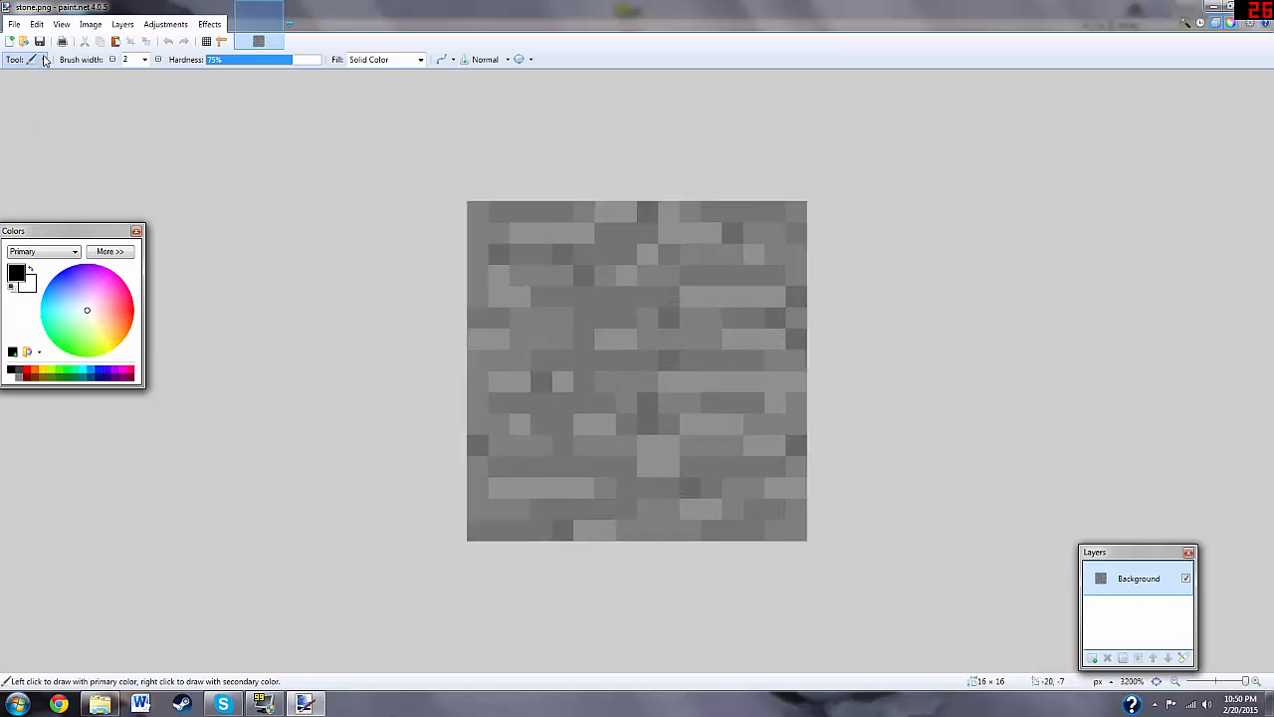
left_click(43, 60)
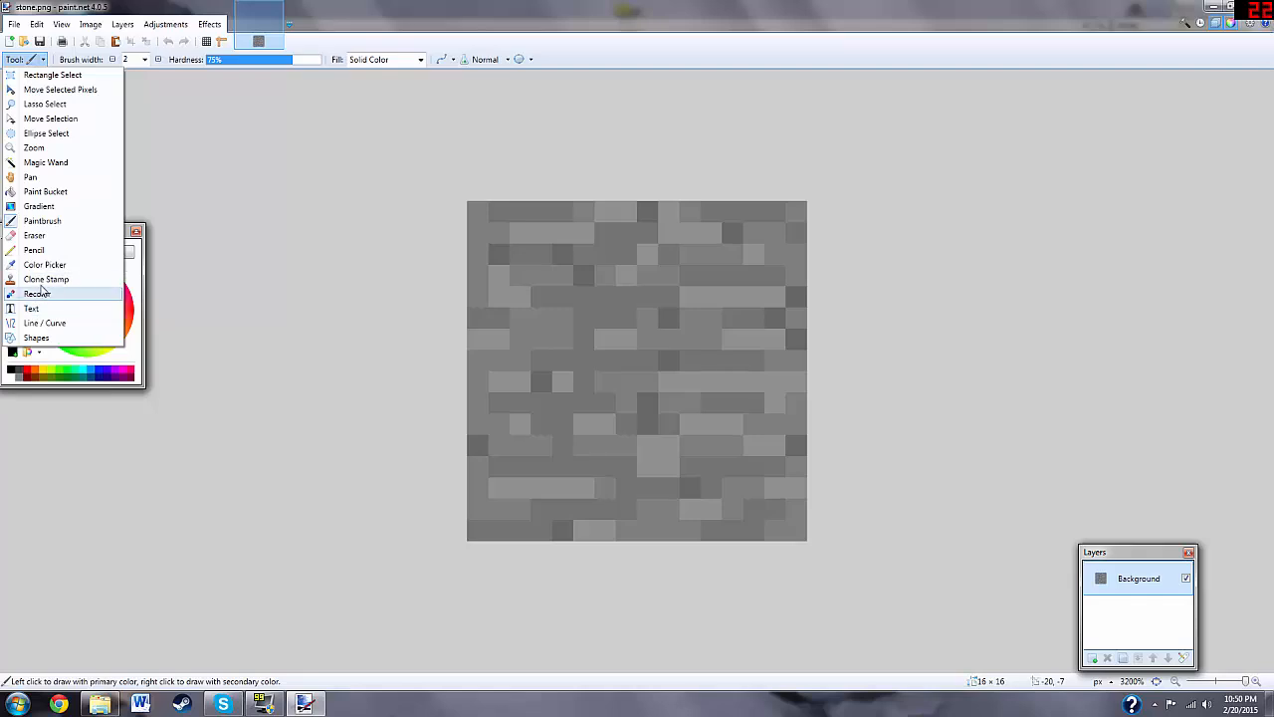
left_click(40, 265)
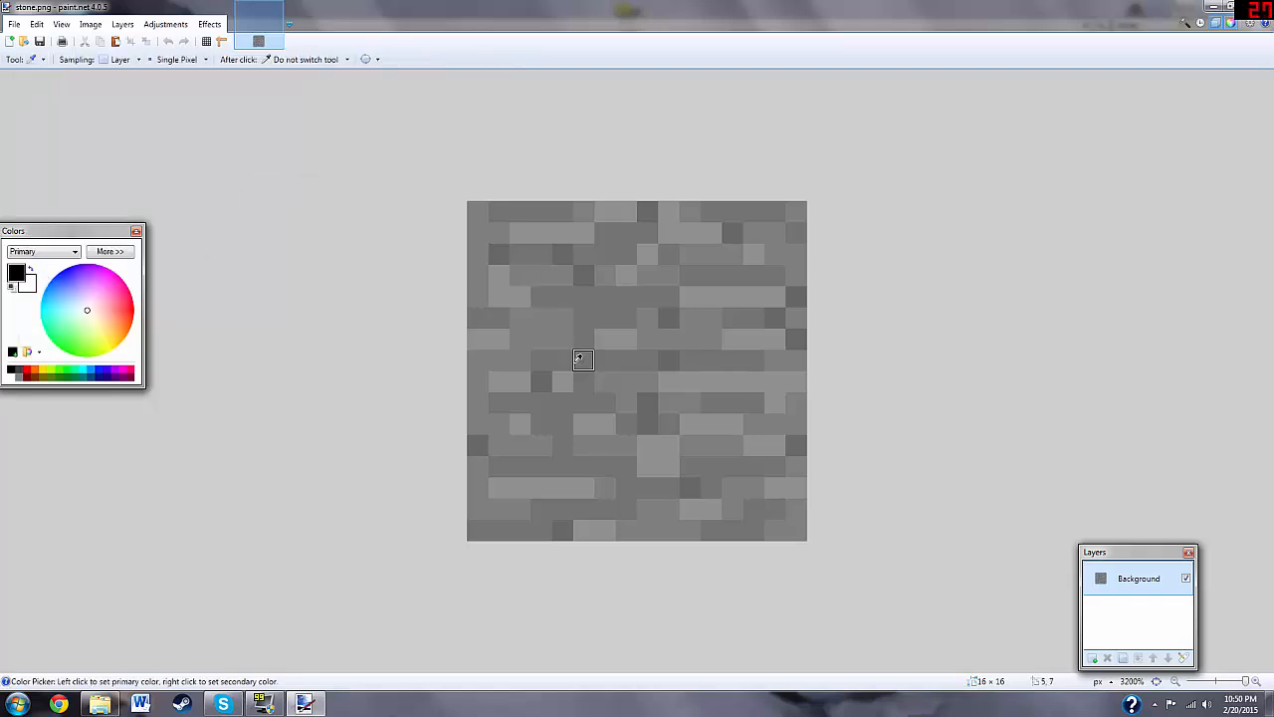
left_click(583, 317)
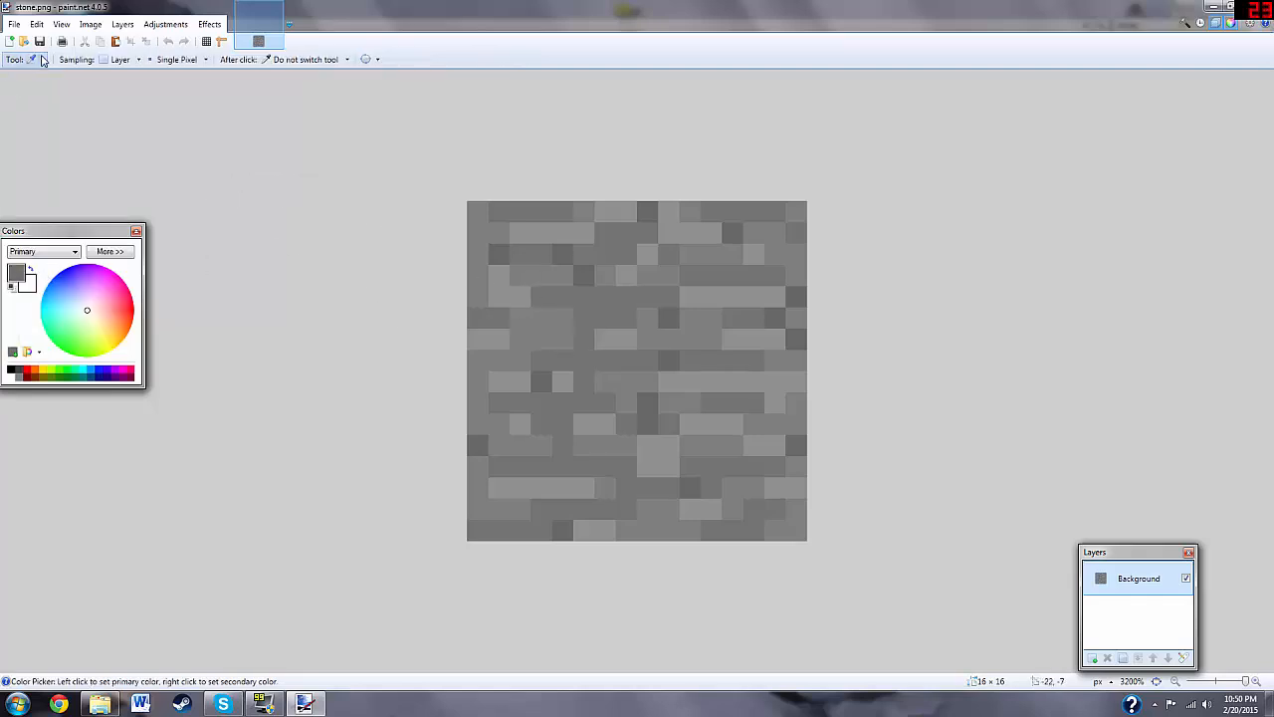
Step: Erase the upper part of the stone texture with the Eraser
left_click(39, 59)
left_click(41, 234)
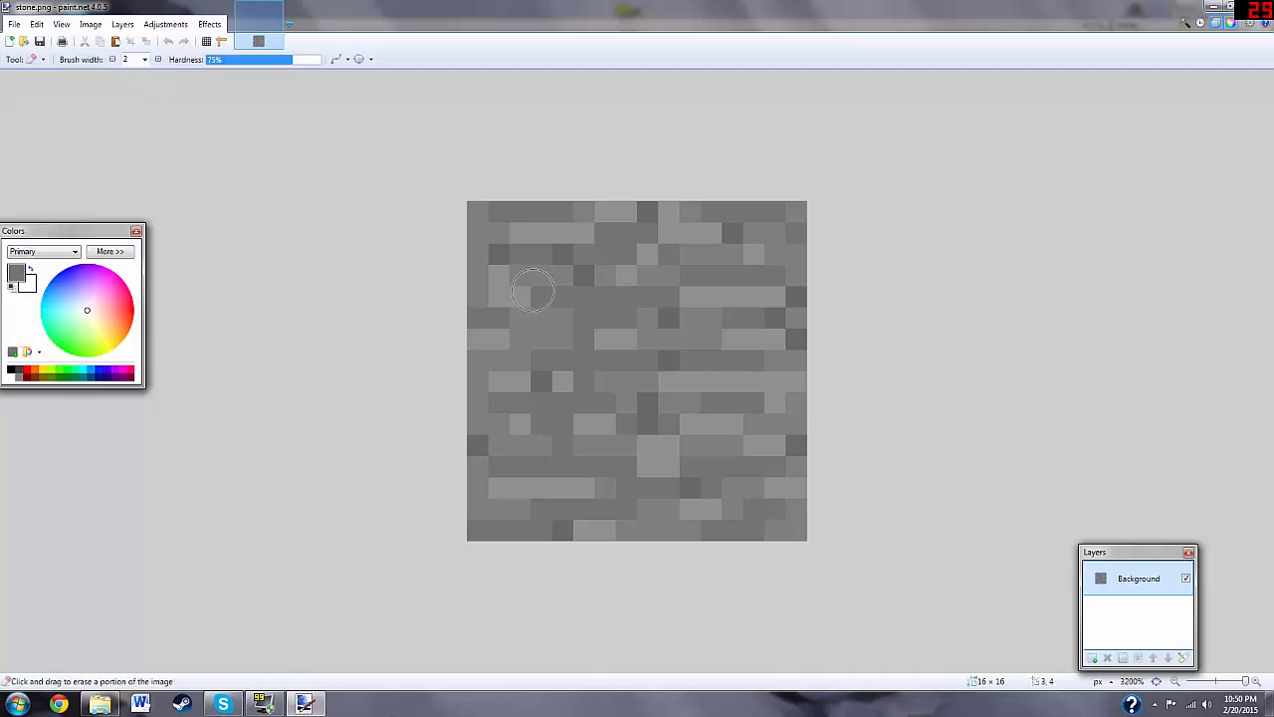
mouse_move(533, 290)
left_mouse_down()
mouse_move(477, 231)
mouse_move(406, 219)
mouse_move(384, 175)
mouse_move(816, 222)
mouse_move(807, 226)
mouse_move(786, 205)
mouse_move(796, 174)
left_mouse_up()
Step: Sample a lighter grey from the remaining stone pixels as the primary color
left_click(40, 59)
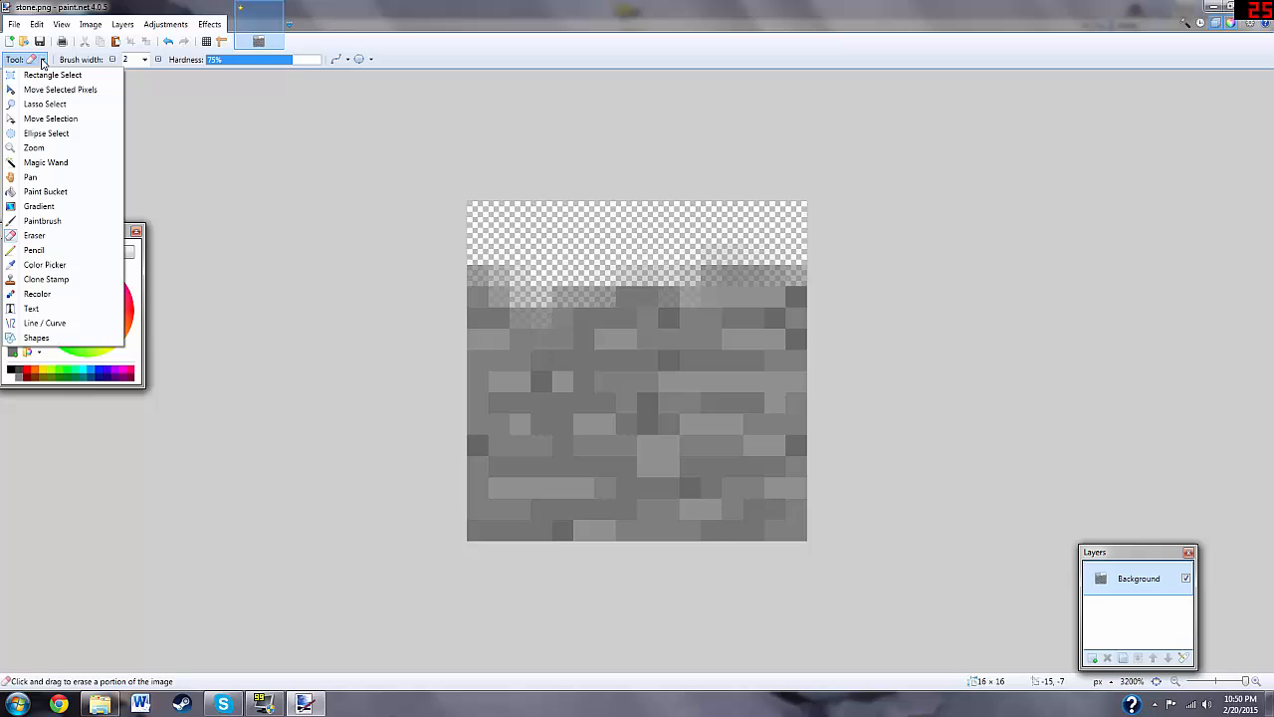
left_click(42, 267)
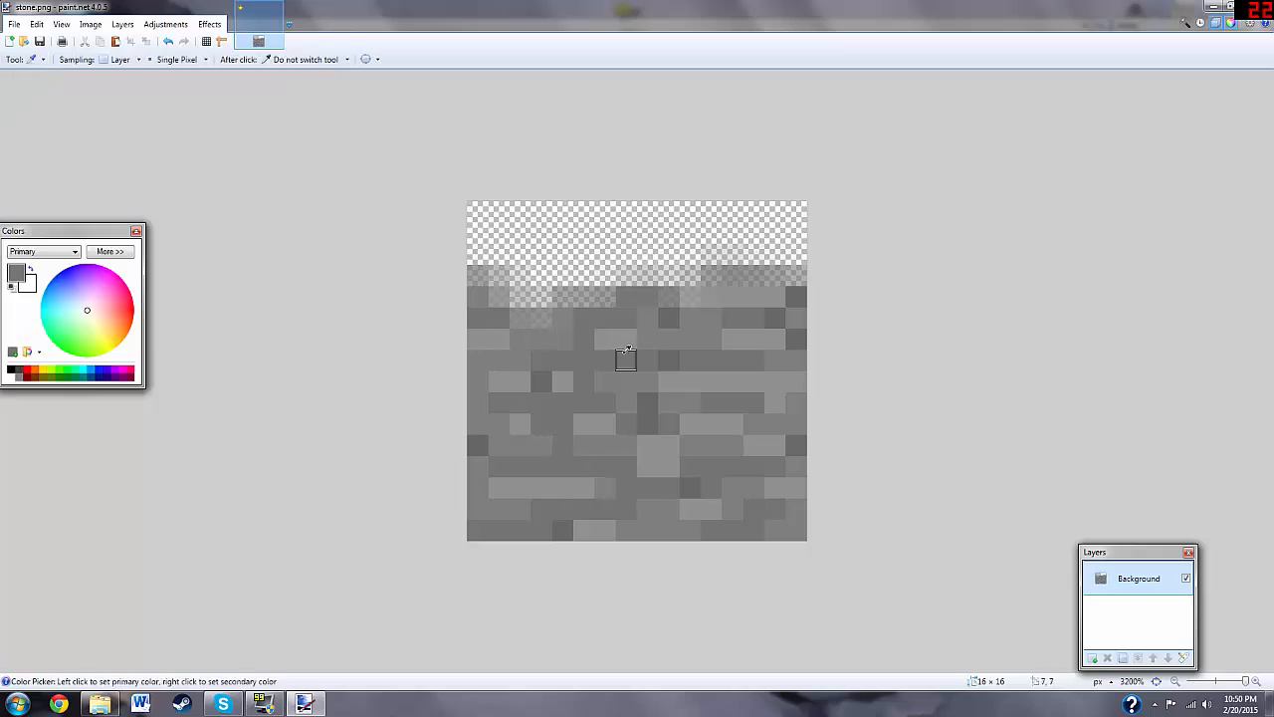
left_click(627, 336)
Step: Erase the rest of the stone texture with the Eraser, using a brush width of 60
left_click(40, 60)
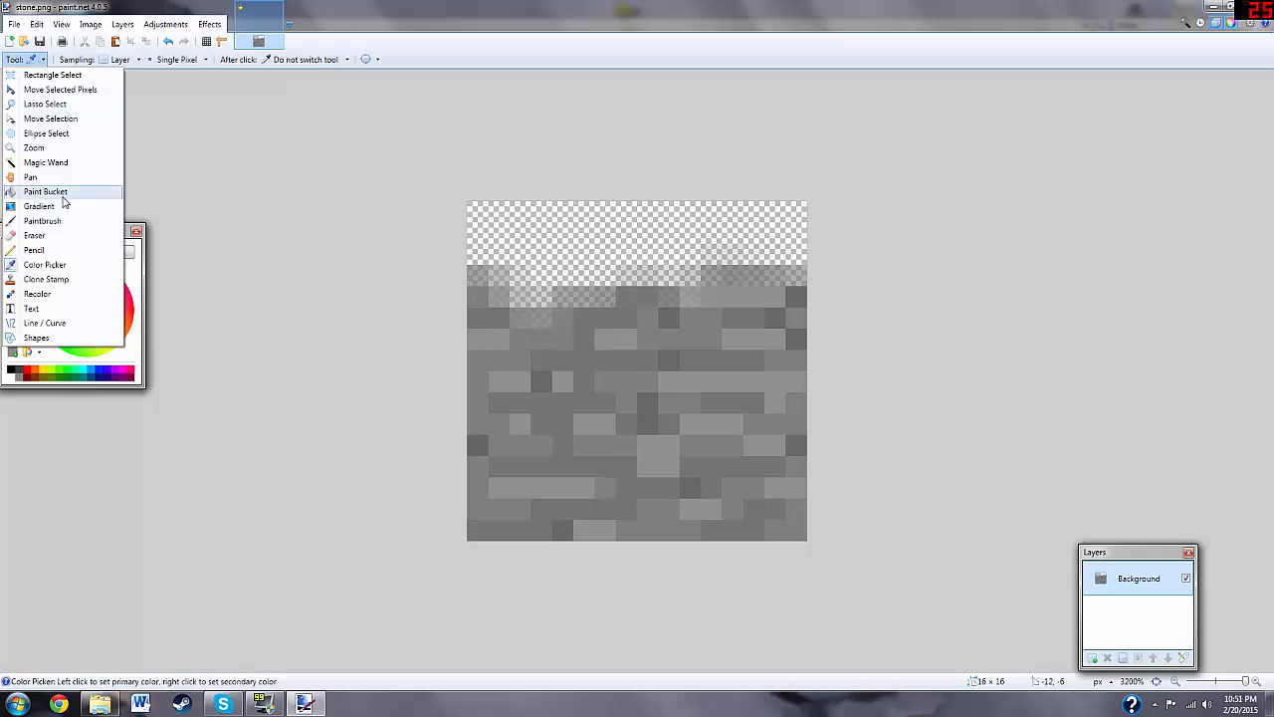
left_click(50, 237)
mouse_move(375, 242)
left_mouse_down()
mouse_move(379, 299)
mouse_move(643, 221)
left_mouse_up()
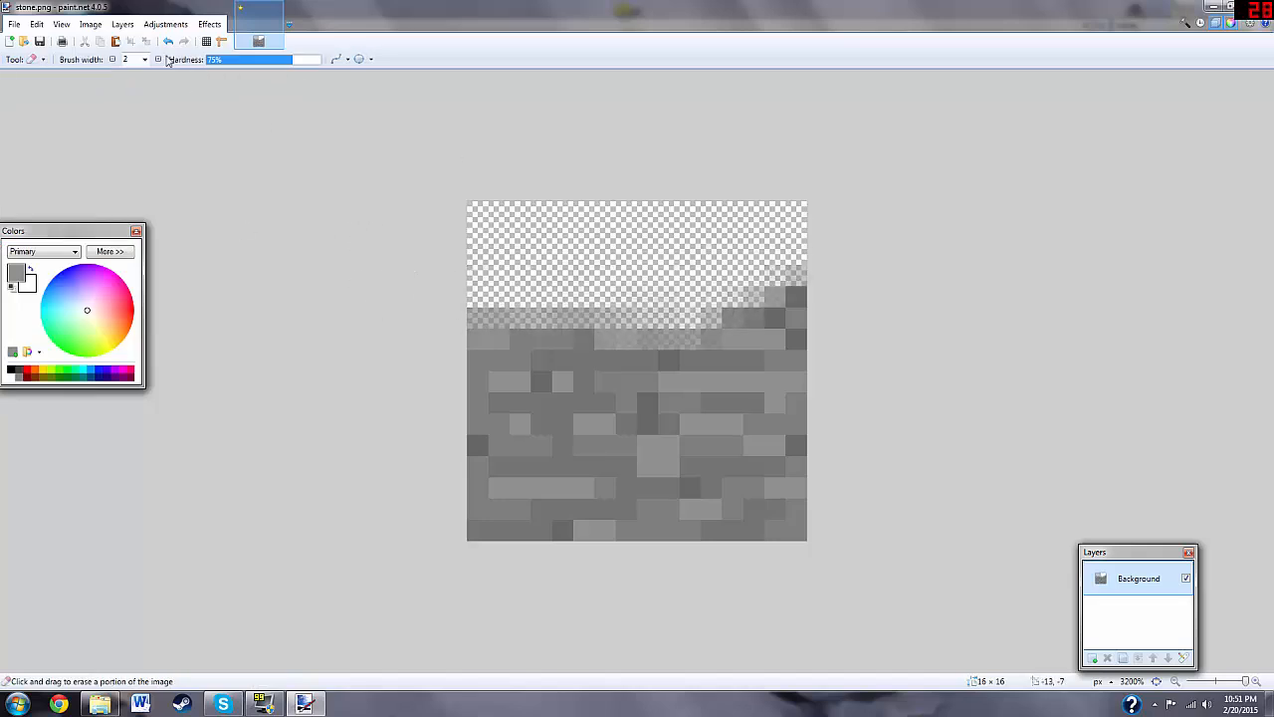
left_click(145, 61)
left_click(126, 290)
left_click(826, 370)
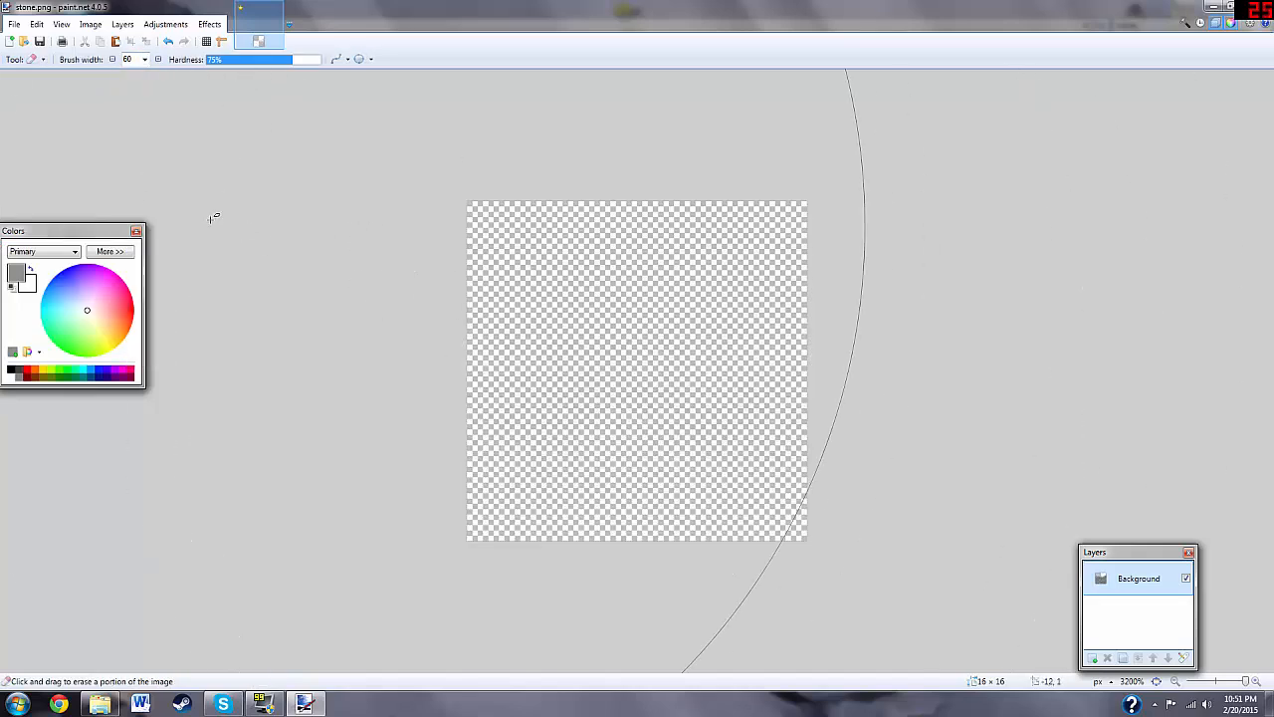
Step: Add a new empty layer and keep it above the Background layer
left_click(43, 60)
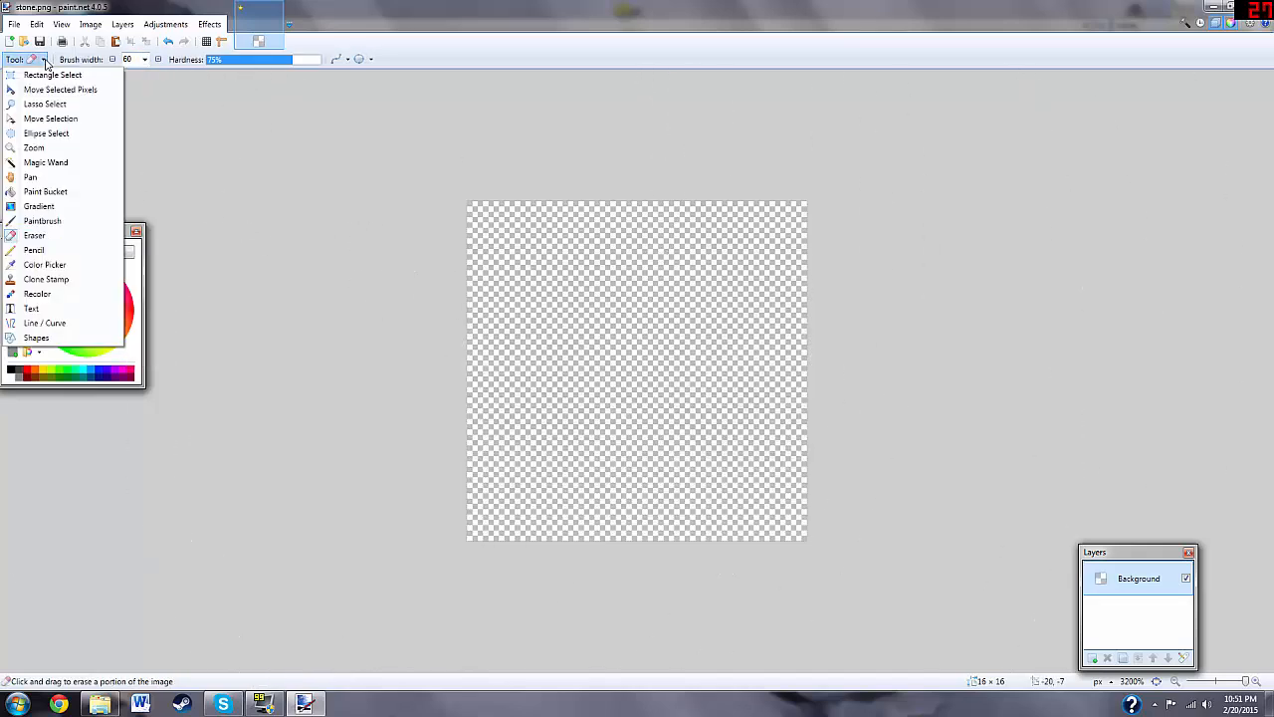
left_click(42, 252)
left_click(1093, 658)
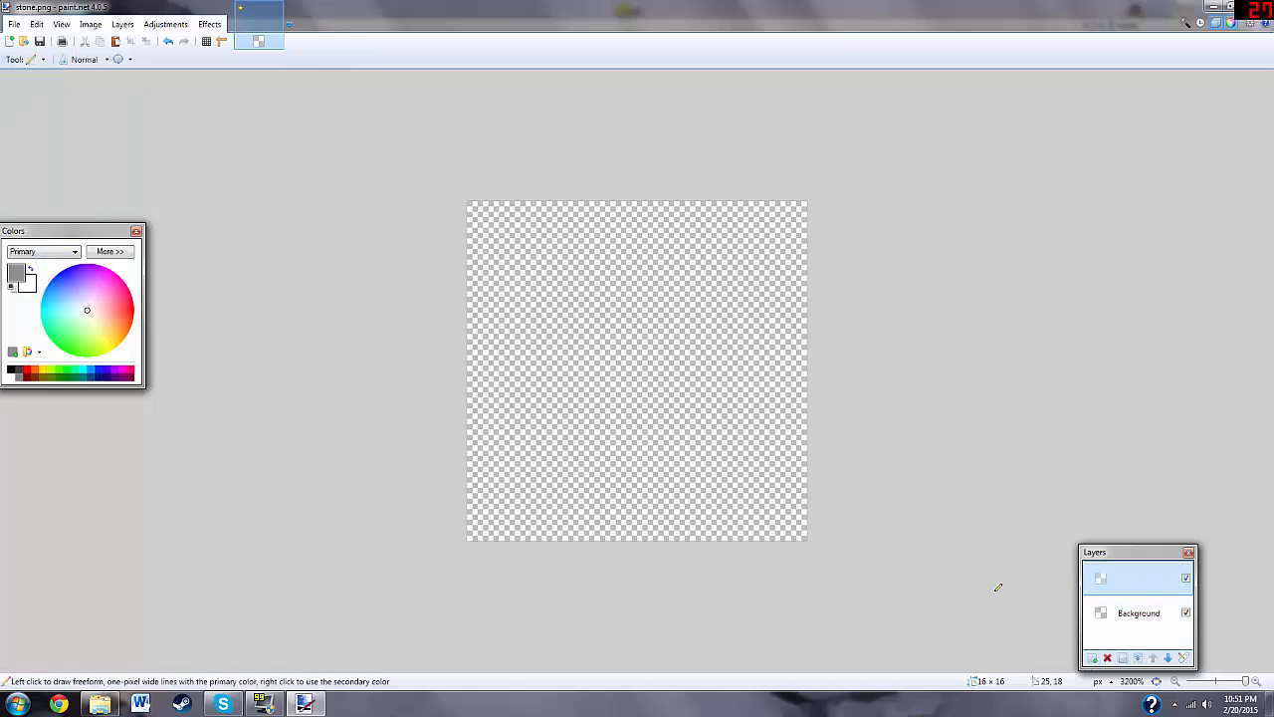
left_click(1169, 658)
left_click(1169, 659)
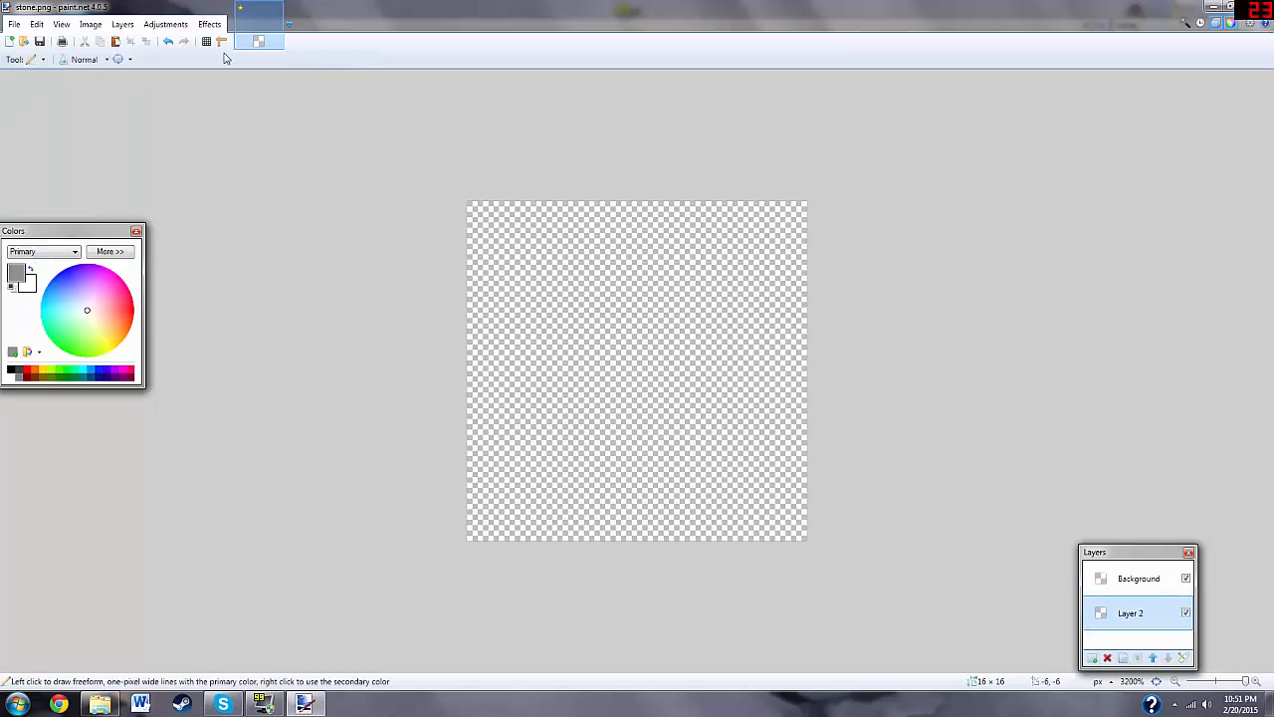
left_click(1152, 659)
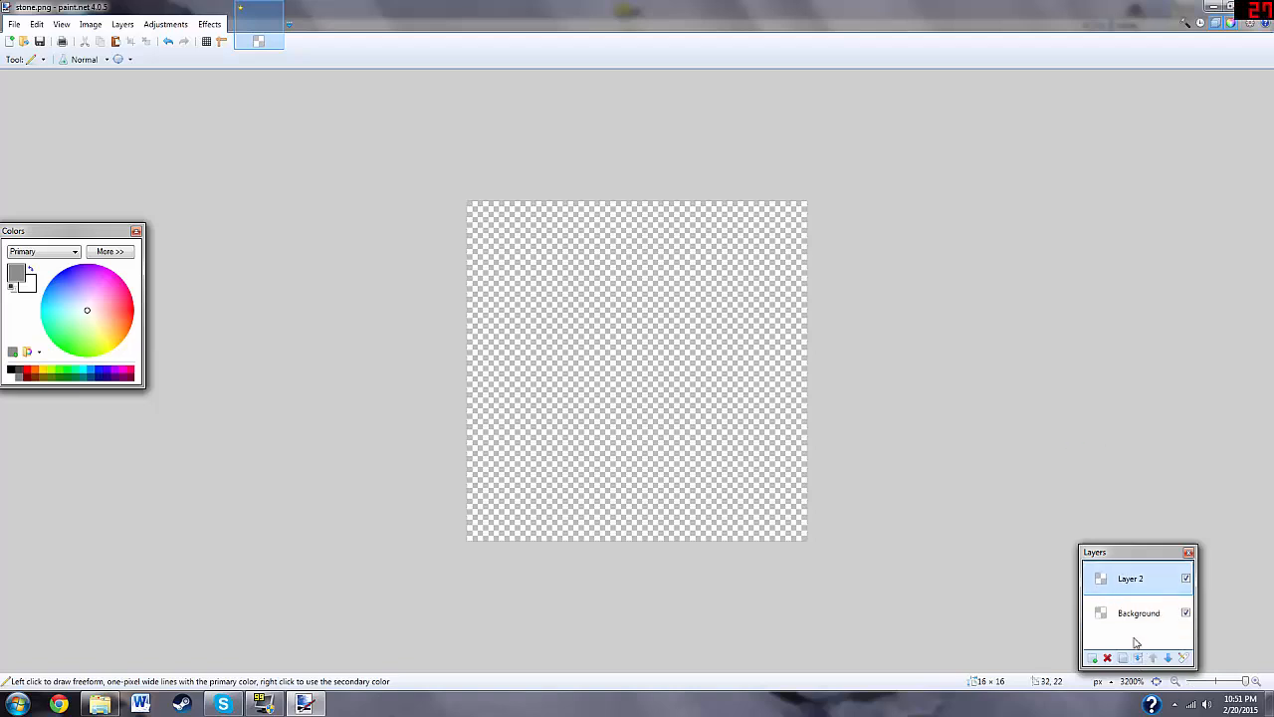
Step: Fill the whole Background layer with the sampled light grey using the Paint Bucket
left_click(1115, 612)
left_click(41, 60)
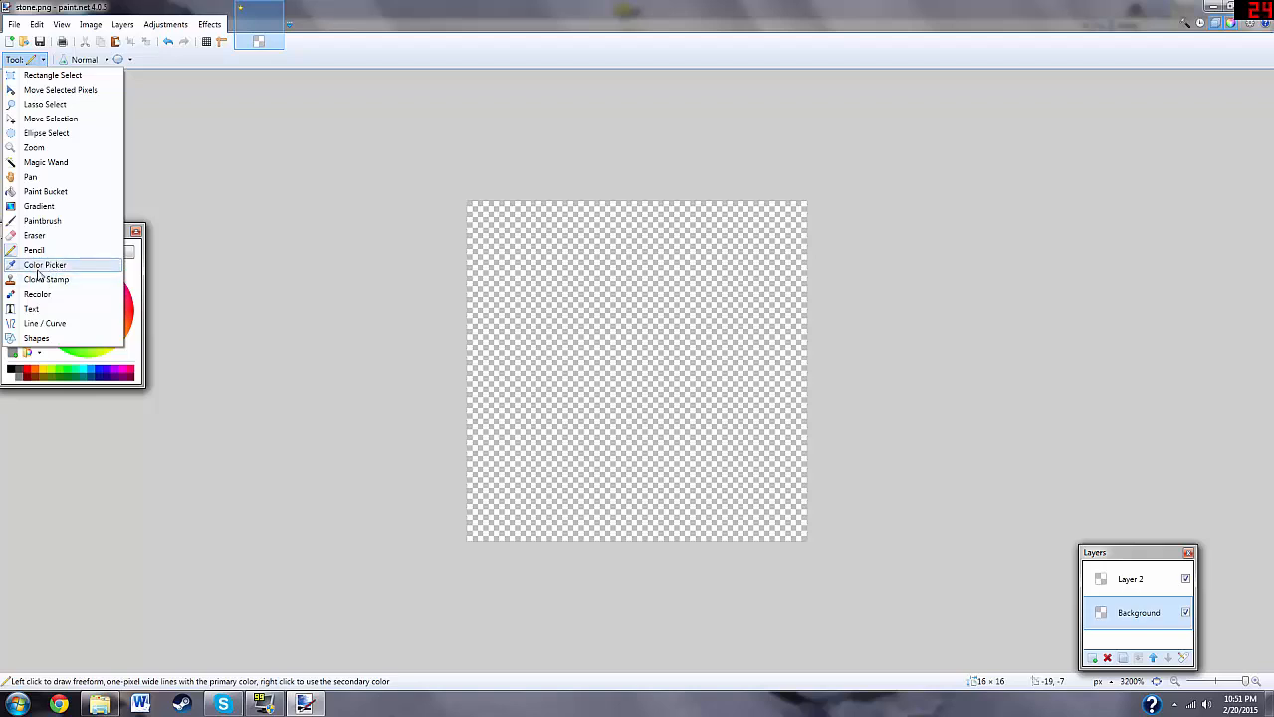
left_click(41, 191)
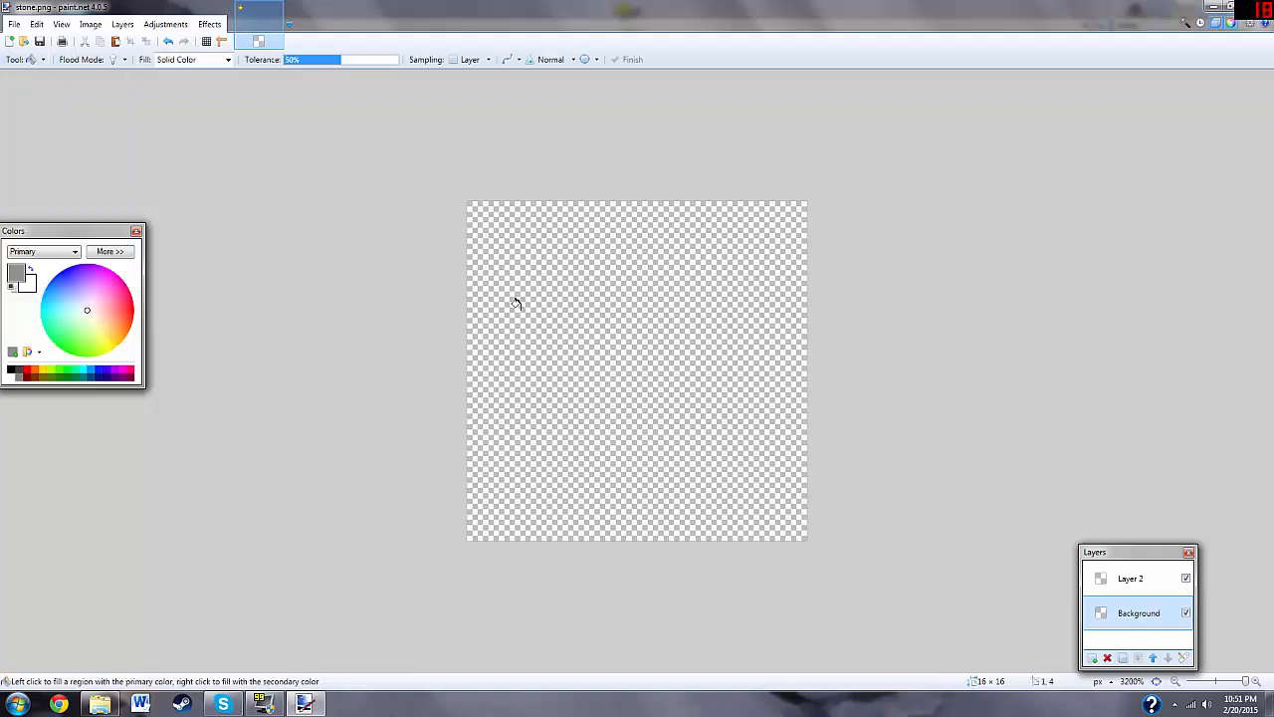
left_click(516, 303)
Step: Switch to the Pencil and set the primary color to black (000000) with an opacity of 39
left_click(38, 60)
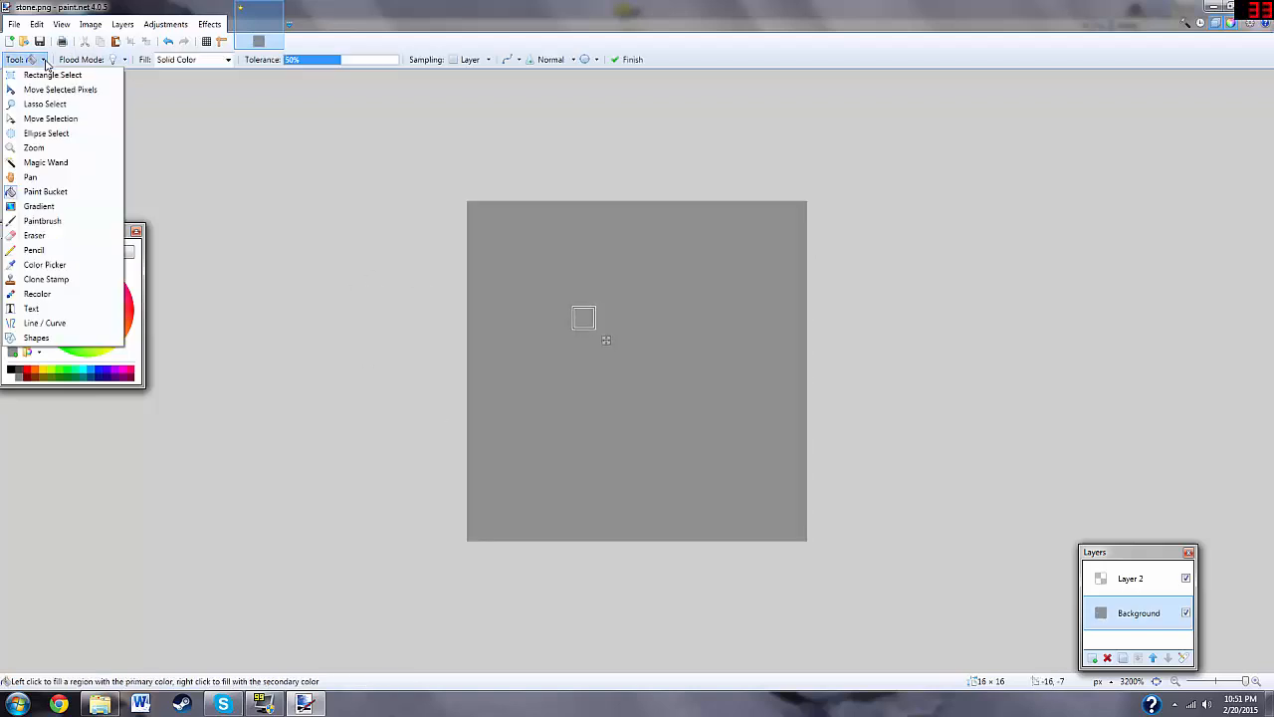
left_click(50, 250)
left_click(109, 254)
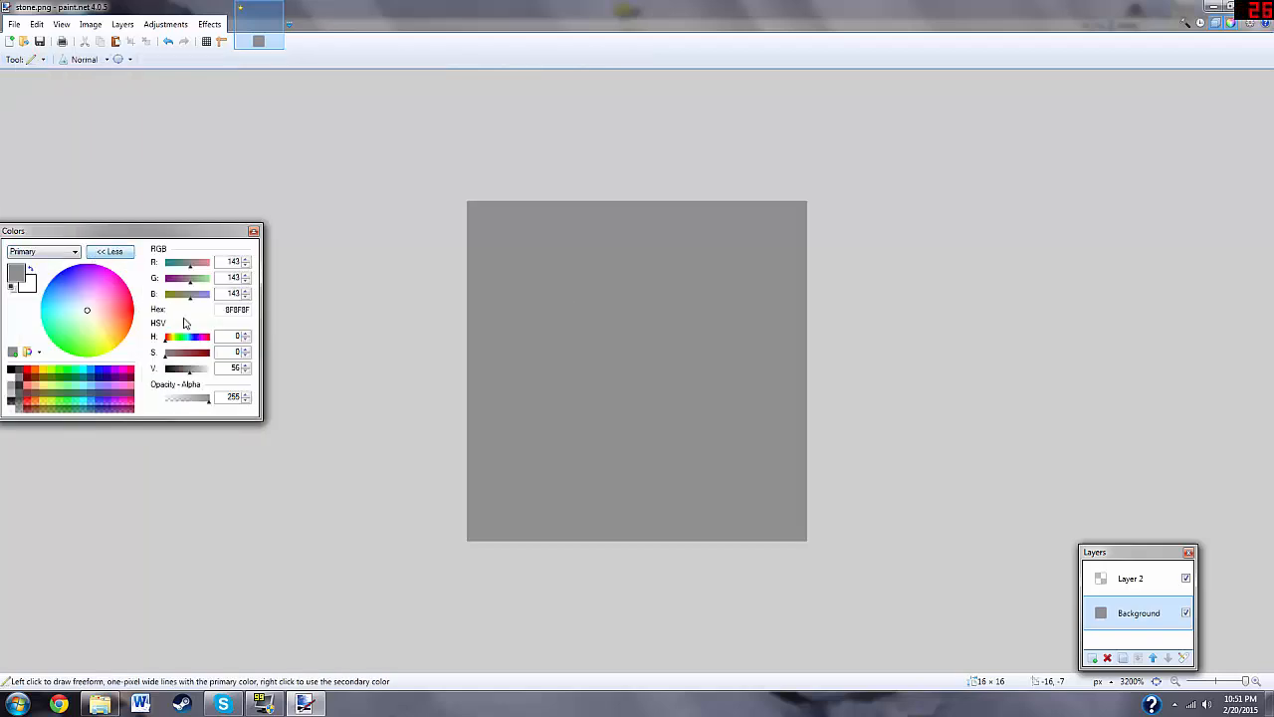
left_click_drag(183, 372, 182, 403)
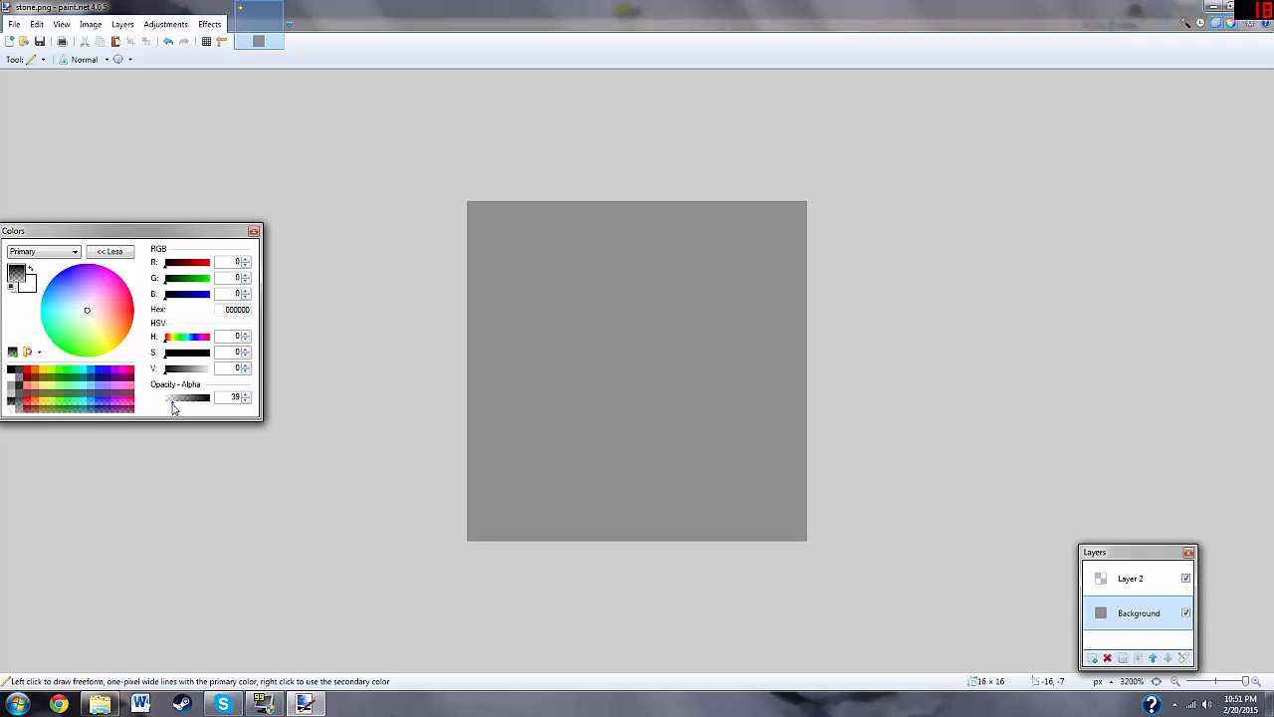
Step: Draw a four-pixel diagonal line across the lower-right corner of the texture on Layer 2
left_click(1105, 586)
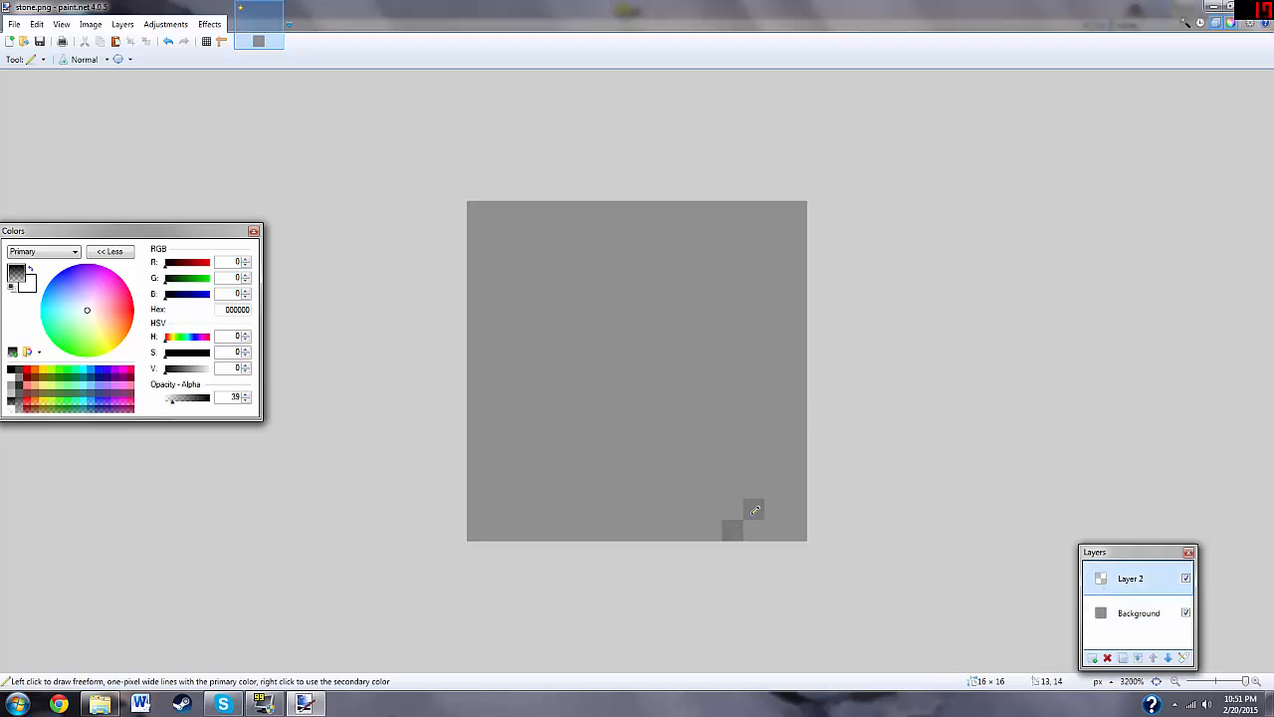
left_click(783, 476)
left_click(802, 468)
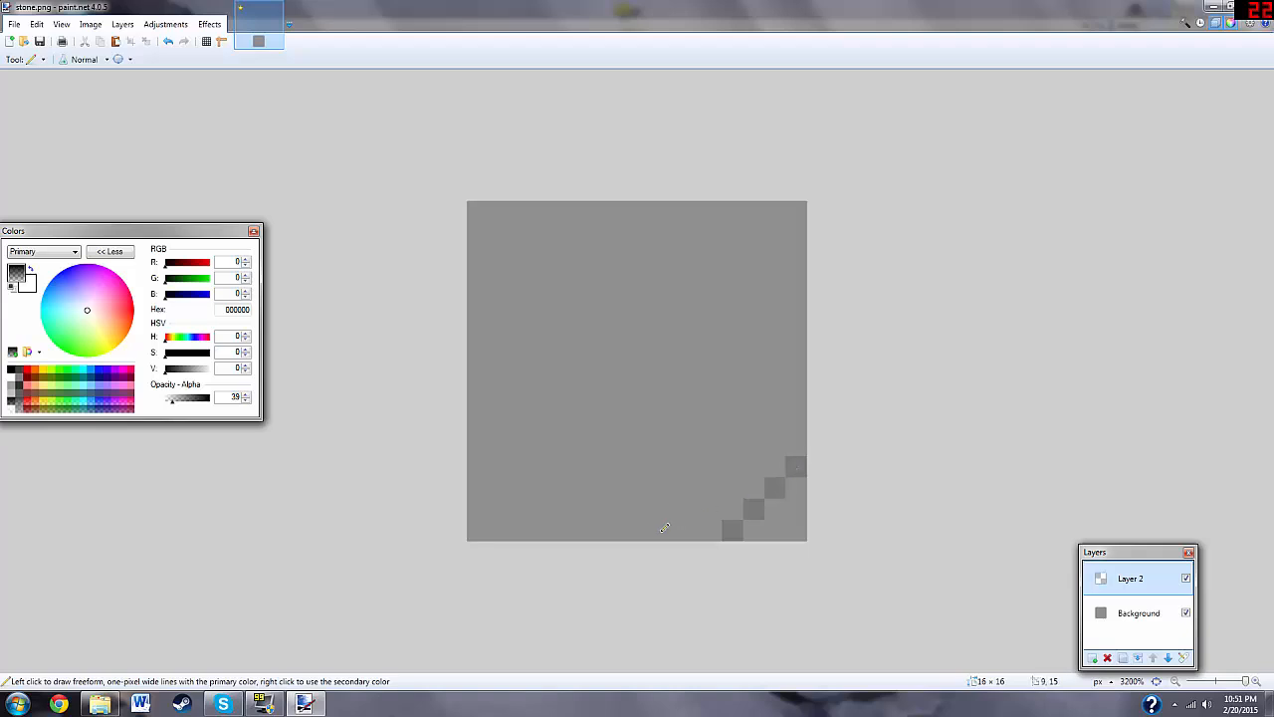
Step: Draw a second, parallel diagonal from the bottom edge up to the right edge, five pixels from the first, undoing the misplaced pixel
left_click(630, 528)
left_click(649, 510)
left_click(669, 488)
left_click(695, 446)
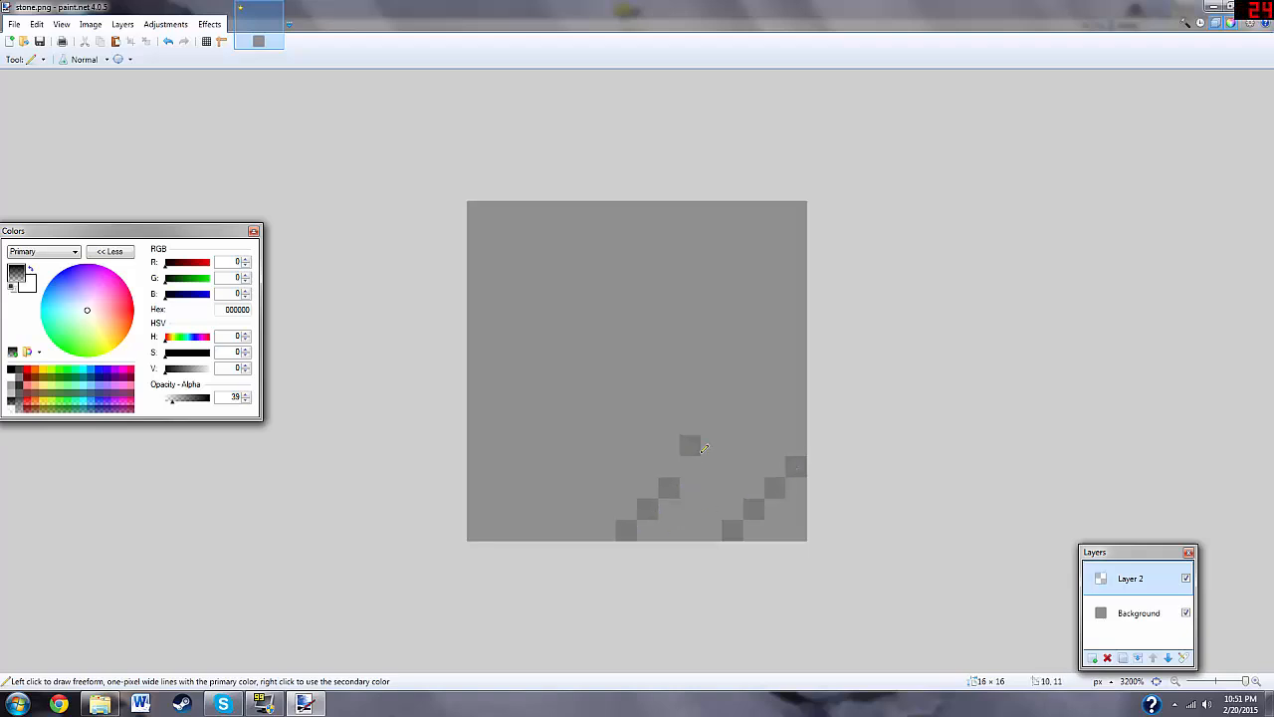
key("ctrl+z")
left_click(690, 466)
left_click(711, 445)
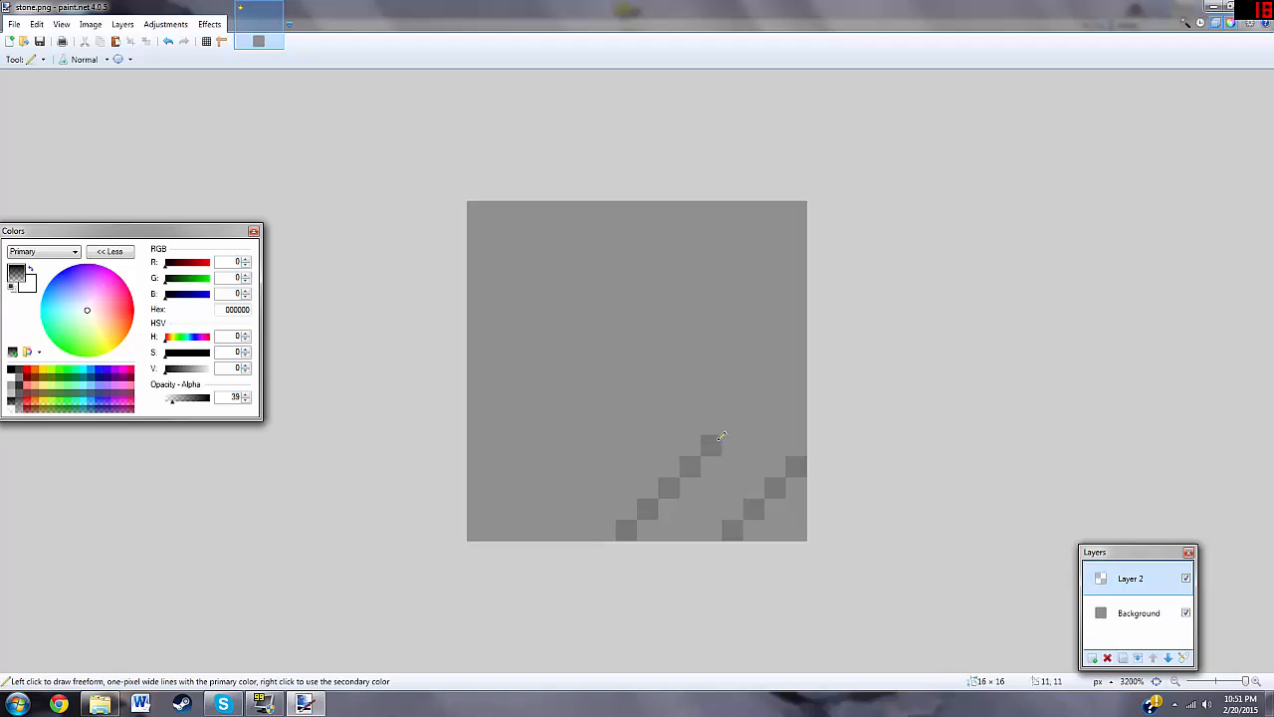
left_click(733, 424)
left_click(754, 402)
left_click(804, 367)
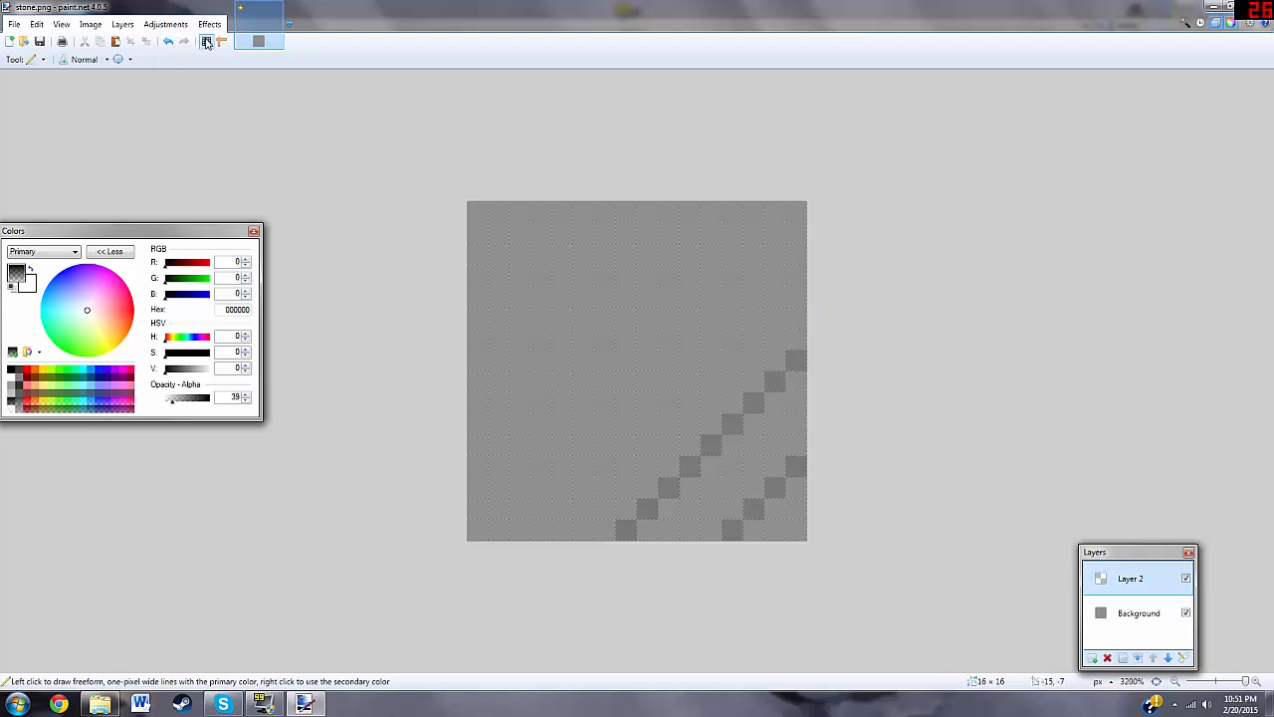
Step: Draw two more parallel diagonals at the same spacing, one from the right edge to the bottom edge, one from the top edge to the left edge
left_click(778, 271)
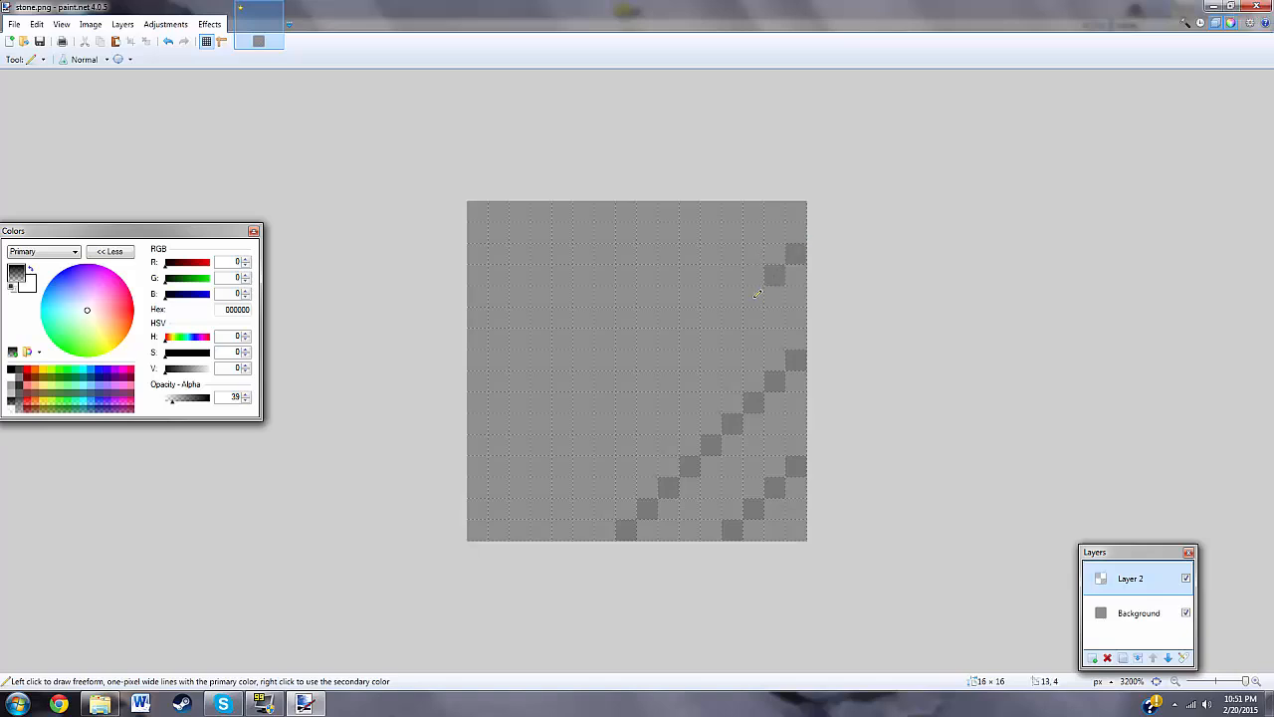
left_click(753, 296)
left_click(735, 313)
left_click(711, 339)
left_click(690, 358)
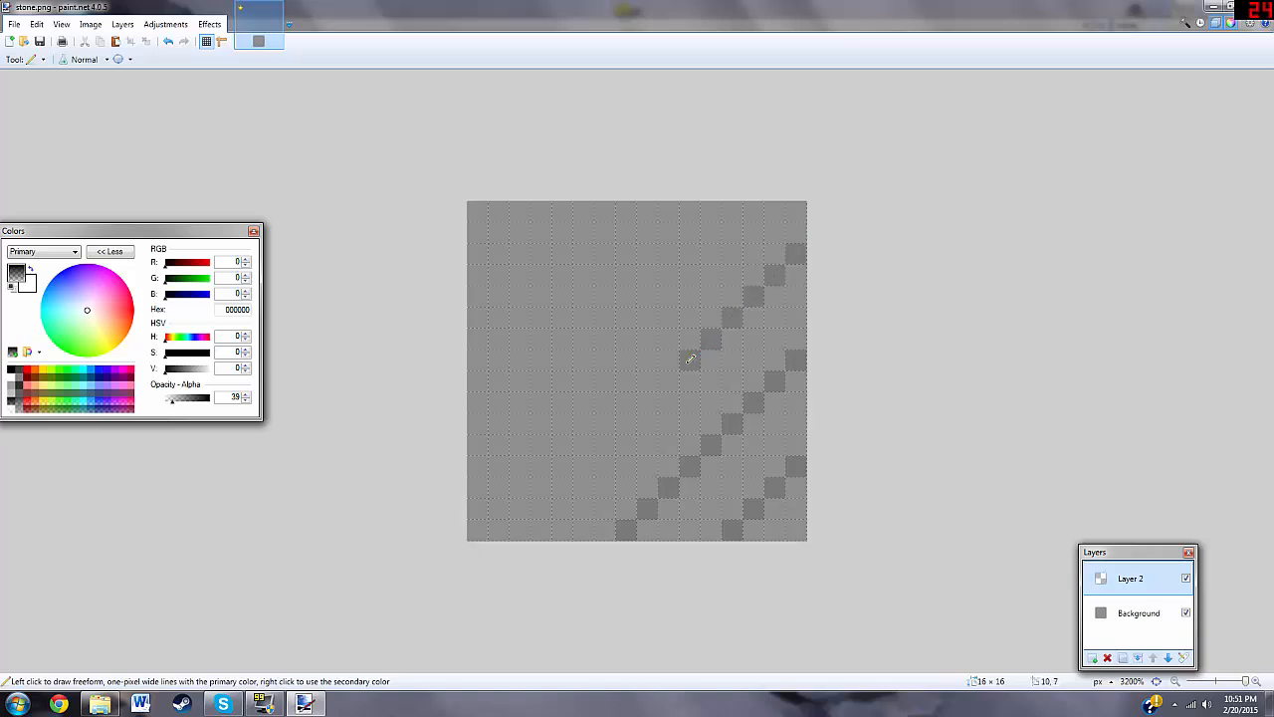
left_click(671, 380)
left_click(635, 403)
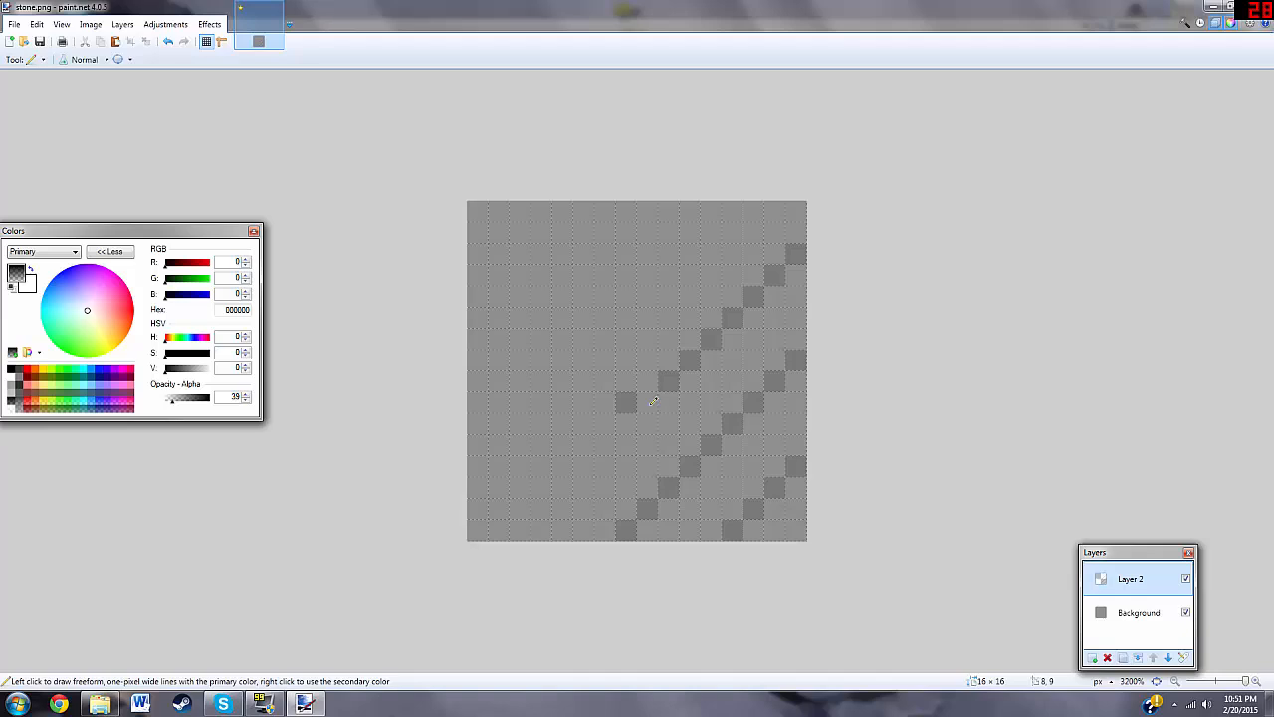
key("ctrl+z")
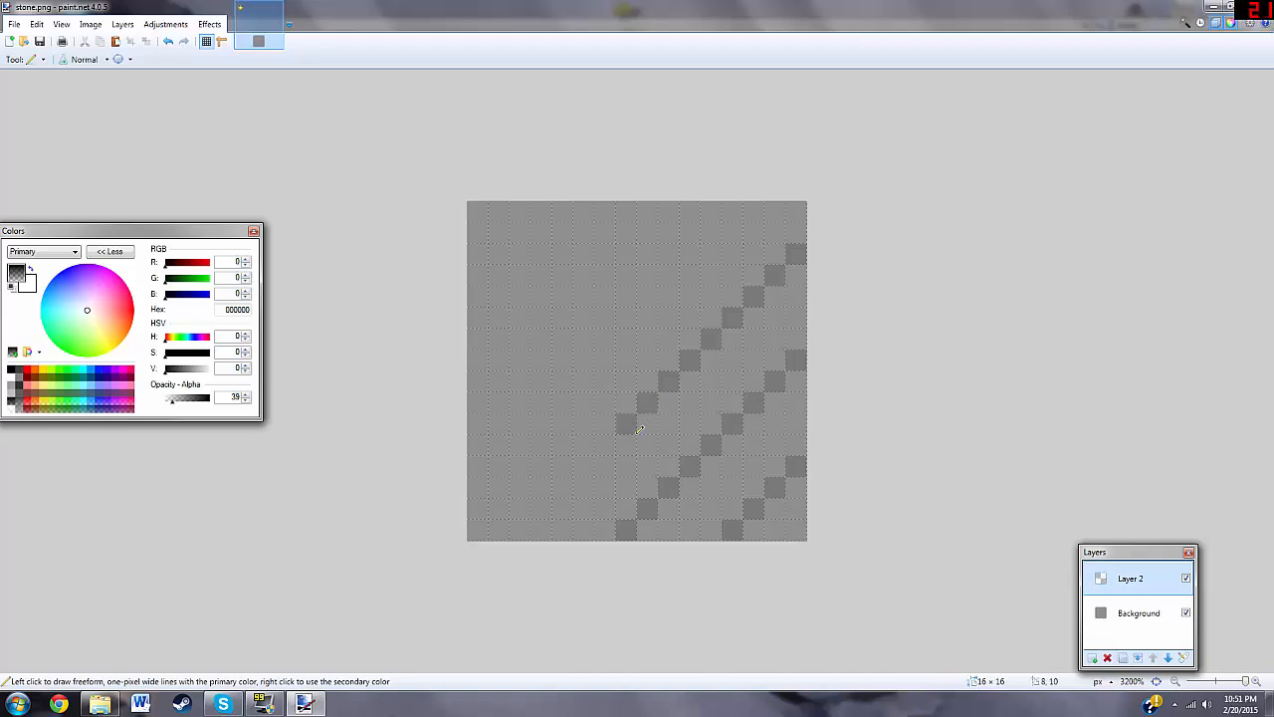
left_click(560, 489)
left_click(541, 509)
left_click(519, 530)
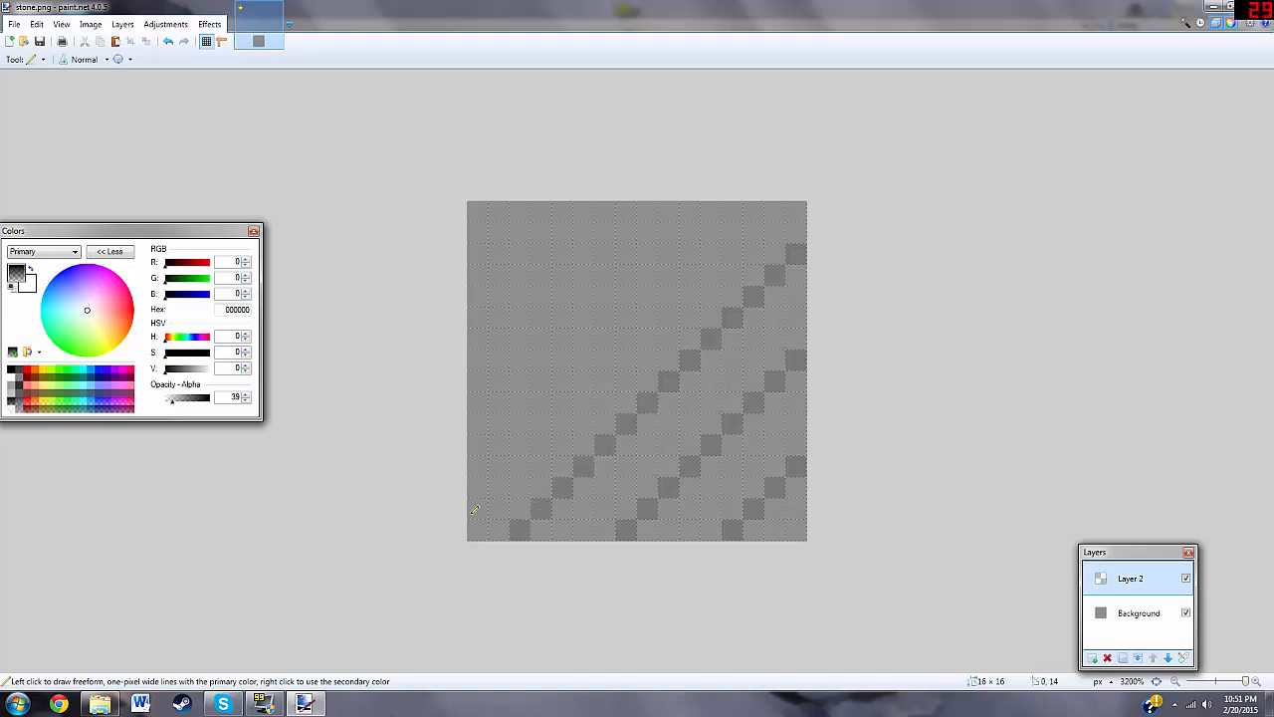
mouse_move(731, 205)
left_mouse_down()
mouse_move(709, 240)
mouse_move(507, 430)
mouse_move(477, 466)
left_mouse_up()
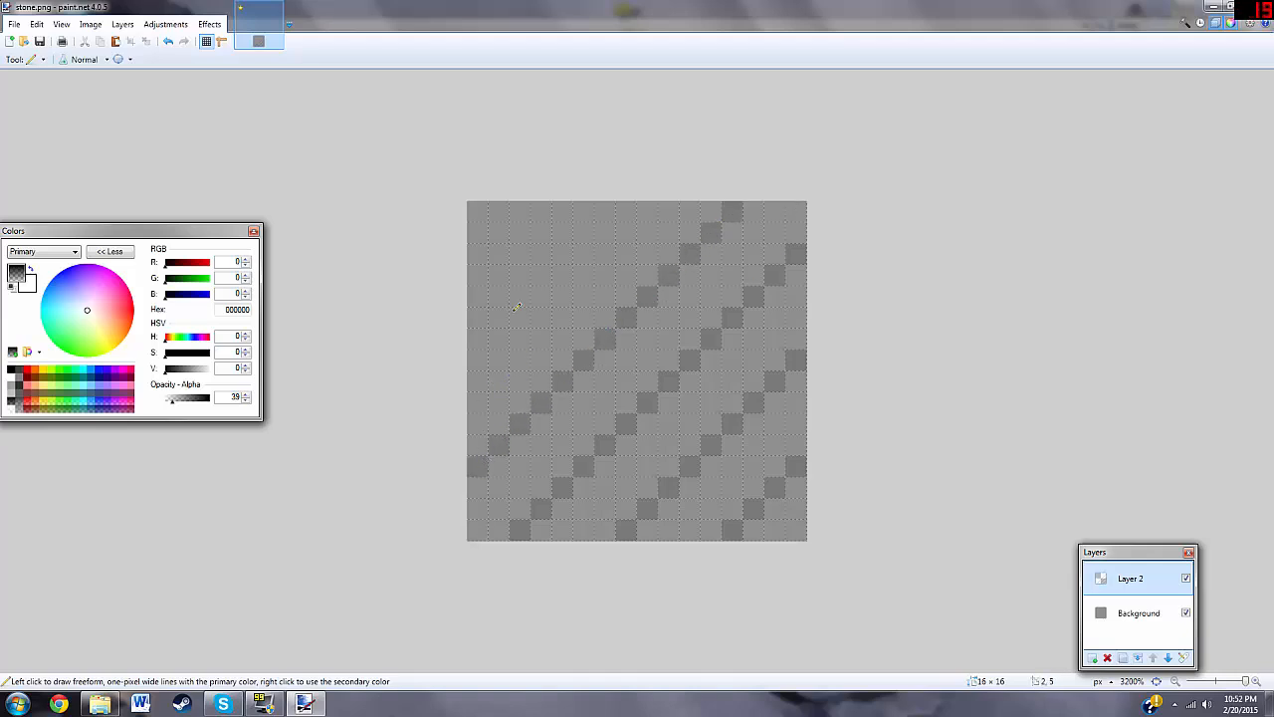
Step: Draw two more parallel diagonals from the left edge to the top edge, filling the texture's upper-left corner at the same spacing
left_click_drag(477, 360, 625, 211)
left_click_drag(477, 253, 525, 206)
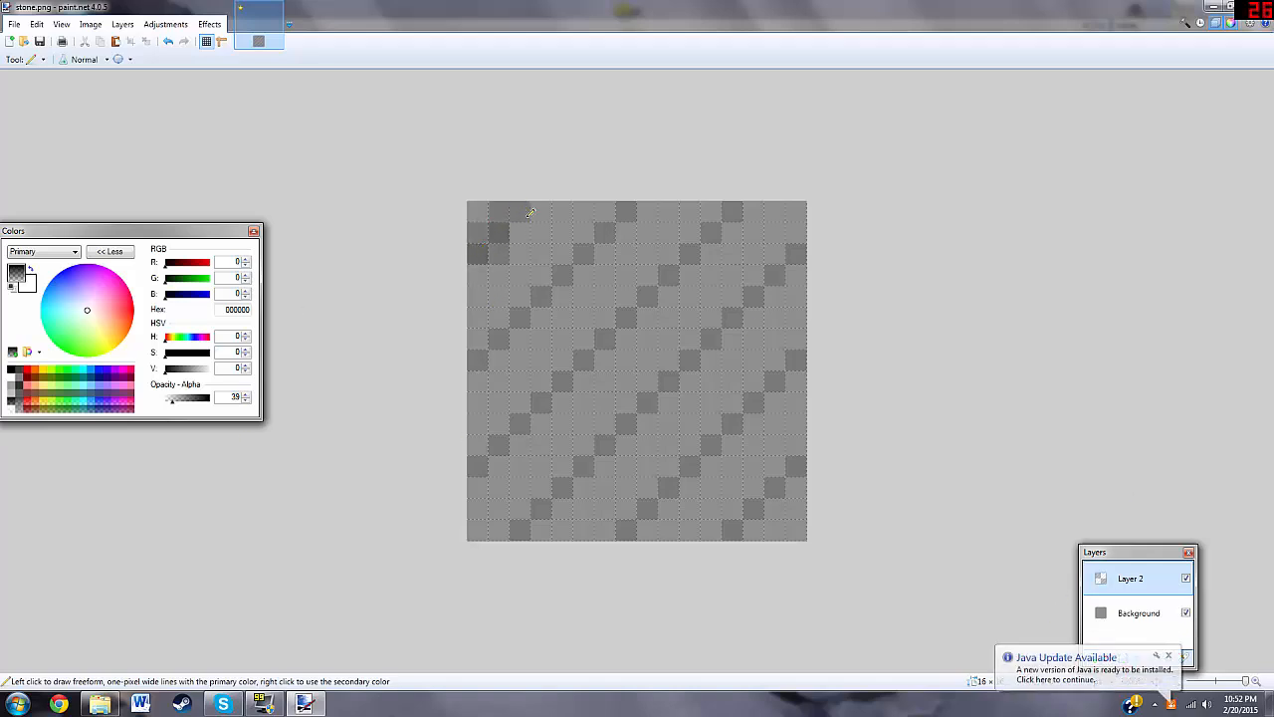
Step: Add a new layer above Layer 2 and shade irregular patches of semi-transparent black pixels along and beside the diagonals
left_click(1092, 658)
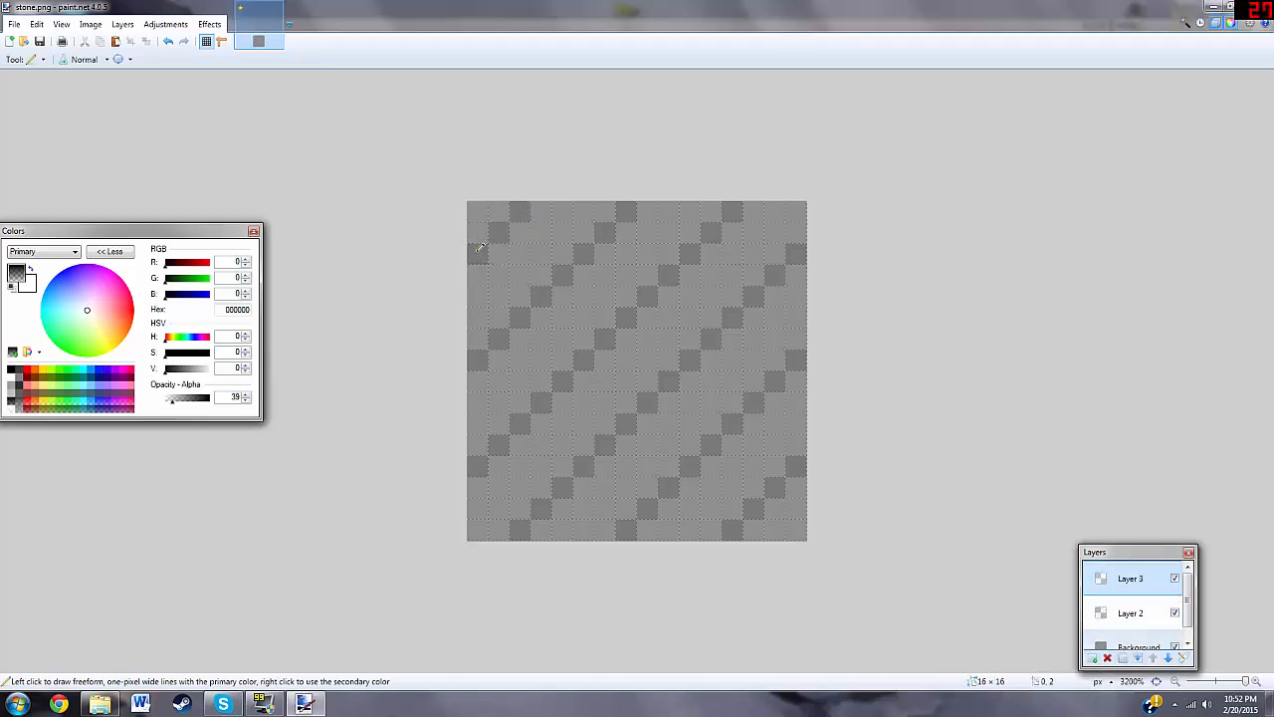
left_click_drag(477, 253, 539, 209)
mouse_move(499, 211)
left_mouse_down()
mouse_move(443, 254)
mouse_move(498, 280)
left_mouse_up()
mouse_move(479, 323)
left_mouse_down()
mouse_move(484, 377)
mouse_move(542, 282)
mouse_move(596, 243)
mouse_move(653, 215)
mouse_move(701, 232)
mouse_move(639, 314)
mouse_move(444, 487)
mouse_move(545, 397)
mouse_move(499, 465)
left_mouse_up()
mouse_move(795, 233)
left_mouse_down()
mouse_move(625, 440)
mouse_move(672, 378)
mouse_move(562, 453)
mouse_move(820, 335)
mouse_move(822, 365)
mouse_move(717, 553)
mouse_move(490, 340)
mouse_move(520, 285)
mouse_move(605, 231)
left_mouse_up()
Step: Add another layer above Layer 3 and darken scattered pixels along the diagonals with the semi-transparent black Pencil
left_click(1092, 658)
left_click_drag(619, 307, 584, 360)
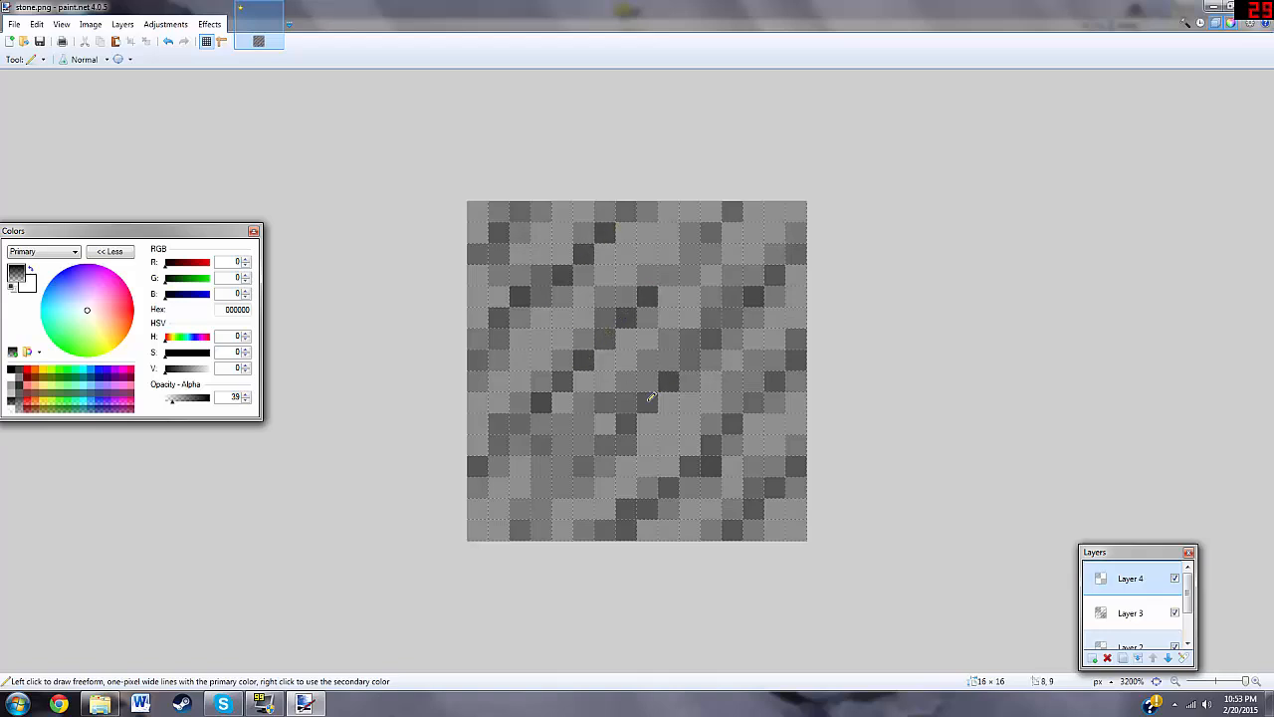
left_click_drag(649, 403, 604, 445)
left_click_drag(690, 360, 774, 274)
left_click_drag(780, 374, 690, 478)
left_click_drag(648, 296, 541, 402)
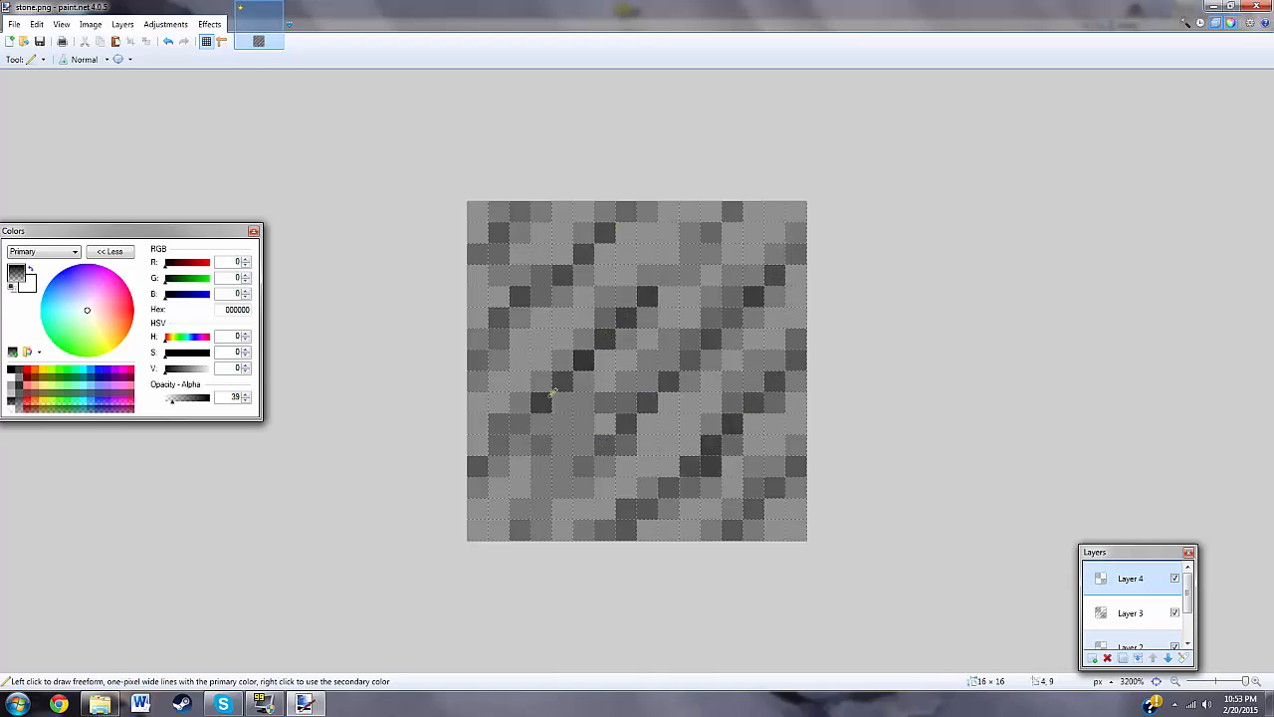
left_click_drag(585, 251, 498, 340)
left_click_drag(796, 488, 753, 530)
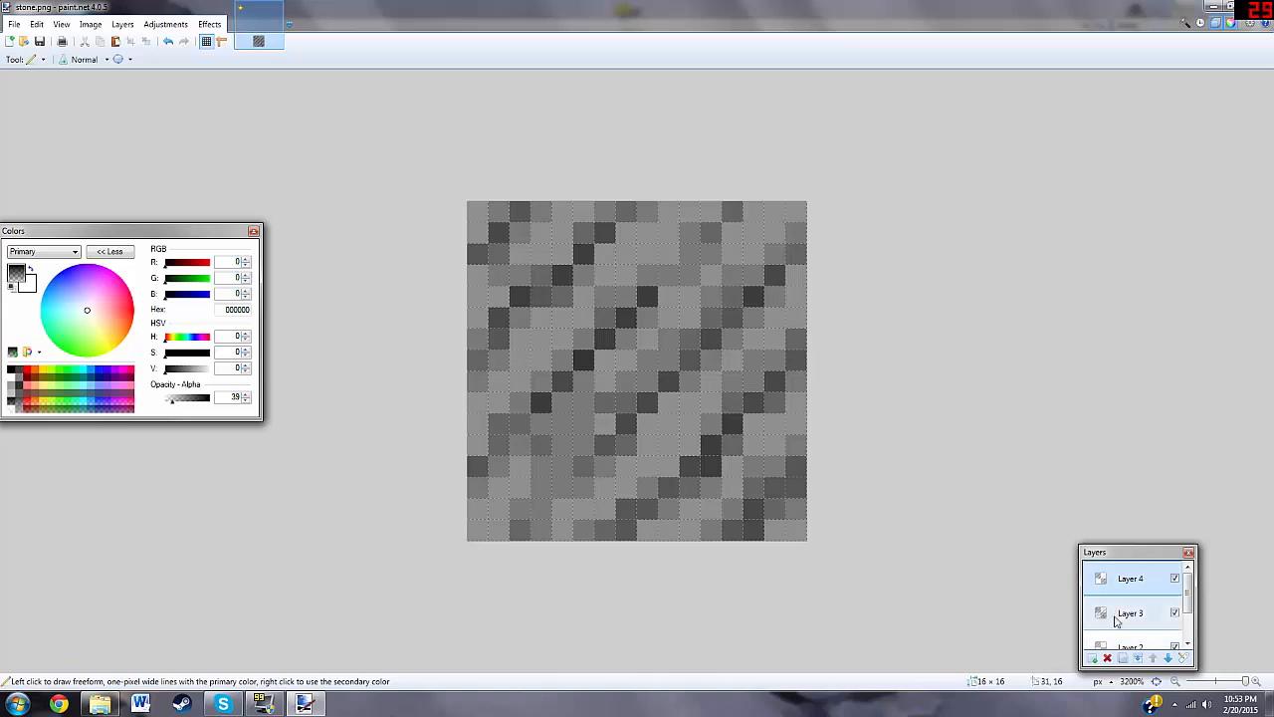
Step: Lower the opacity of Layer 4 in its layer properties
left_click(1183, 658)
left_click_drag(721, 374, 658, 378)
key("Return")
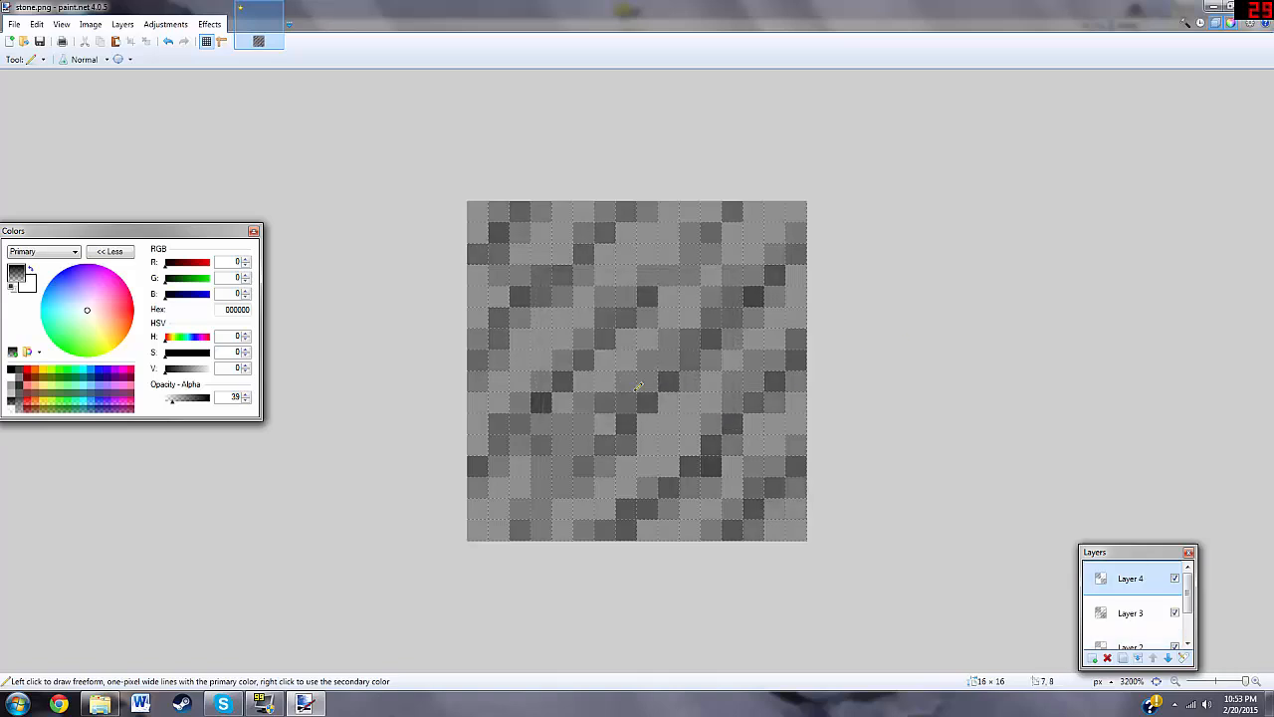
Step: Set the primary color to white (FFFFFF) and add a new layer for highlights
left_click(42, 59)
scroll(1102, 611, "down", 2)
left_click(1103, 630)
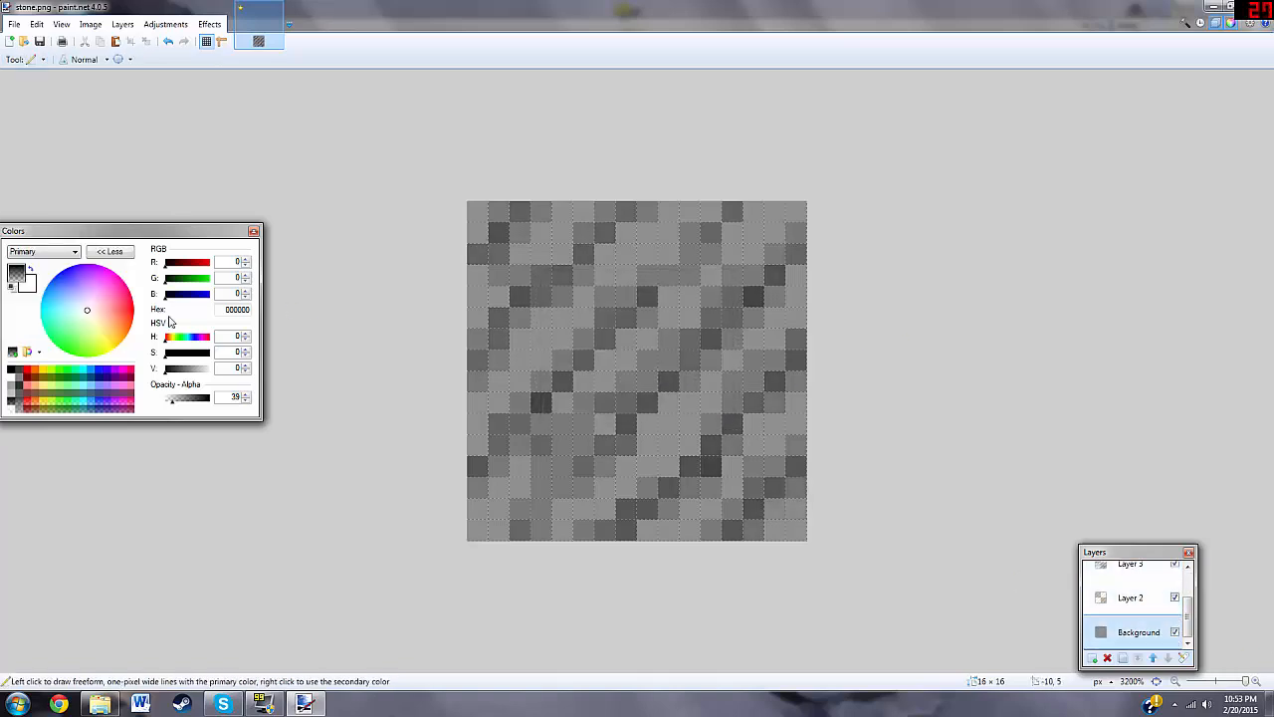
left_click_drag(176, 368, 213, 370)
left_click(1093, 658)
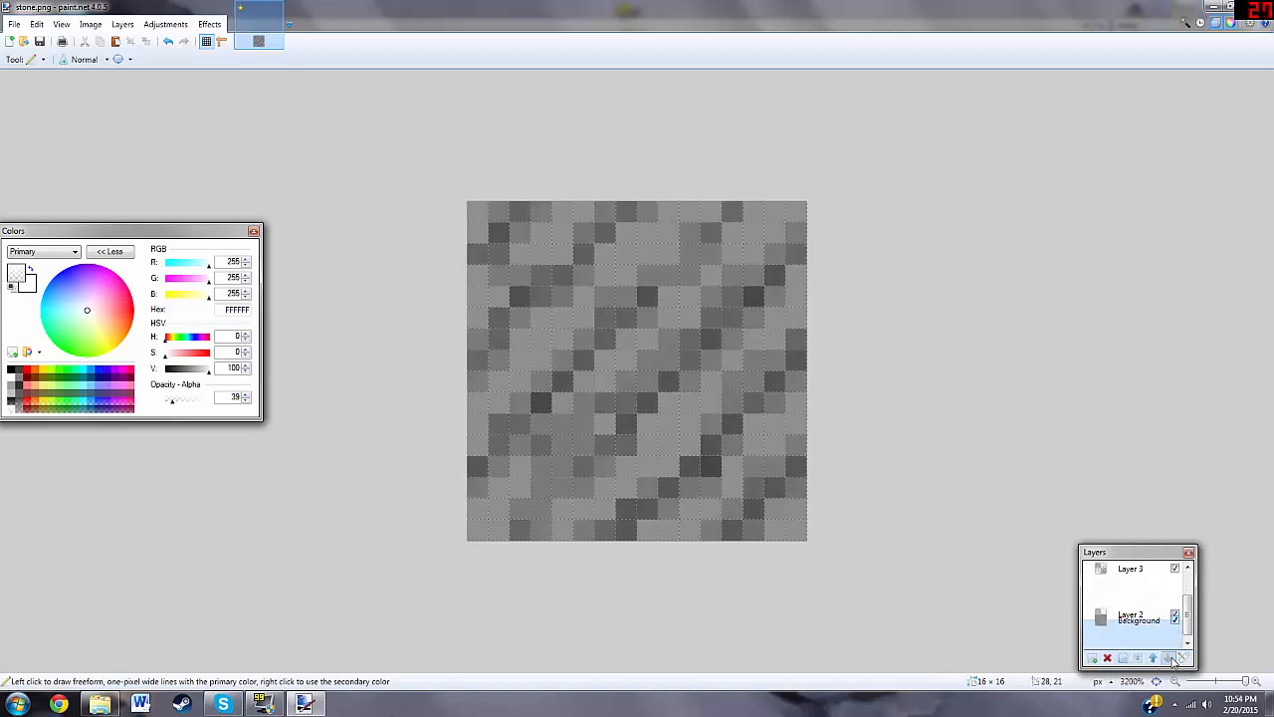
Step: Lighten the grey areas between the dark diagonals with semi-transparent white Pencil strokes on Layer 5
mouse_move(479, 530)
left_mouse_down()
mouse_move(804, 203)
mouse_move(811, 277)
mouse_move(465, 601)
mouse_move(837, 399)
left_mouse_up()
mouse_move(644, 220)
left_mouse_down()
mouse_move(449, 299)
mouse_move(502, 187)
left_mouse_up()
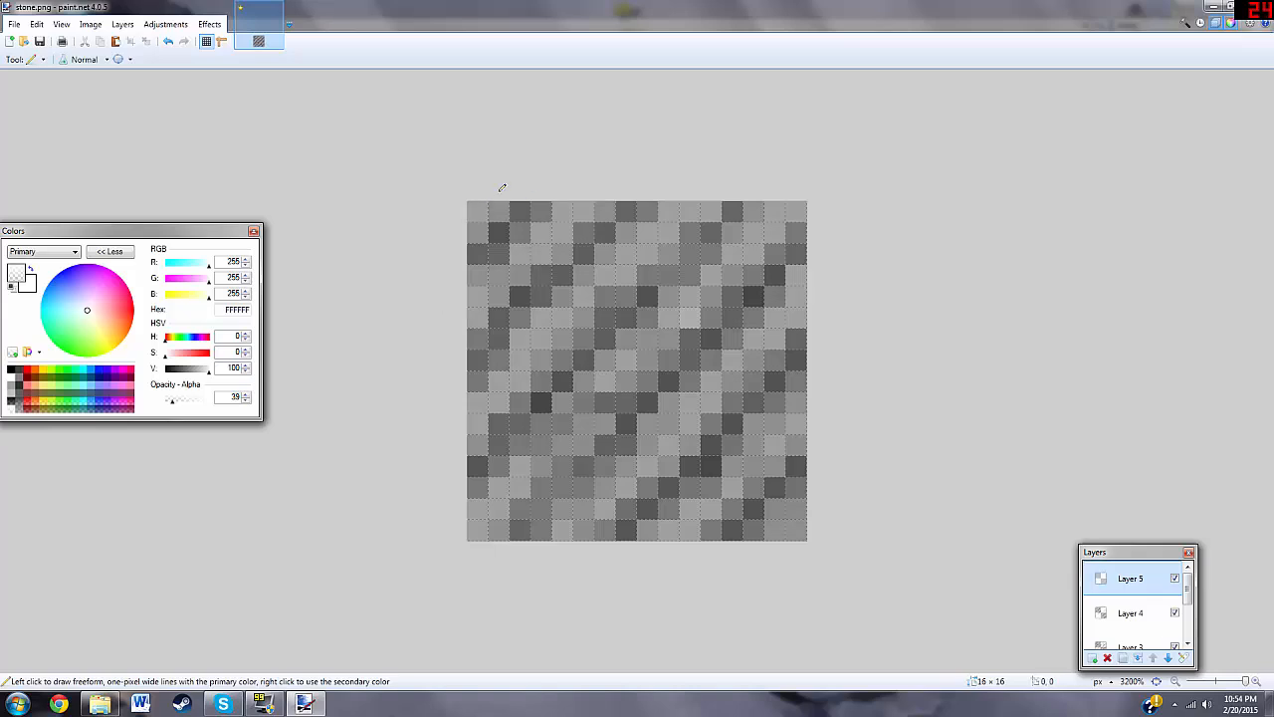
left_click_drag(813, 525, 474, 608)
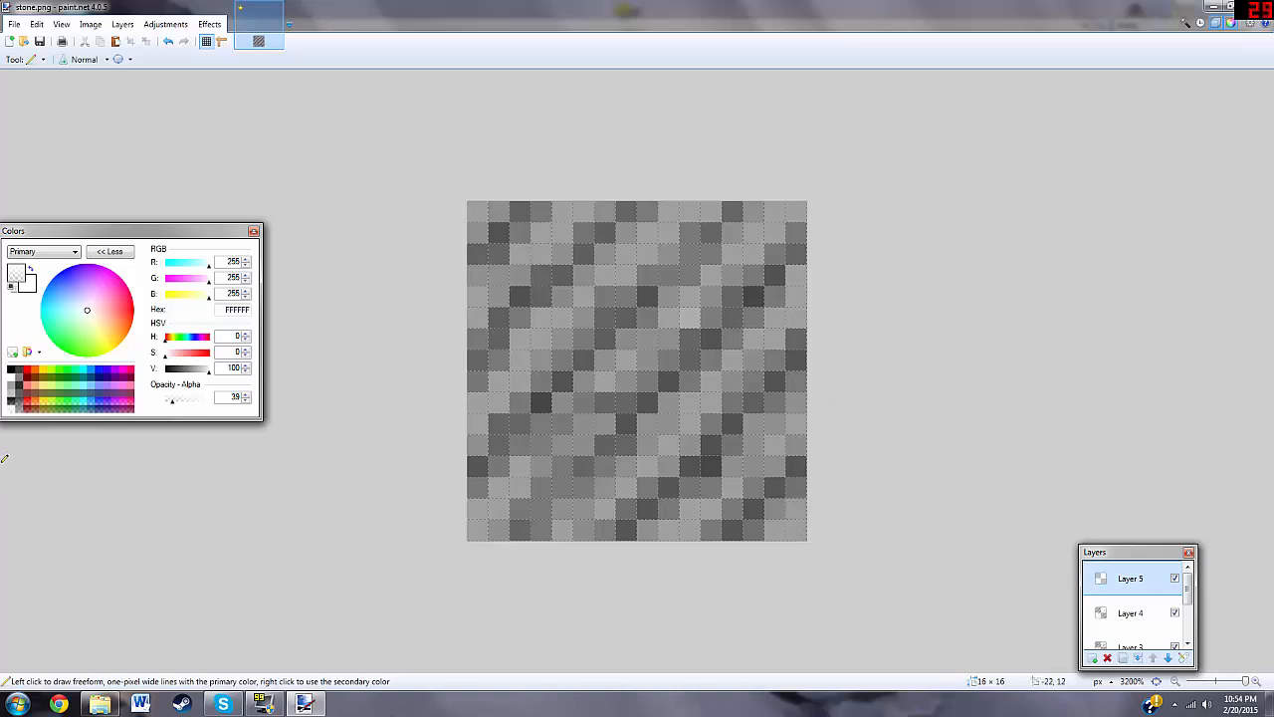
Step: Switch to Rectangle Select and merge the layers down into the single Background layer
left_click(37, 59)
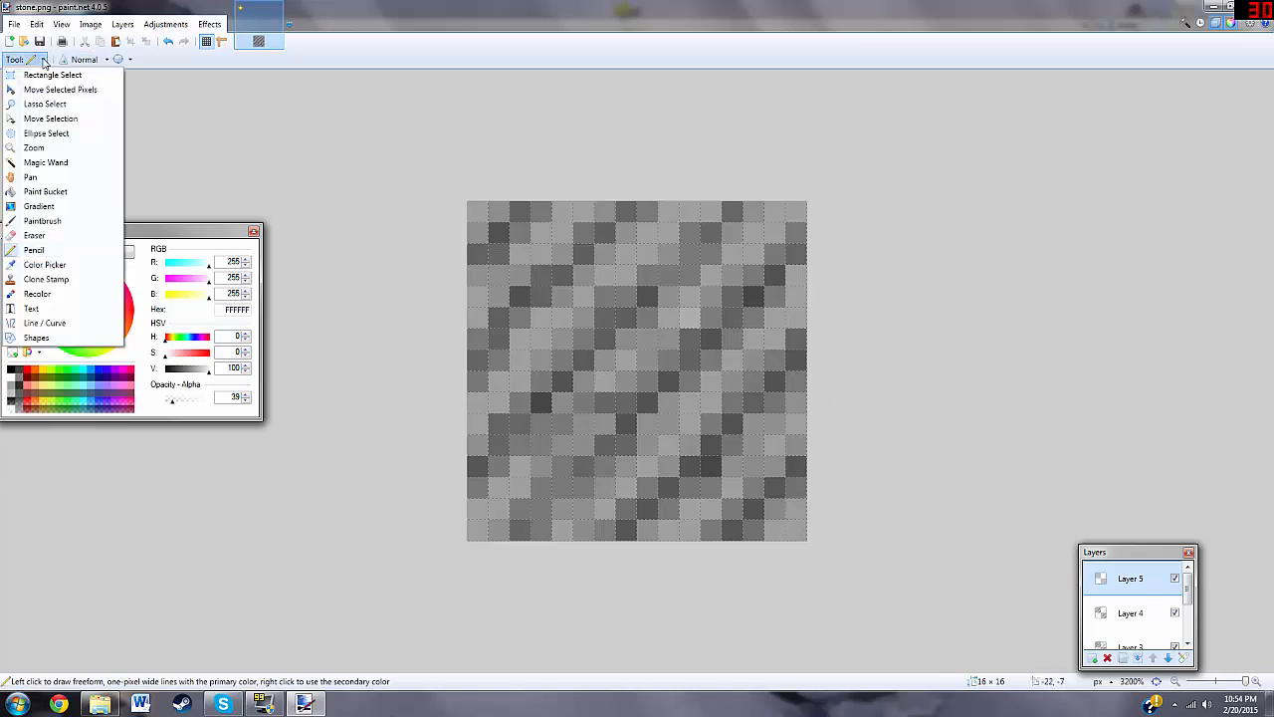
left_click(44, 75)
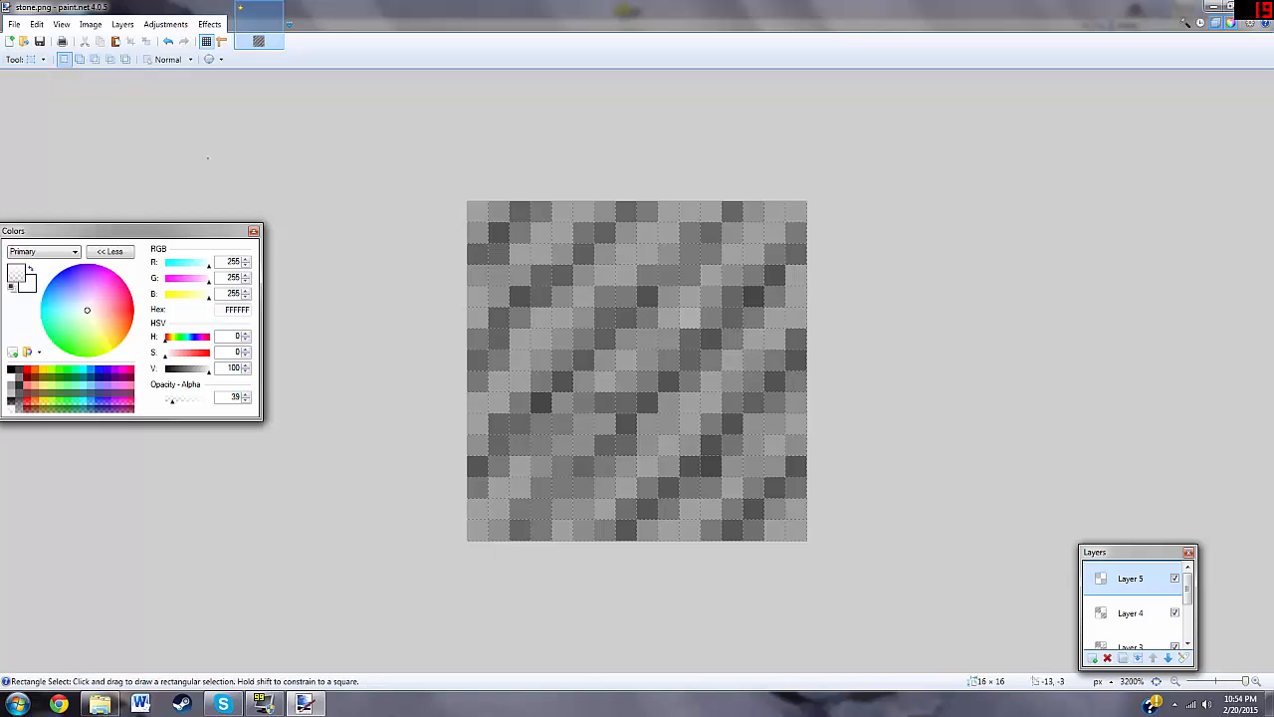
left_click(209, 24)
left_click(212, 26)
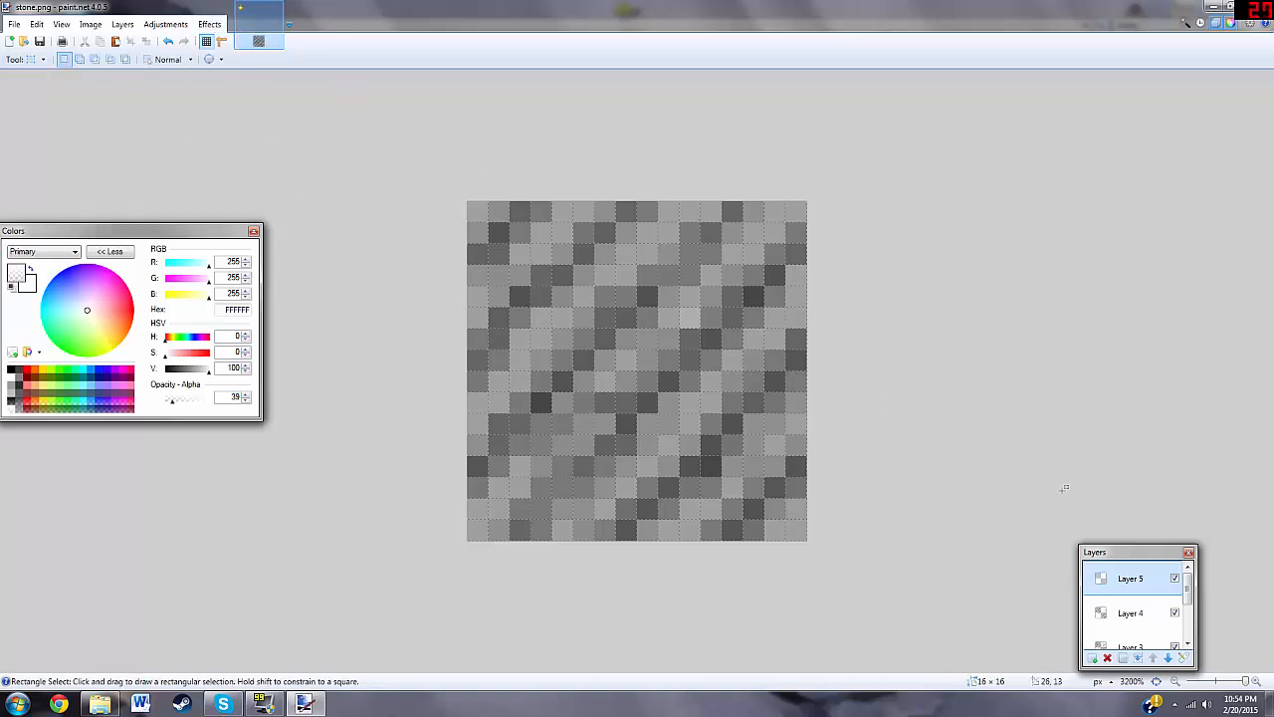
left_click(1139, 659)
left_click(1139, 658)
left_click(1139, 658)
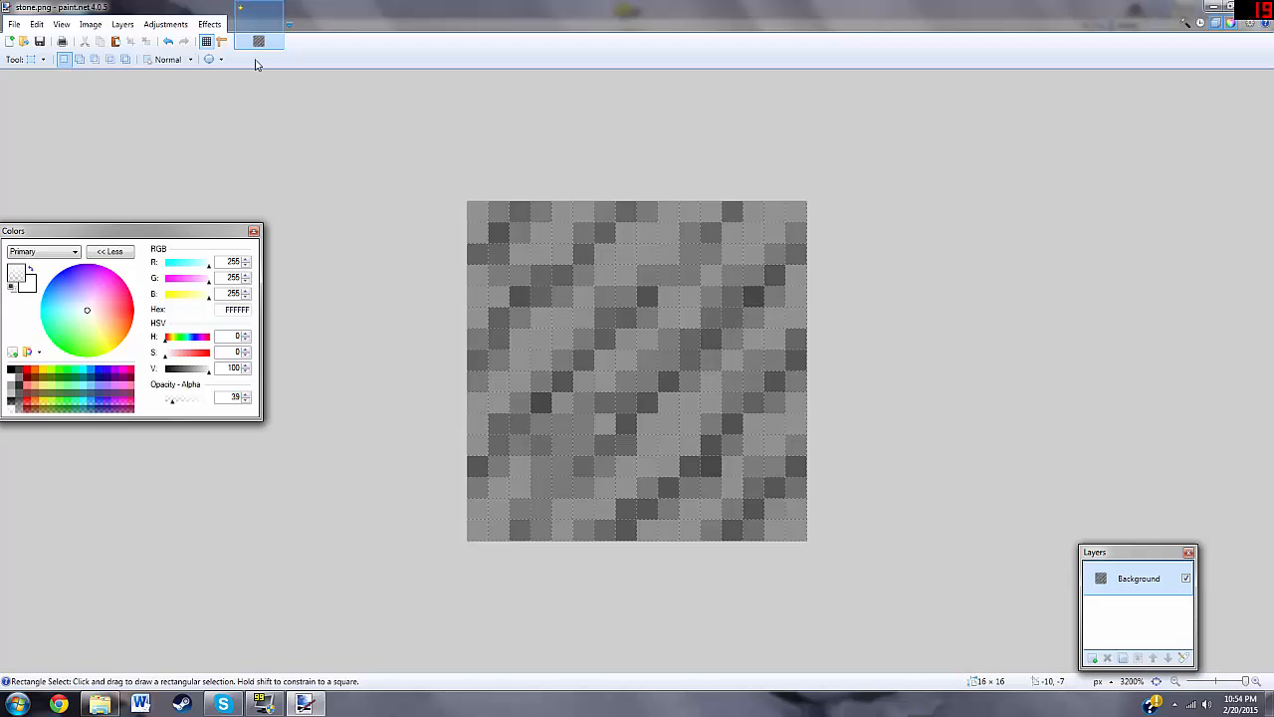
Step: Try the Unfocus blur on the texture with a radius of 1 and discard it
left_click(209, 24)
mouse_move(236, 57)
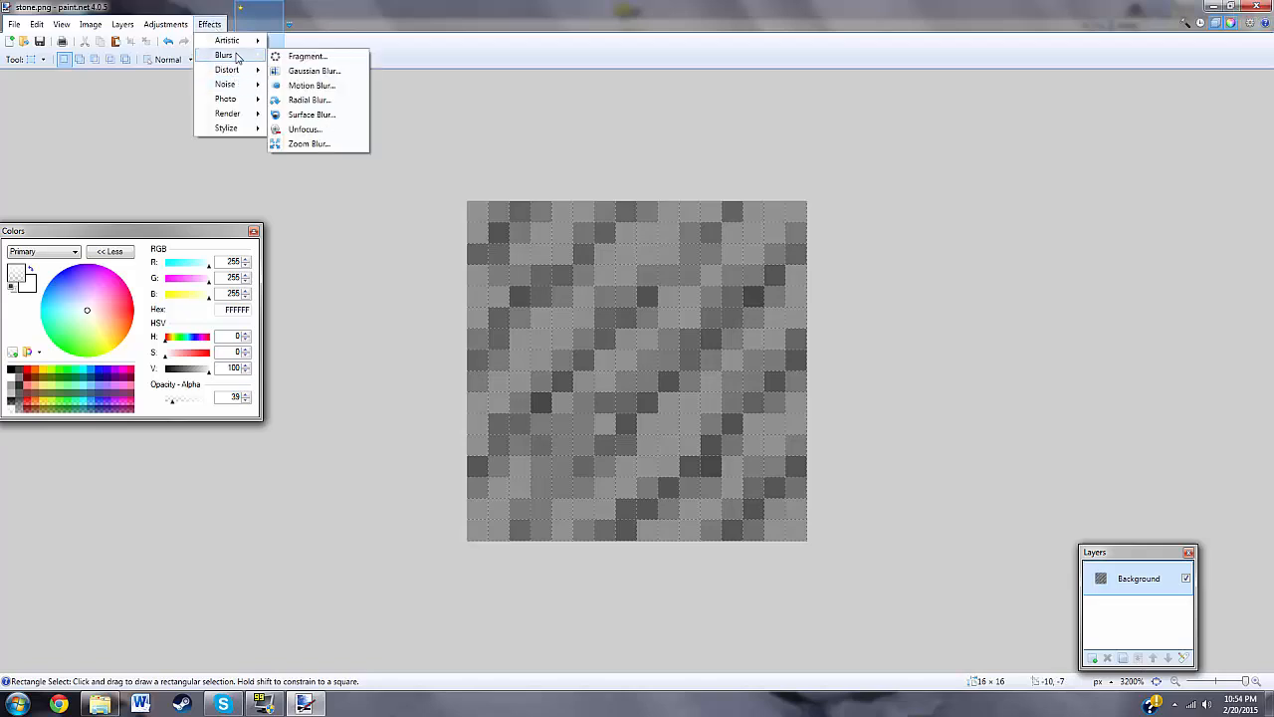
left_click(303, 128)
left_click_drag(546, 336, 532, 347)
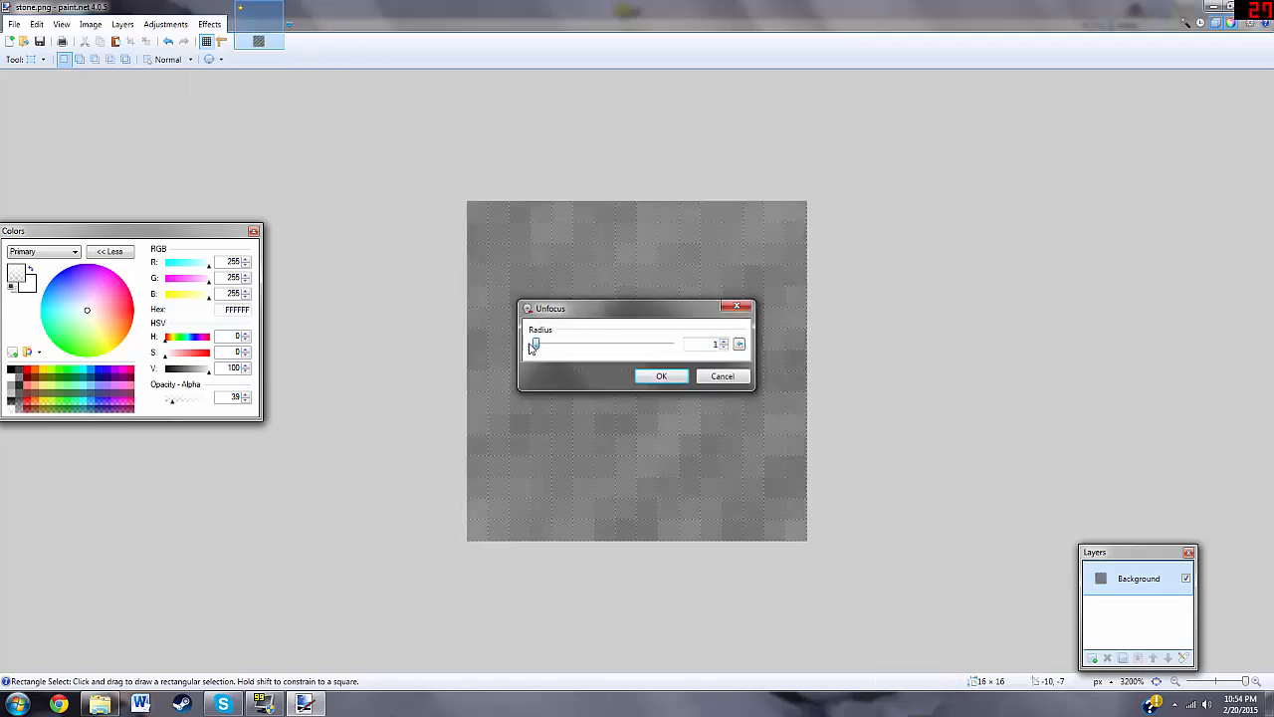
left_click(726, 307)
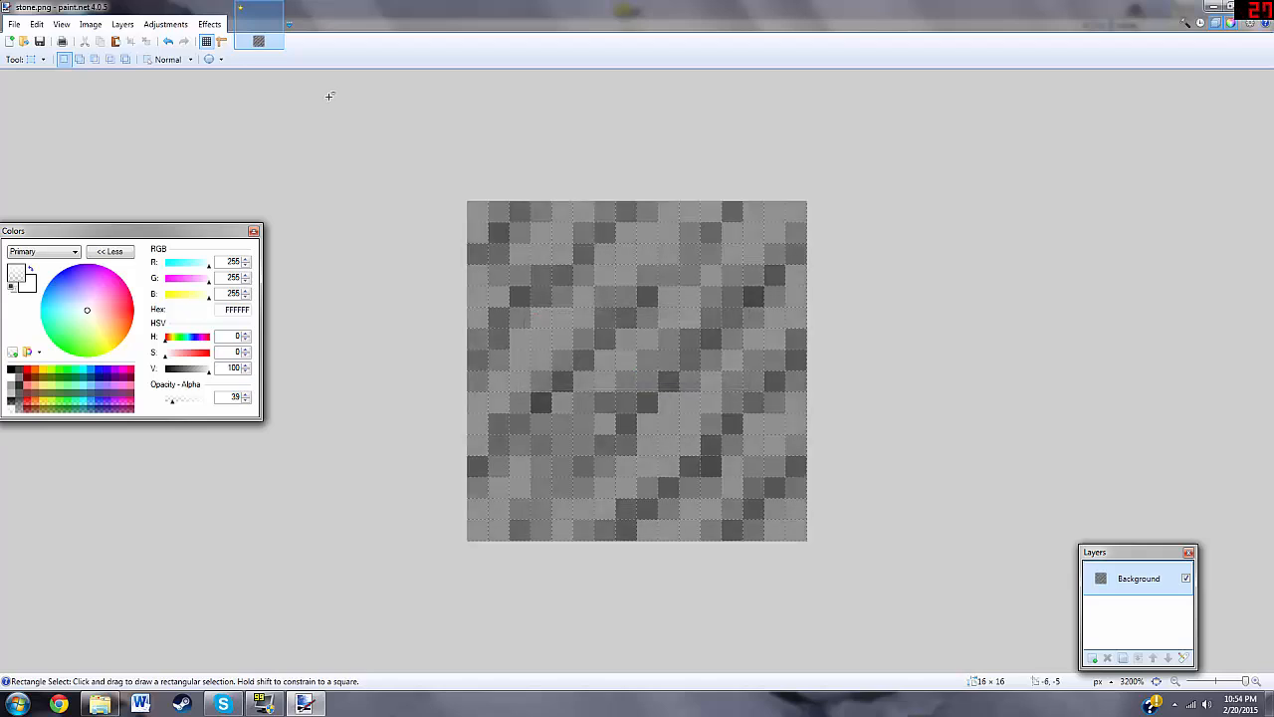
Step: Try the Sharpen effect on the texture with an amount of 1 and discard it
left_click(209, 24)
mouse_move(223, 99)
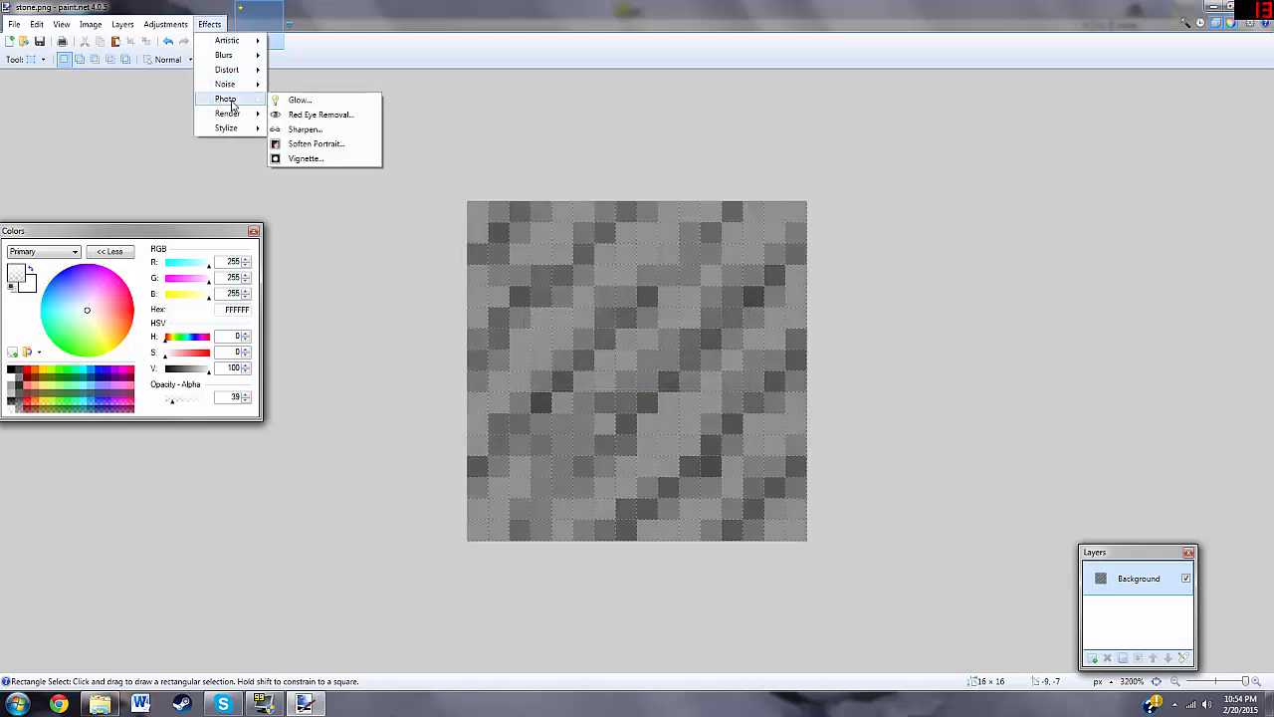
left_click(299, 131)
left_click_drag(546, 344, 535, 346)
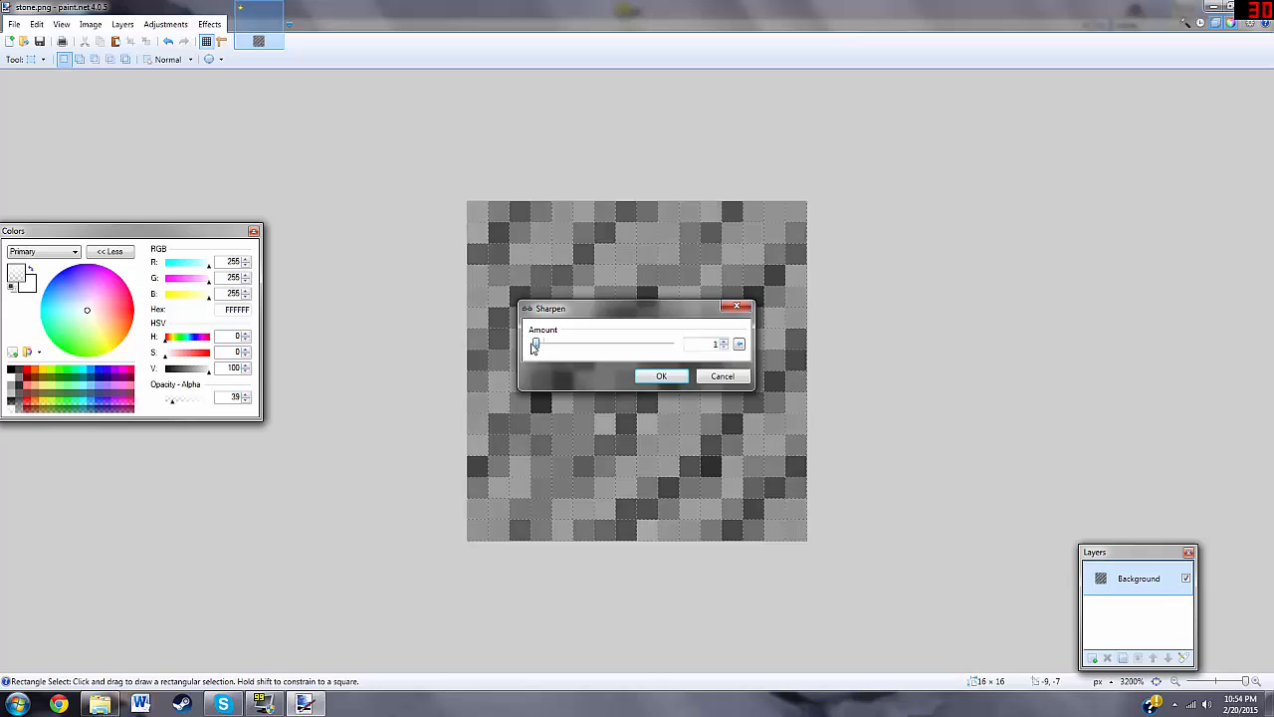
left_click(736, 306)
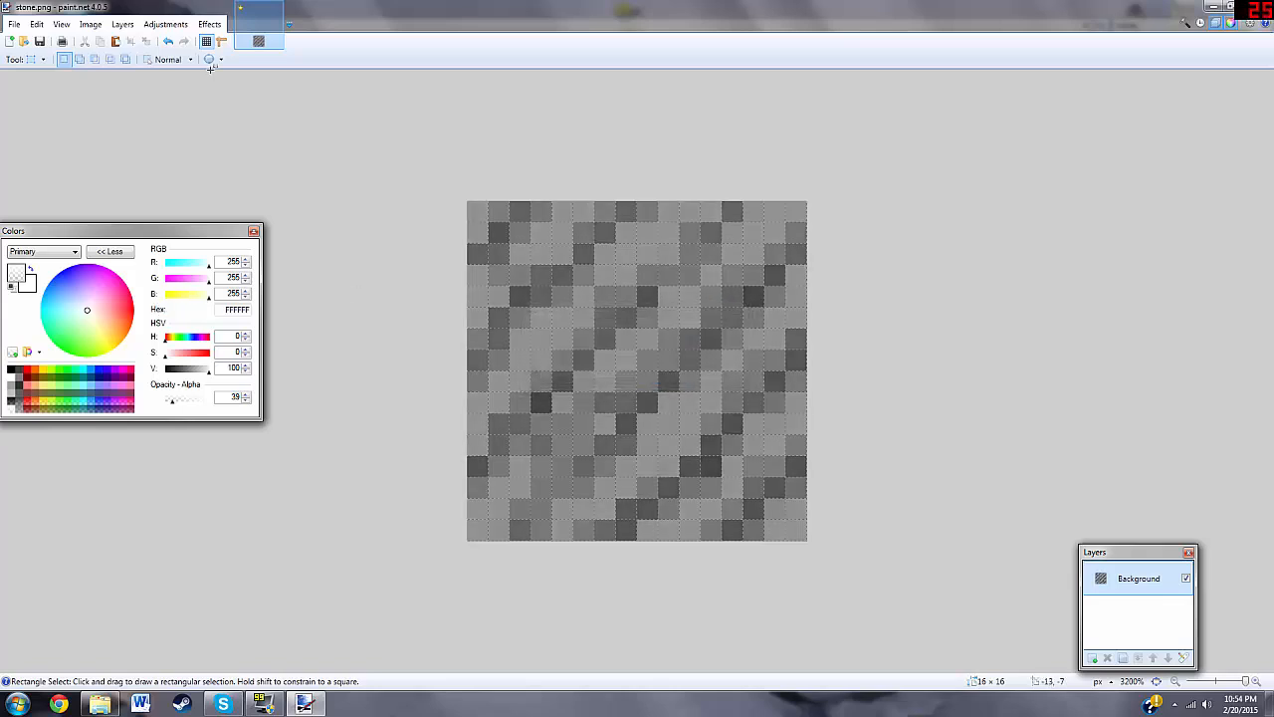
Step: Try the Glow effect with radius 1, contrast 100 and varying brightness on the texture, and discard it
left_click(209, 24)
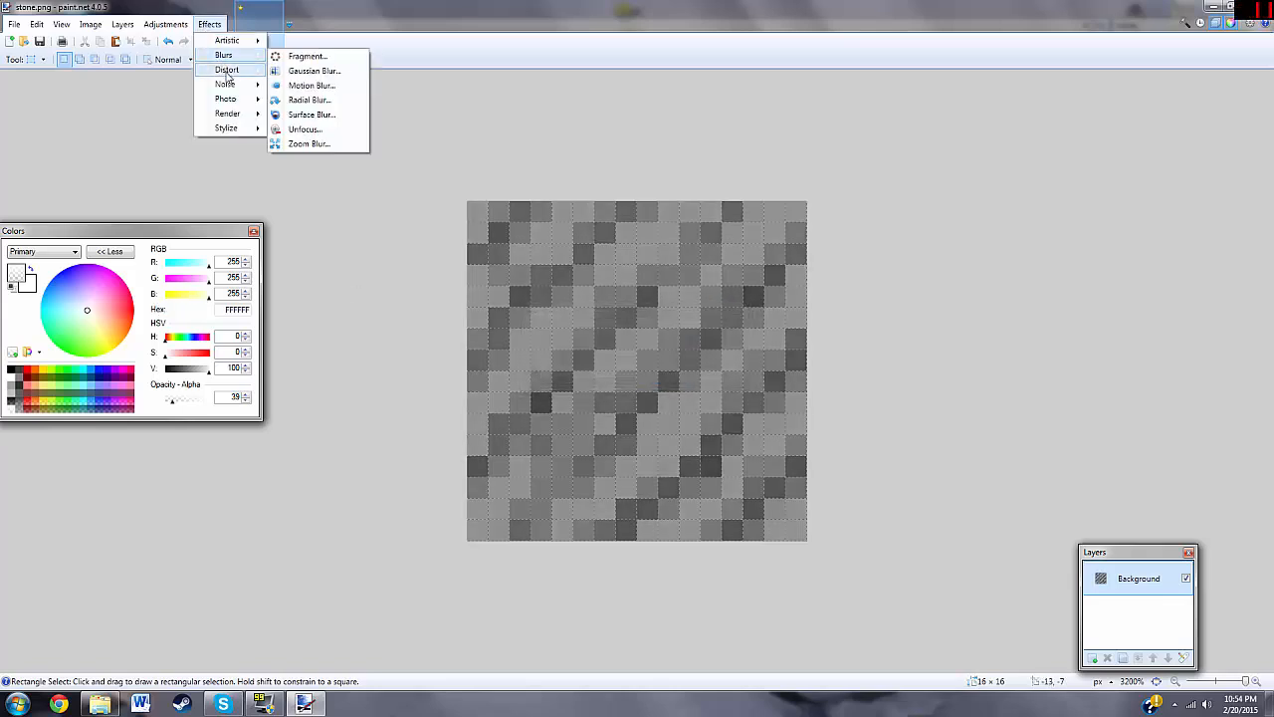
mouse_move(226, 98)
left_click(297, 100)
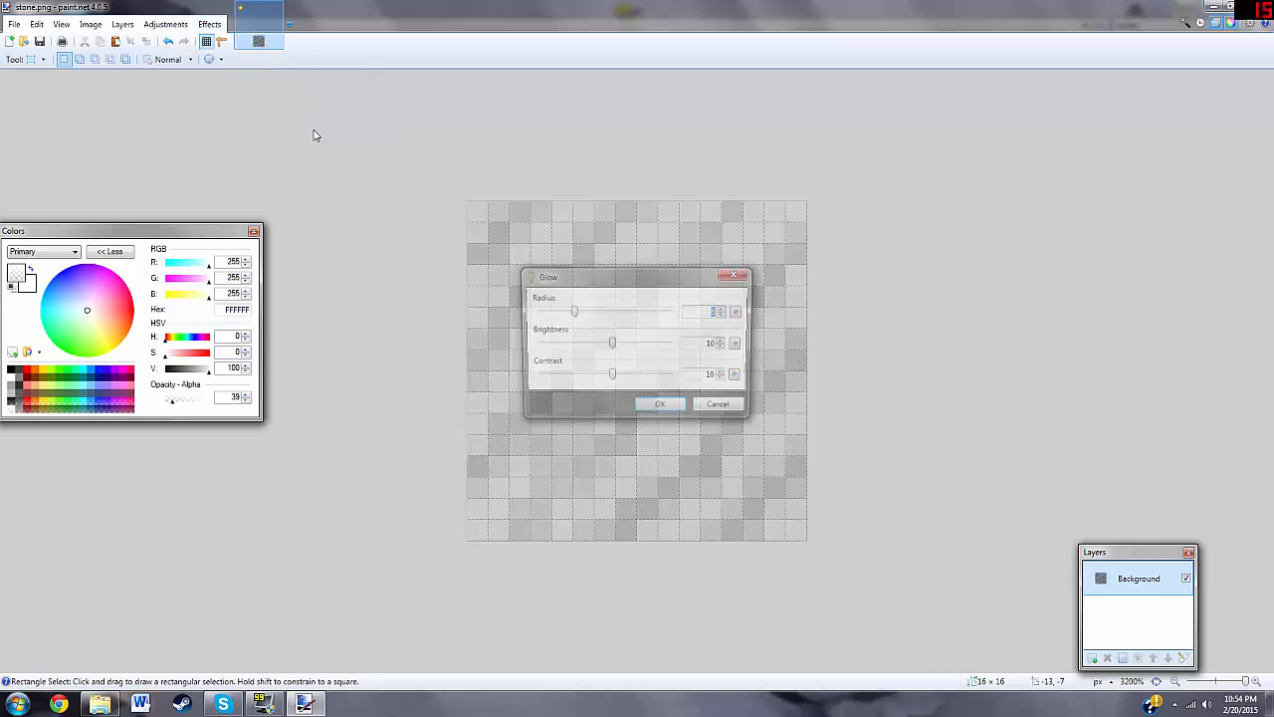
left_click_drag(565, 315, 536, 315)
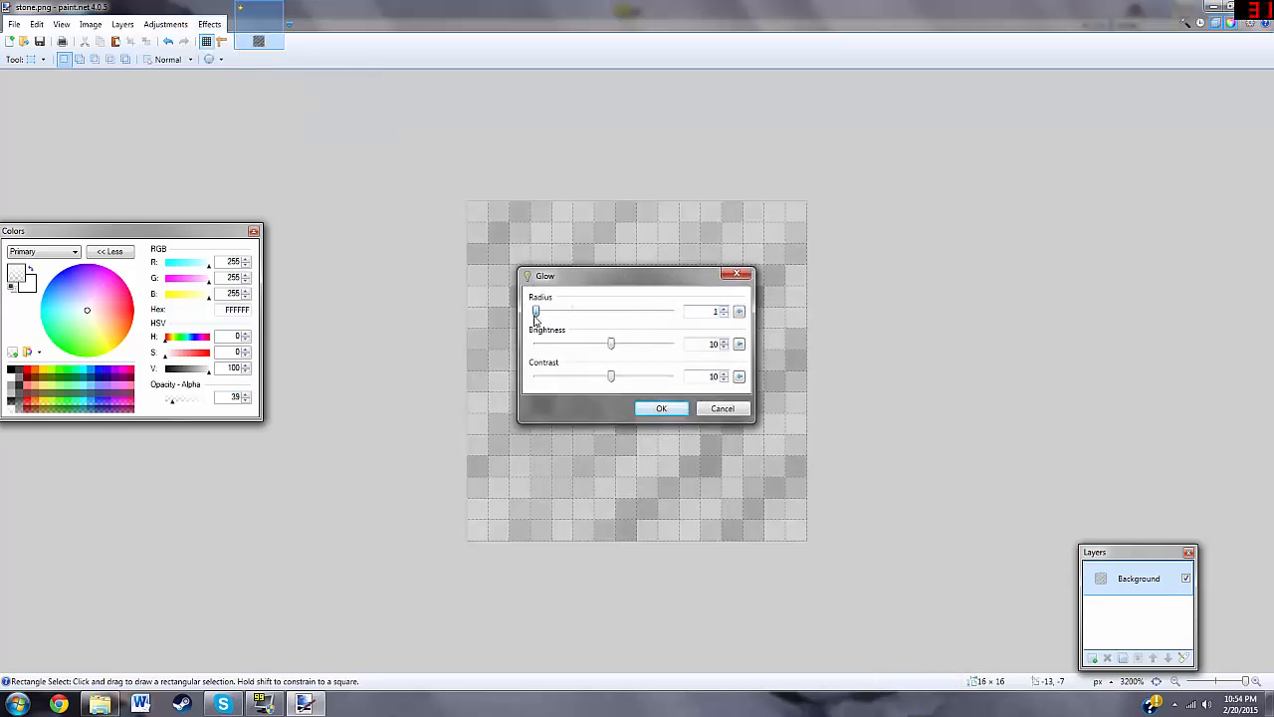
left_click_drag(608, 338, 581, 351)
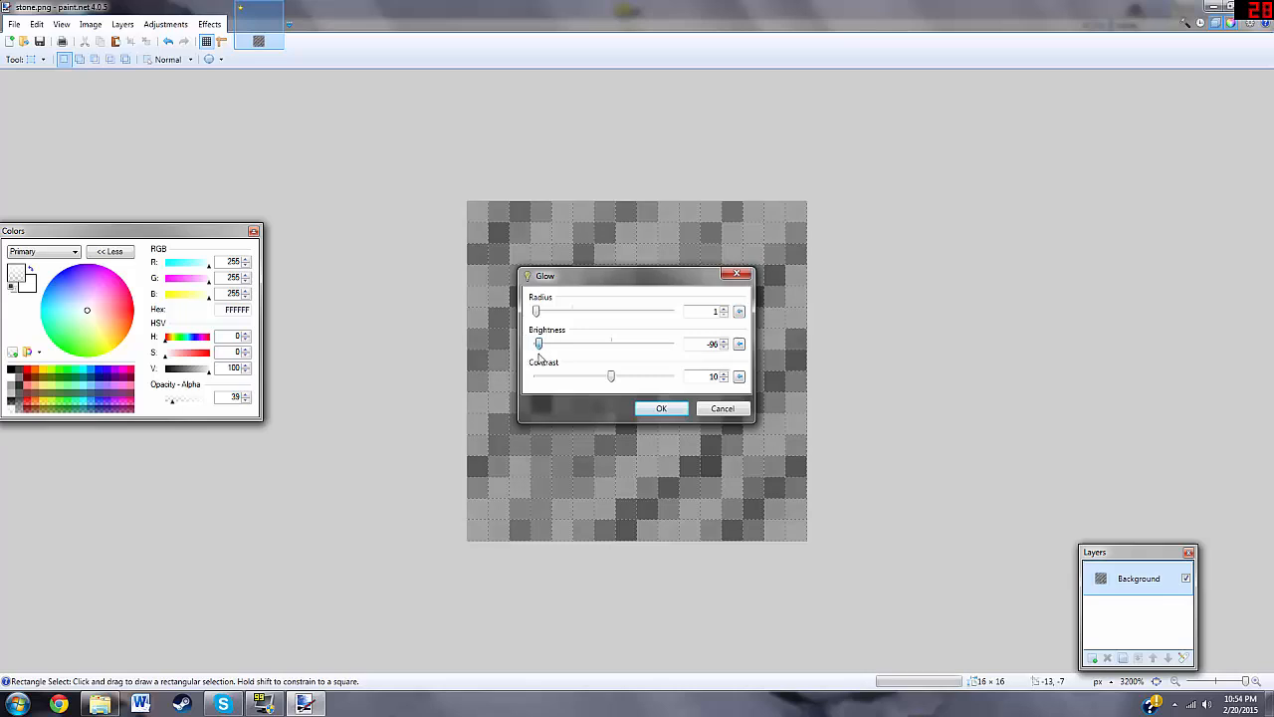
left_click_drag(538, 344, 561, 345)
left_click_drag(614, 378, 779, 350)
left_click_drag(612, 280, 306, 257)
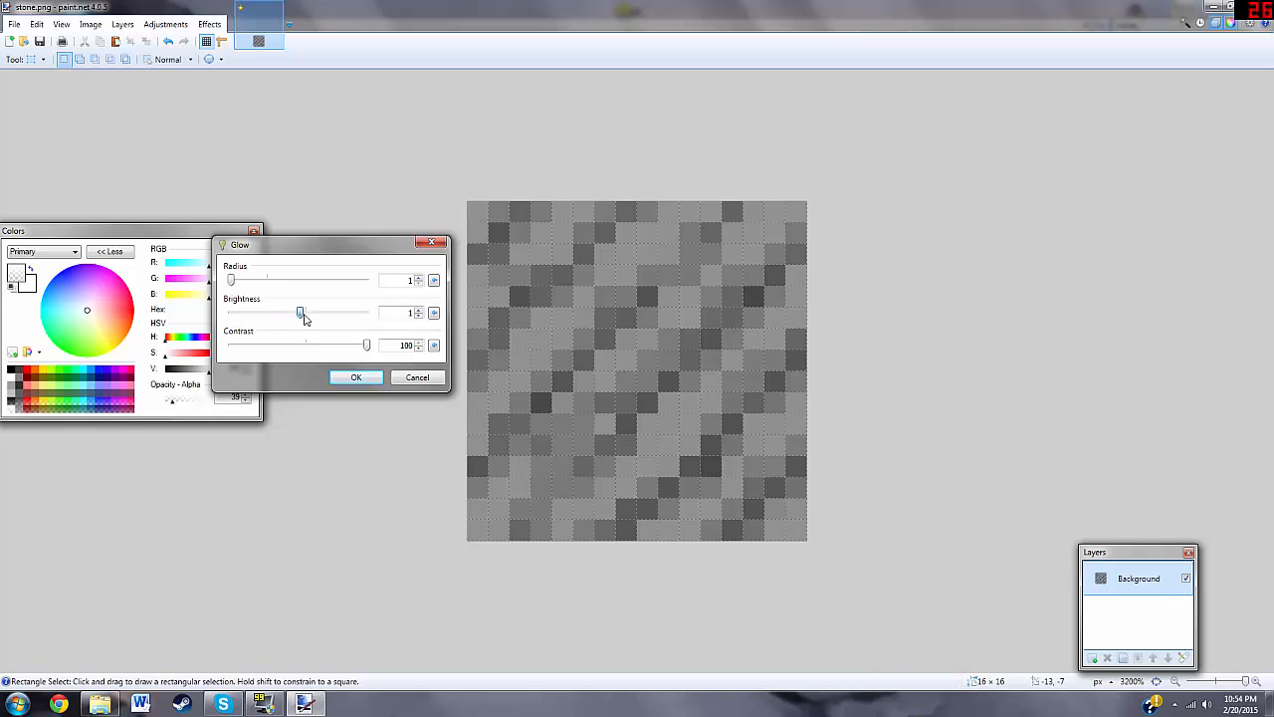
mouse_move(304, 316)
left_mouse_down()
mouse_move(312, 325)
mouse_move(289, 331)
left_mouse_up()
left_click(422, 246)
left_click(209, 24)
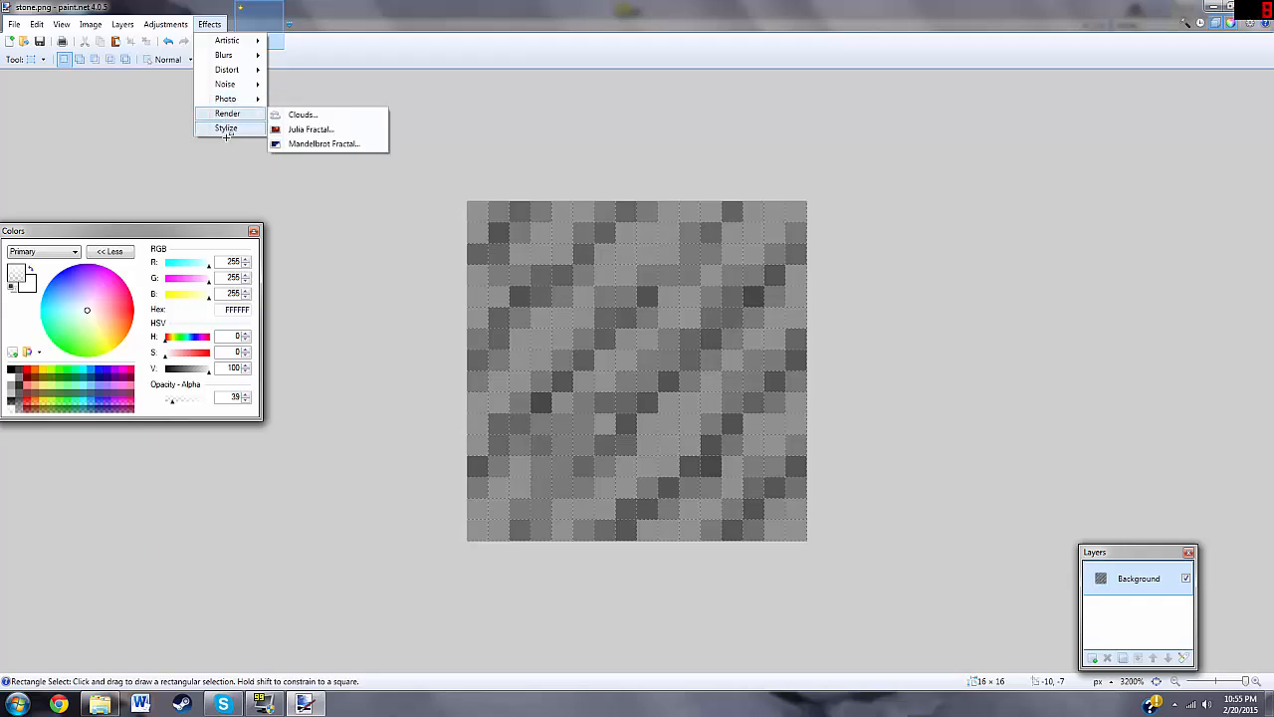
mouse_move(227, 131)
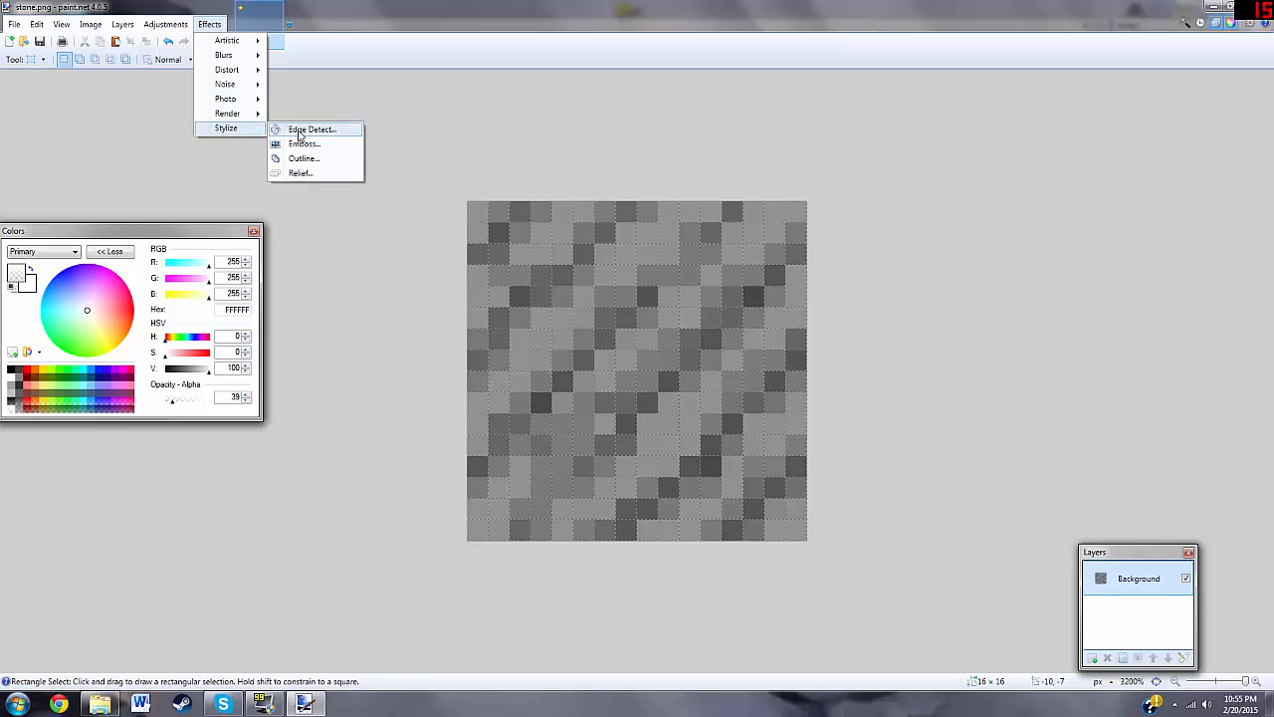
Step: Adjust the texture's brightness to 15 and its contrast to -17
left_click(165, 24)
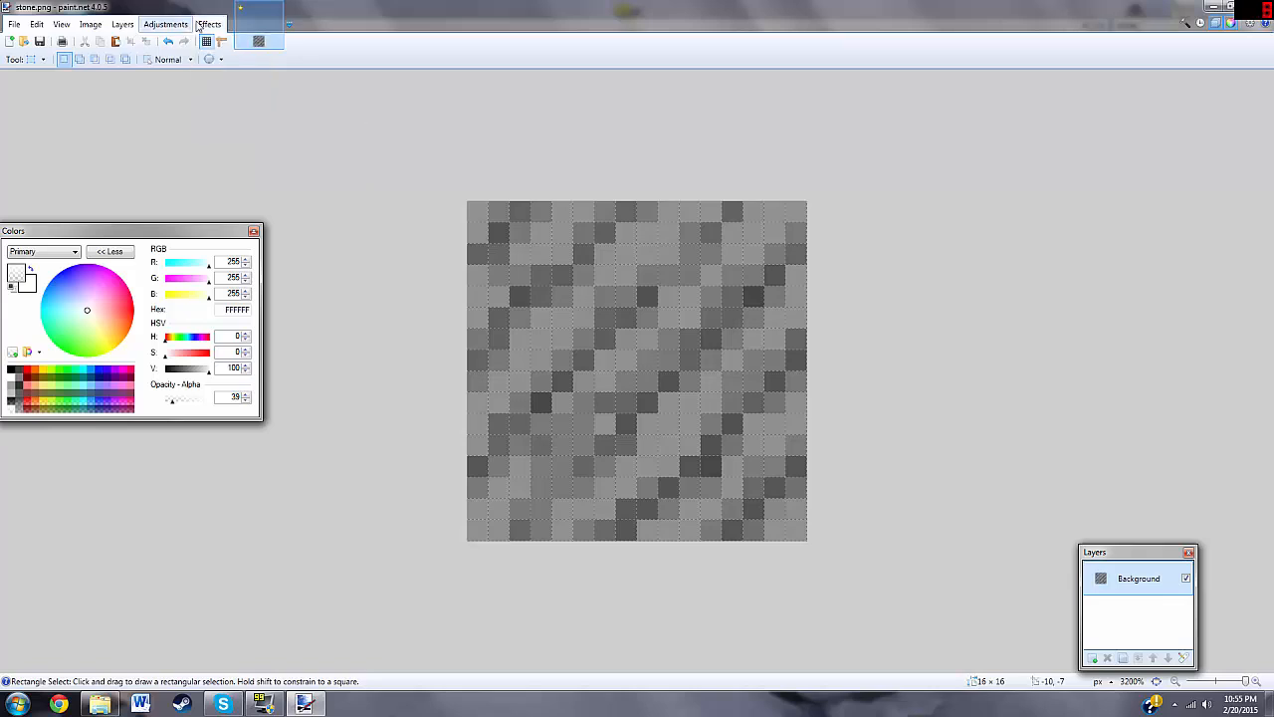
left_click(165, 24)
left_click(165, 24)
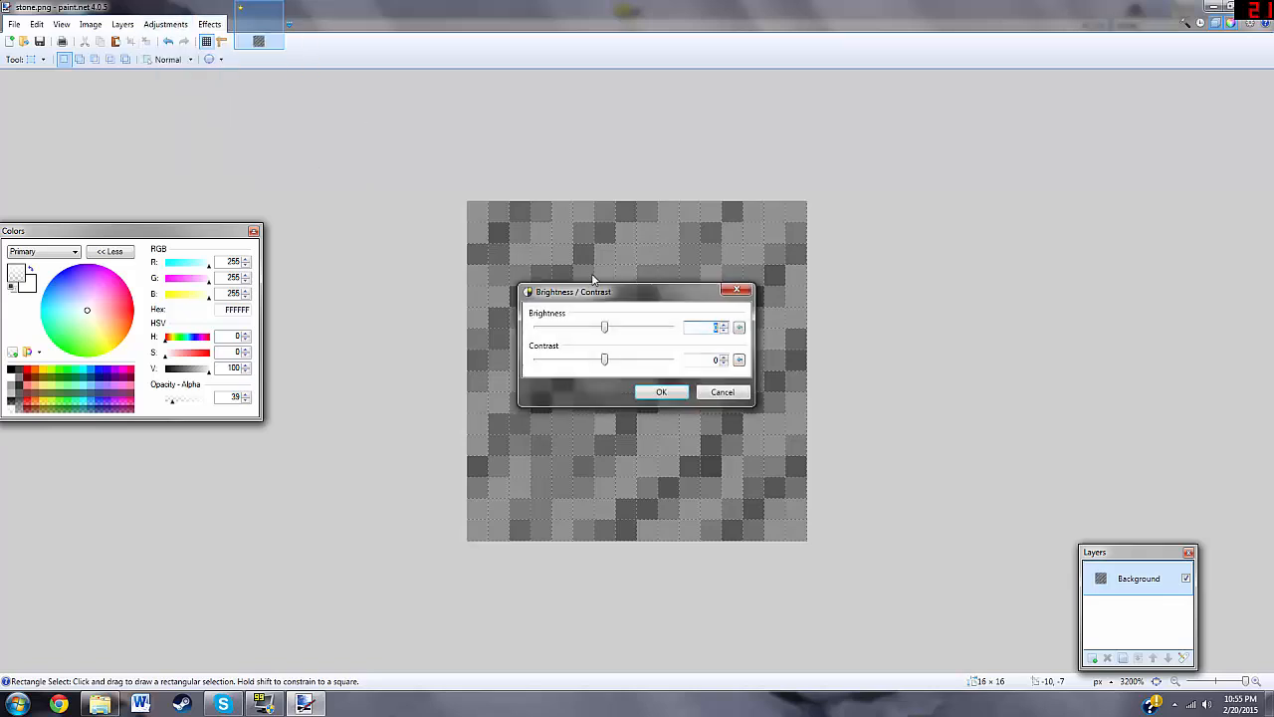
left_click_drag(598, 288, 251, 283)
left_click_drag(252, 352, 244, 326)
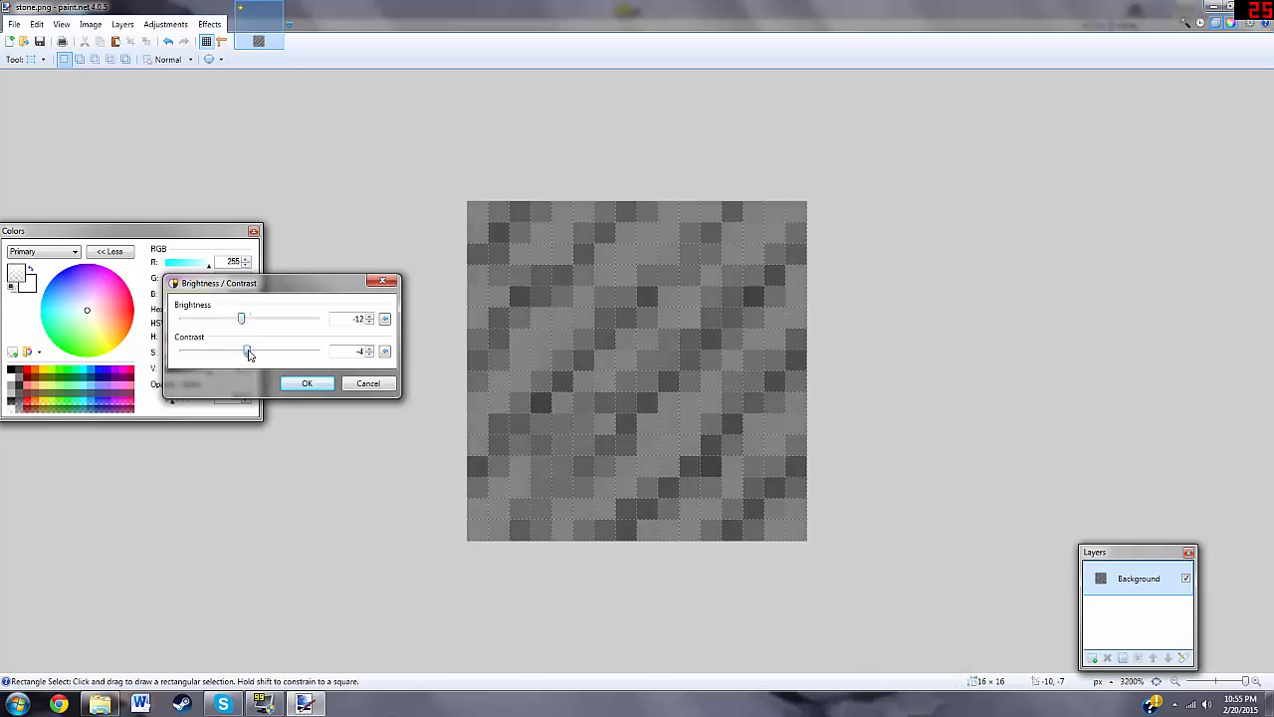
left_click_drag(250, 355, 263, 331)
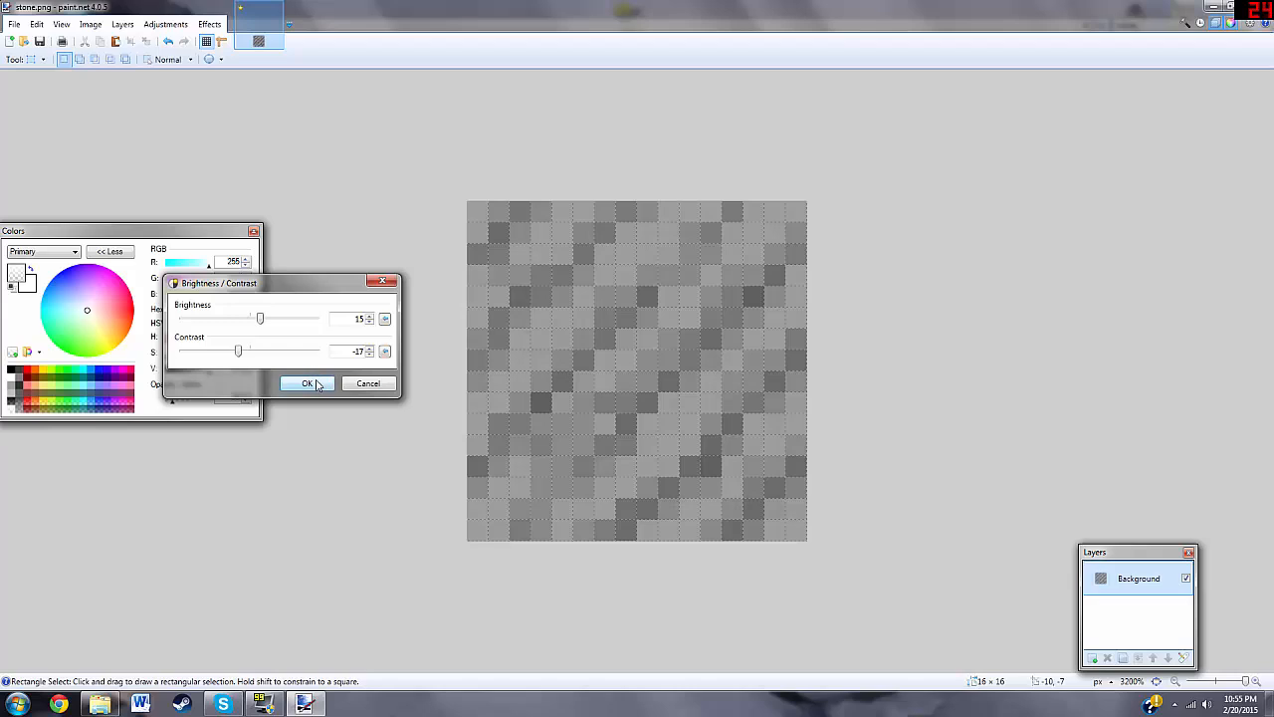
left_click(308, 383)
Step: Save the texture to stone.png with the Auto-detect bit depth
left_click(14, 24)
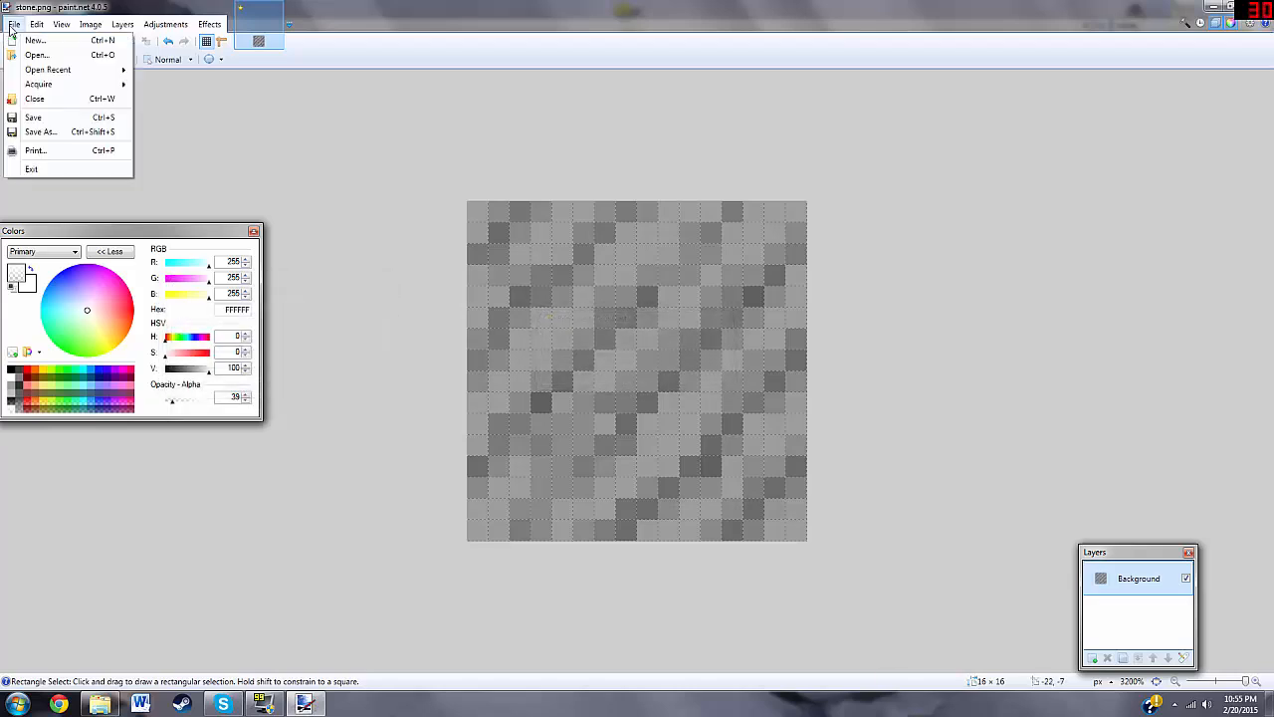
left_click(44, 119)
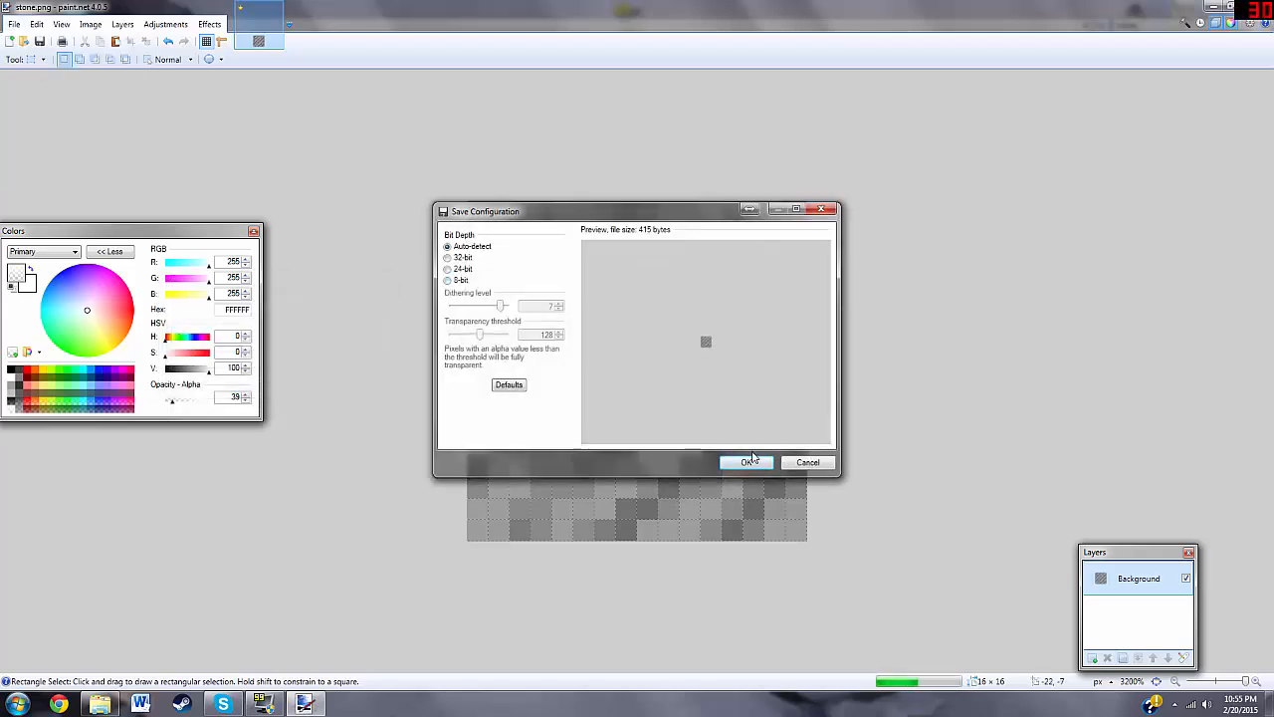
left_click(749, 461)
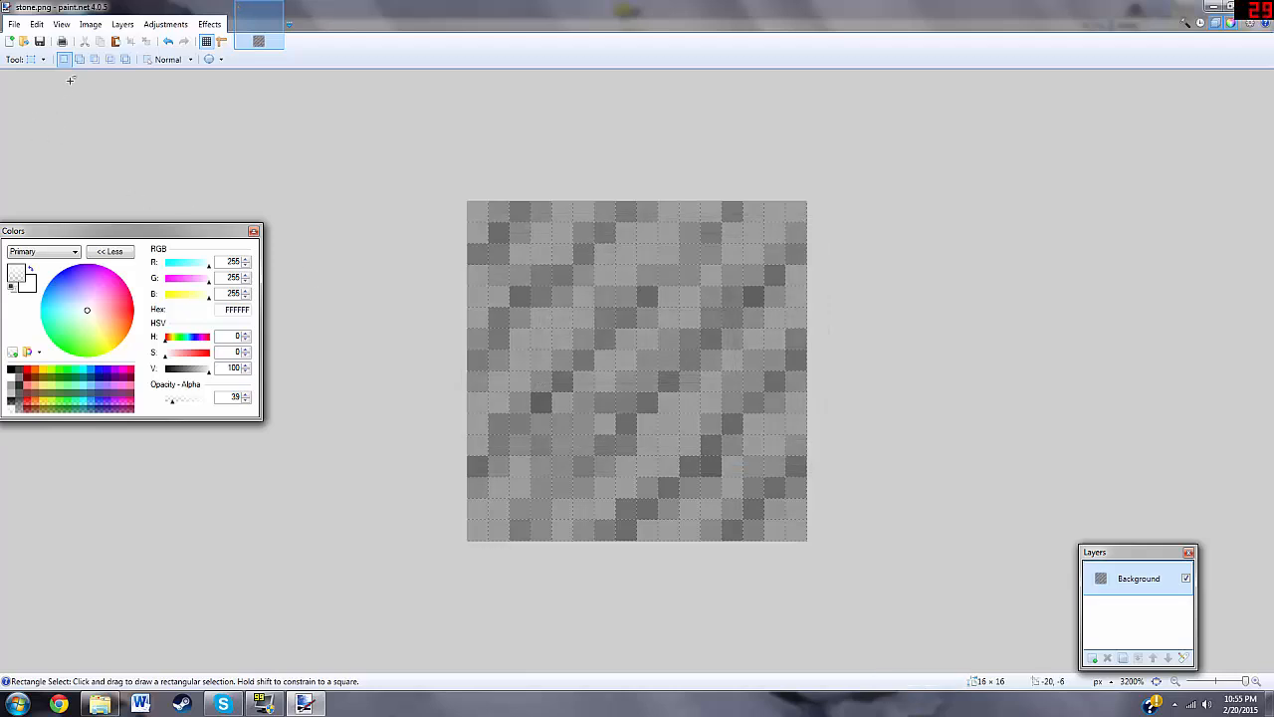
Step: Copy the entire stone texture and switch to File Explorer to search the blocks folder for ore
left_click_drag(423, 167, 1096, 709)
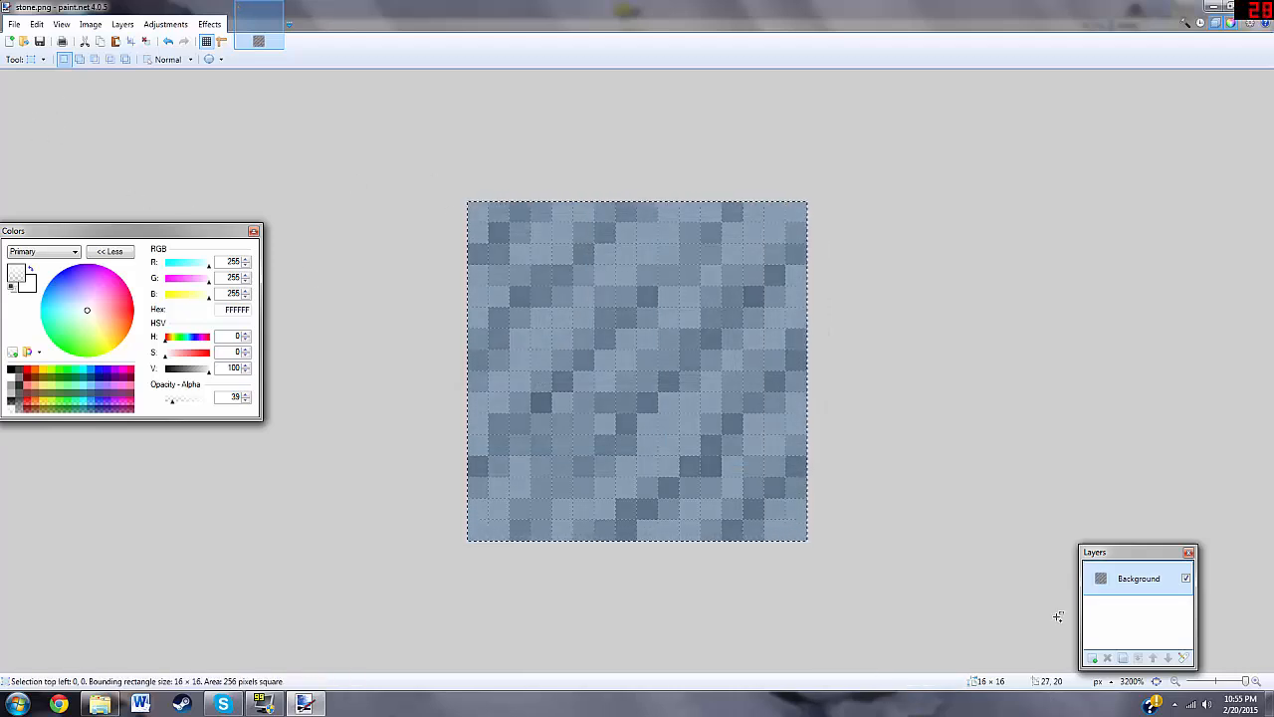
left_click(1214, 7)
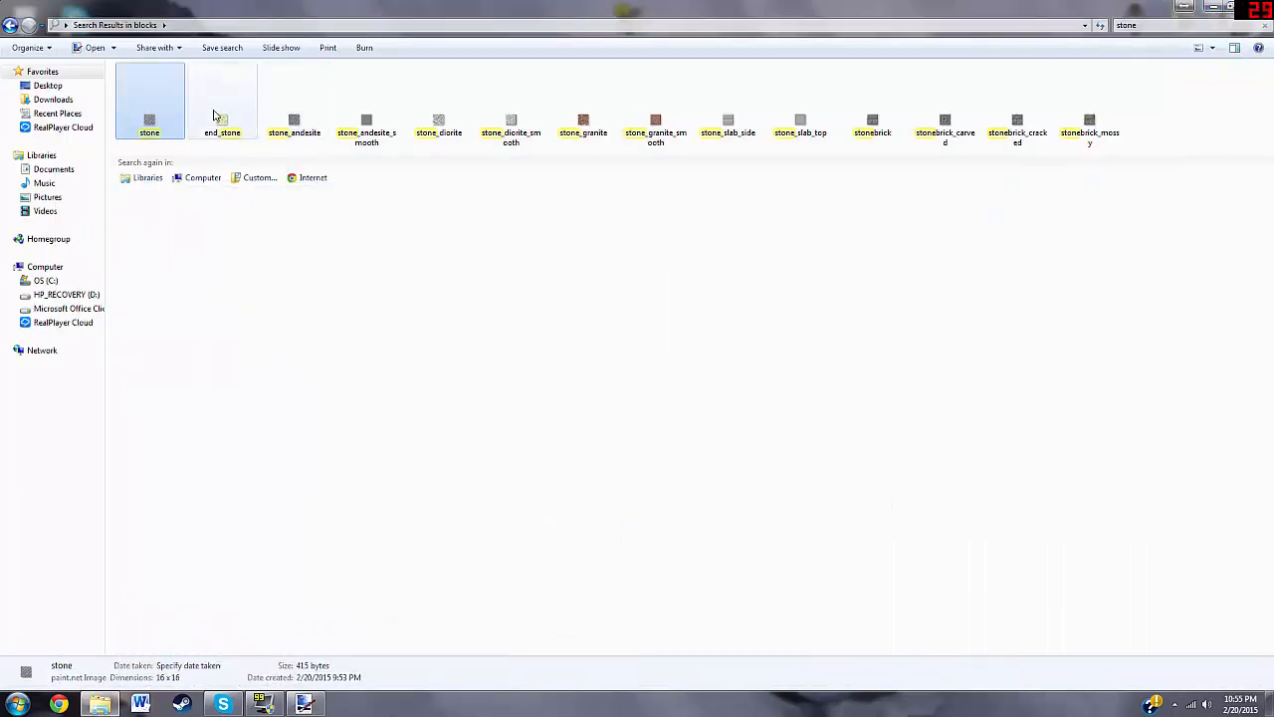
left_click(1175, 25)
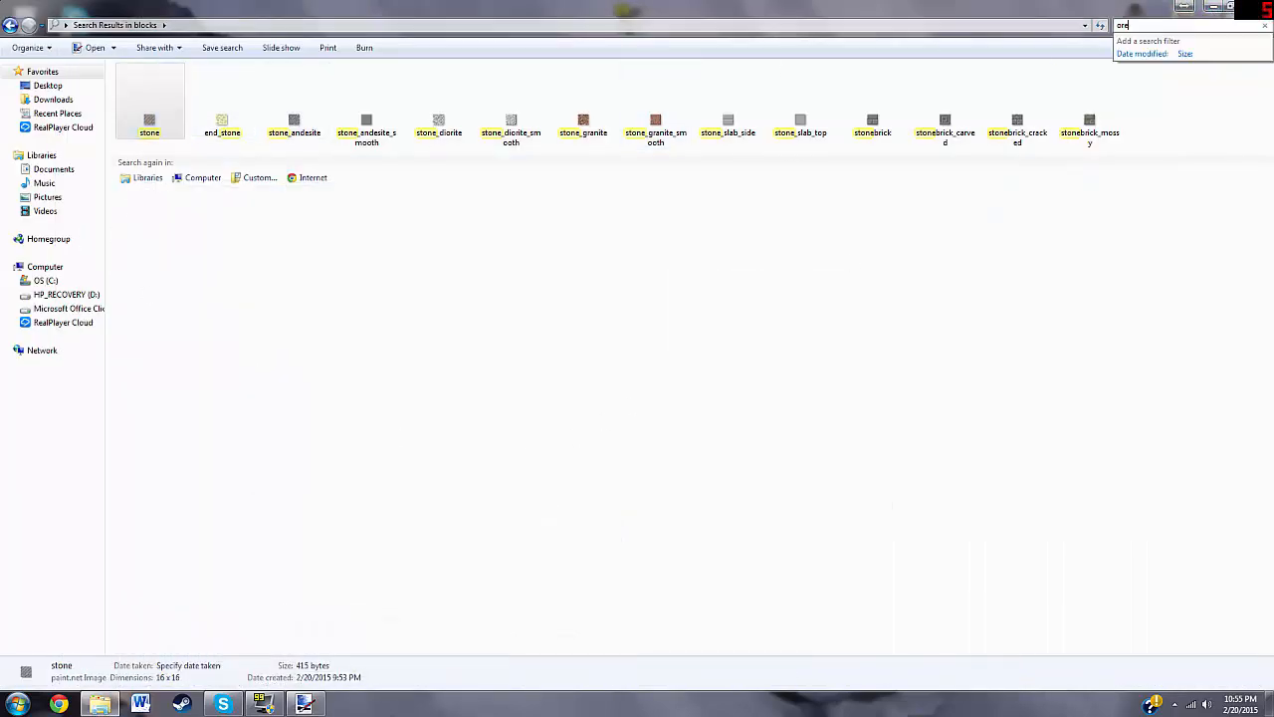
type("ore")
Step: Open coal_ore, diamond_ore and emerald_ore from the search results in paint.net
left_click(151, 76)
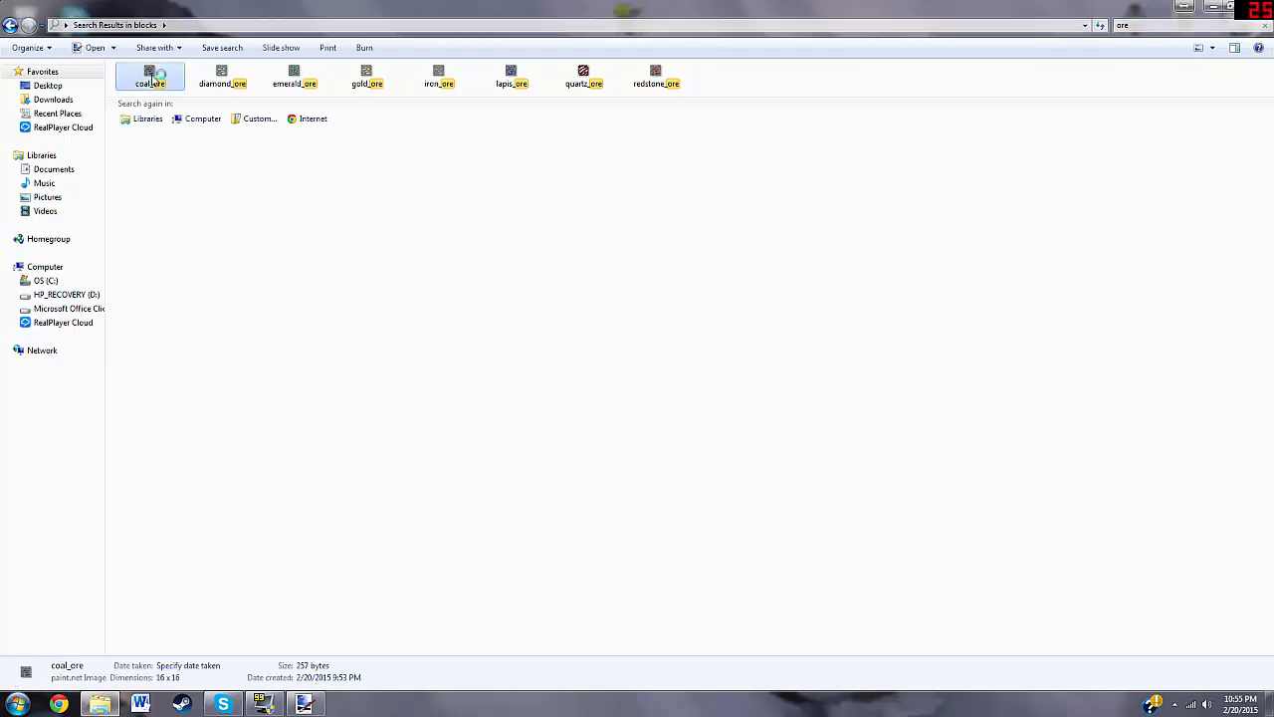
double_click(222, 74)
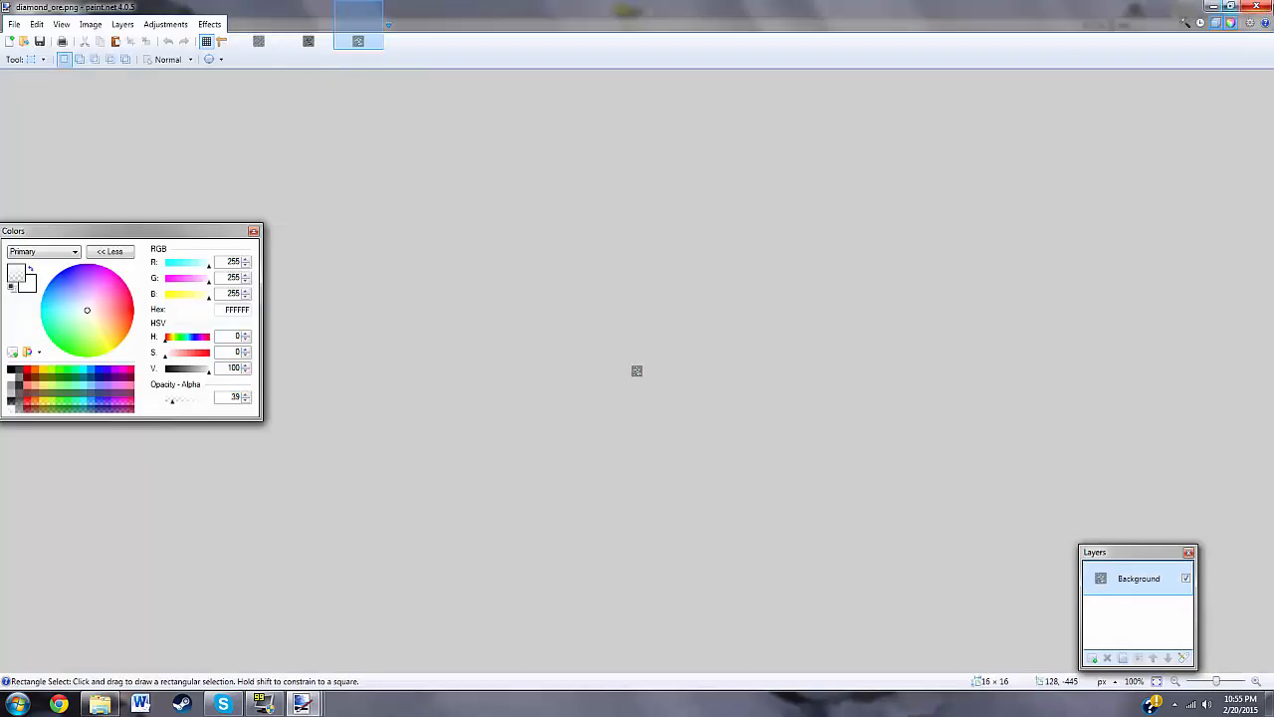
left_click(1213, 6)
double_click(291, 72)
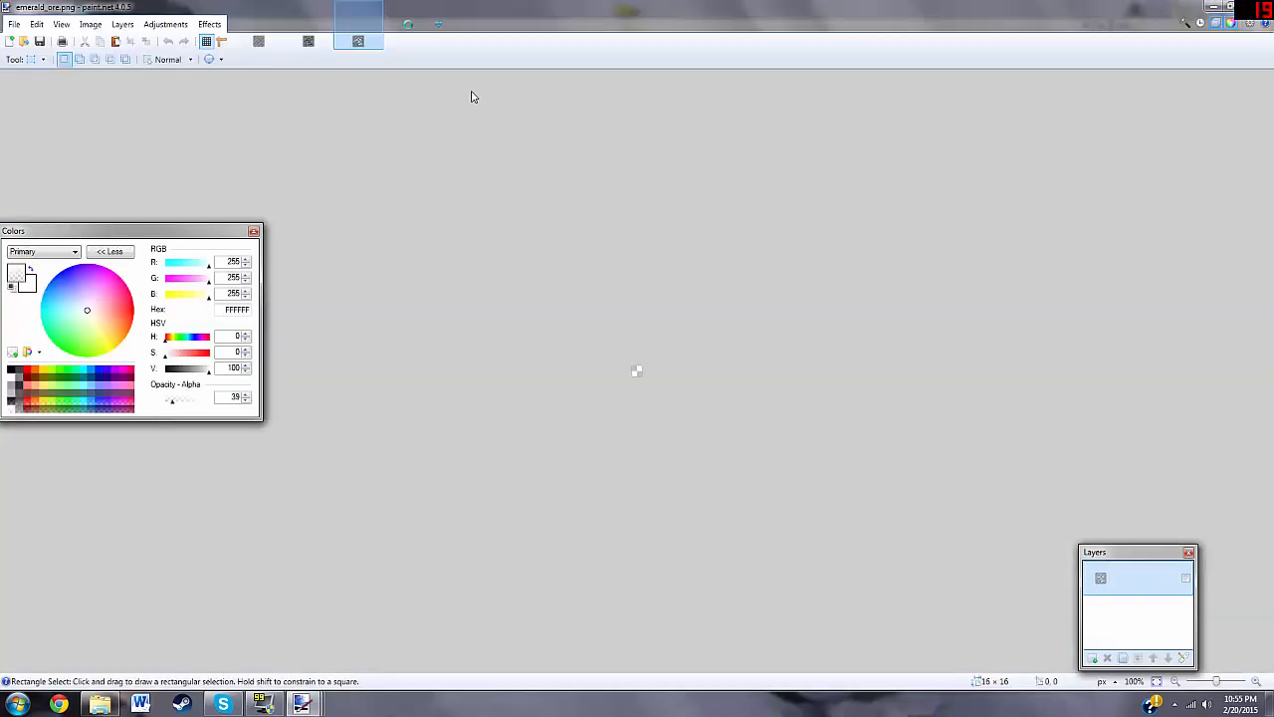
left_click(1231, 6)
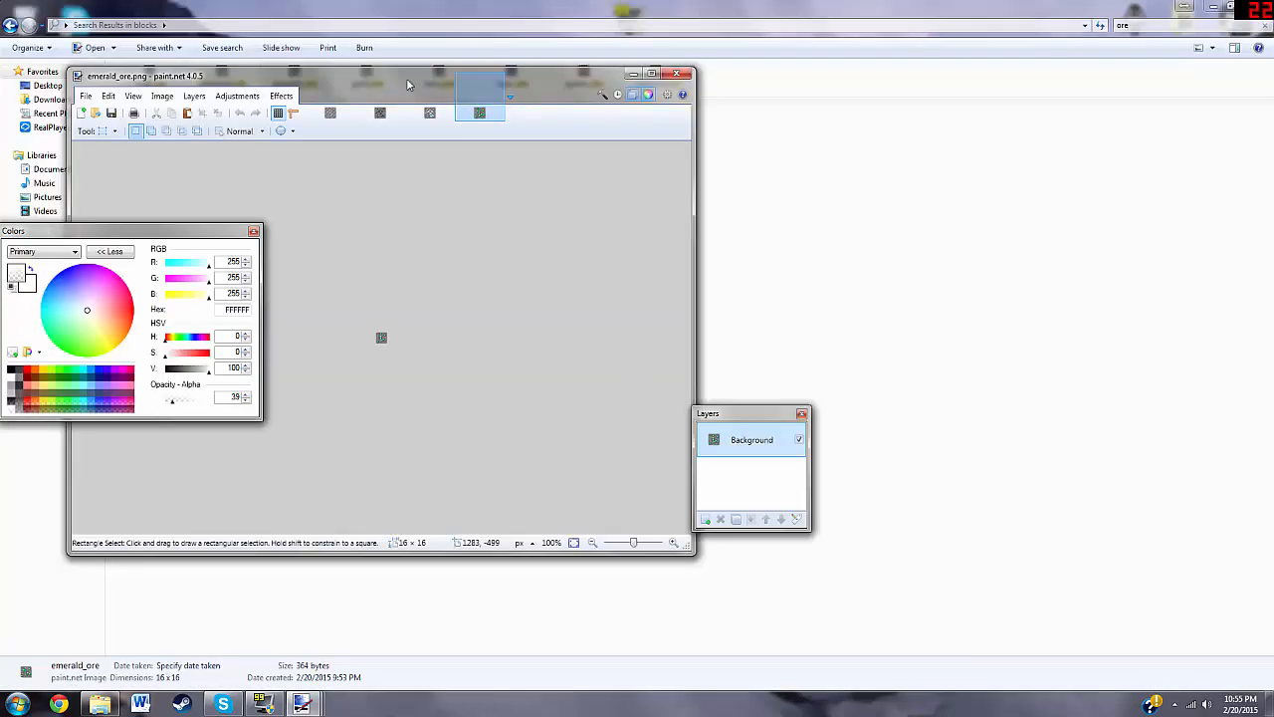
Step: Move the editor window clear of the file list and open gold_ore, iron_ore, lapis_ore, quartz_ore and redstone_ore
left_click(332, 112)
left_click(380, 107)
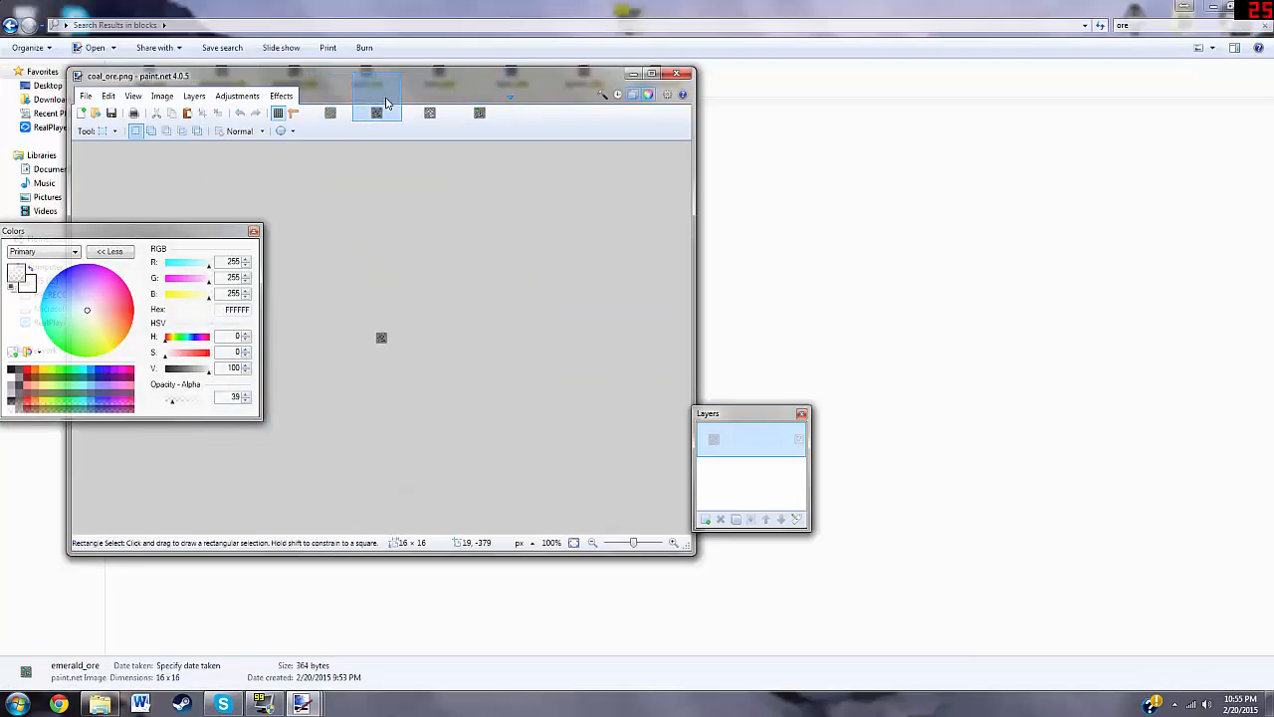
left_click_drag(528, 77, 502, 185)
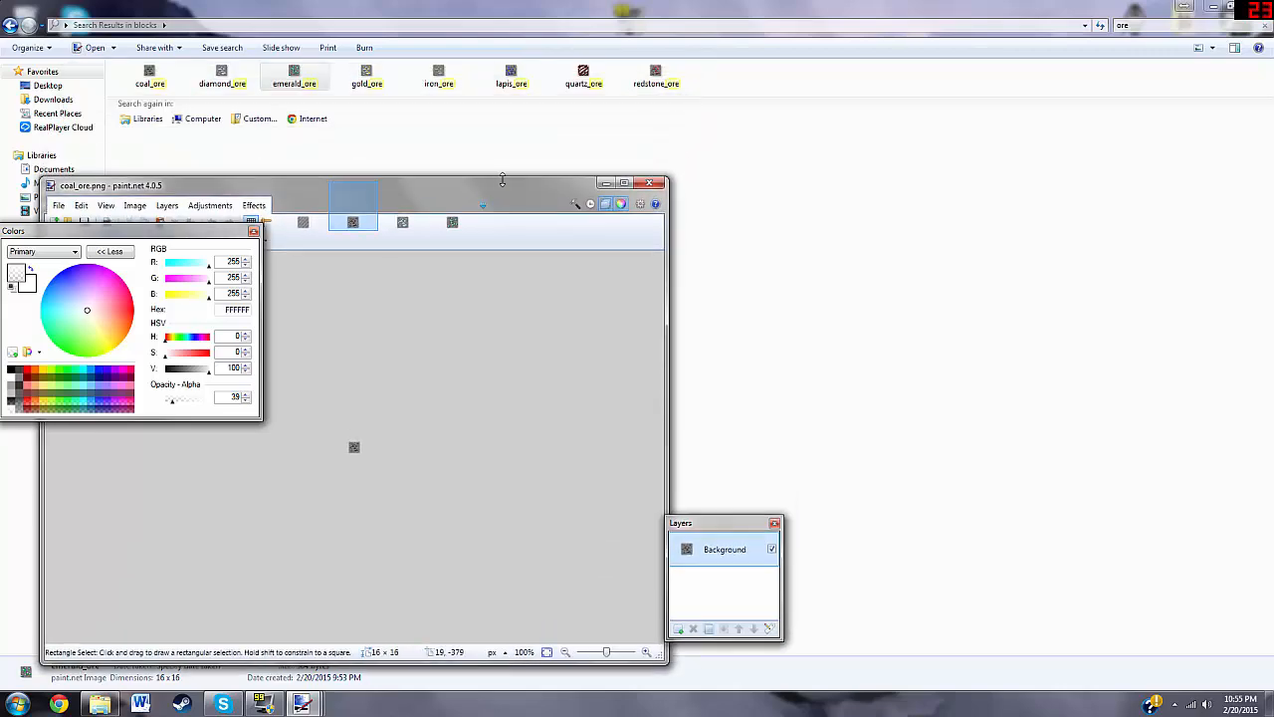
double_click(363, 78)
double_click(445, 77)
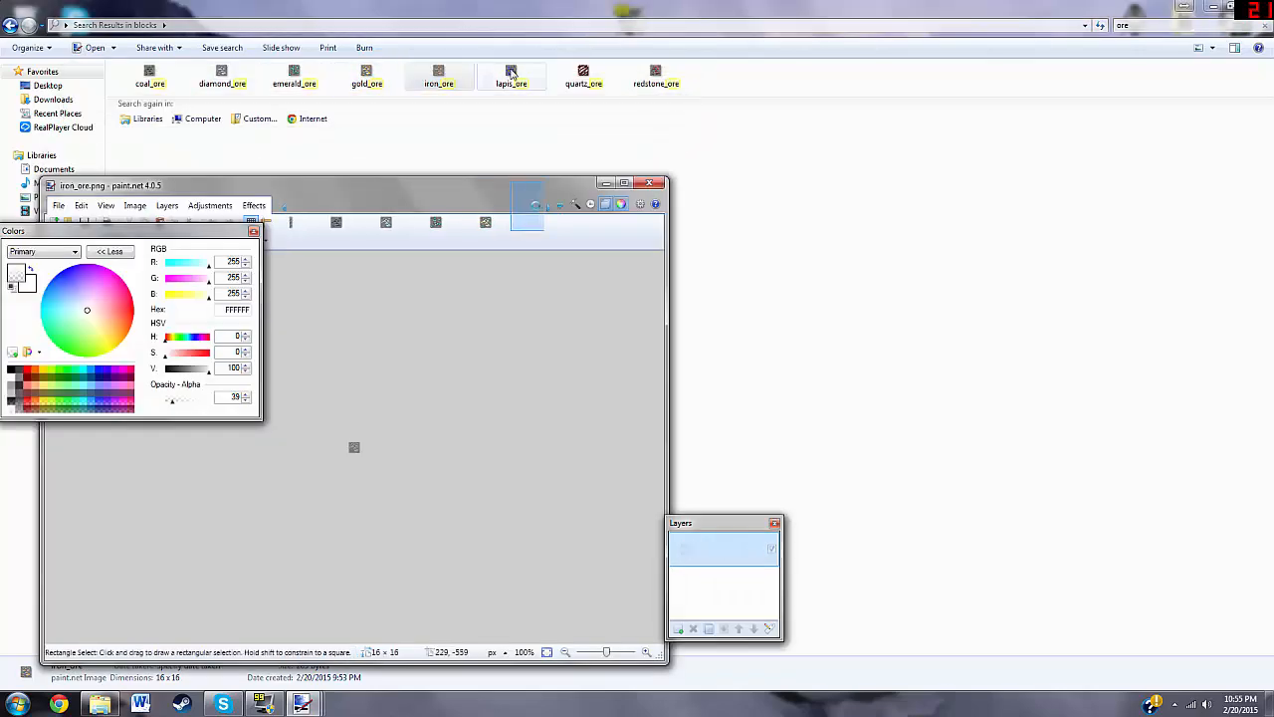
double_click(511, 76)
double_click(583, 76)
double_click(649, 77)
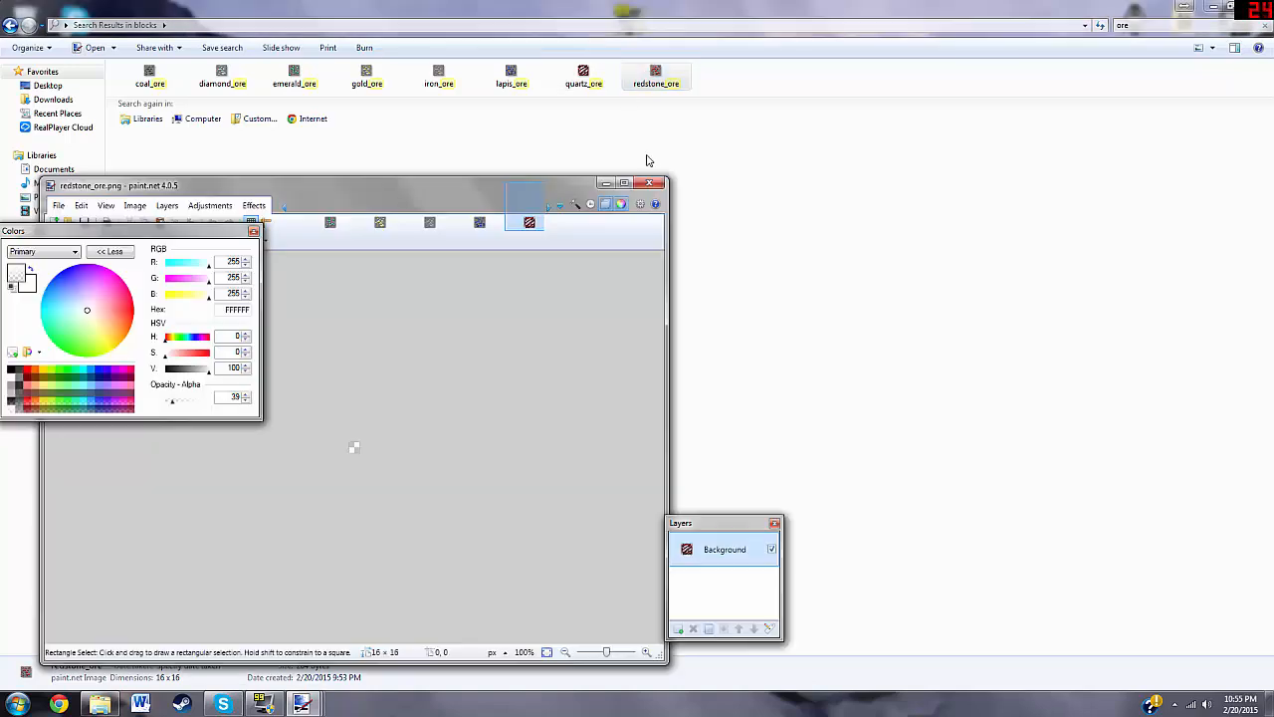
Step: Maximize the editor window and close the quartz_ore image
left_click(625, 183)
left_click(608, 39)
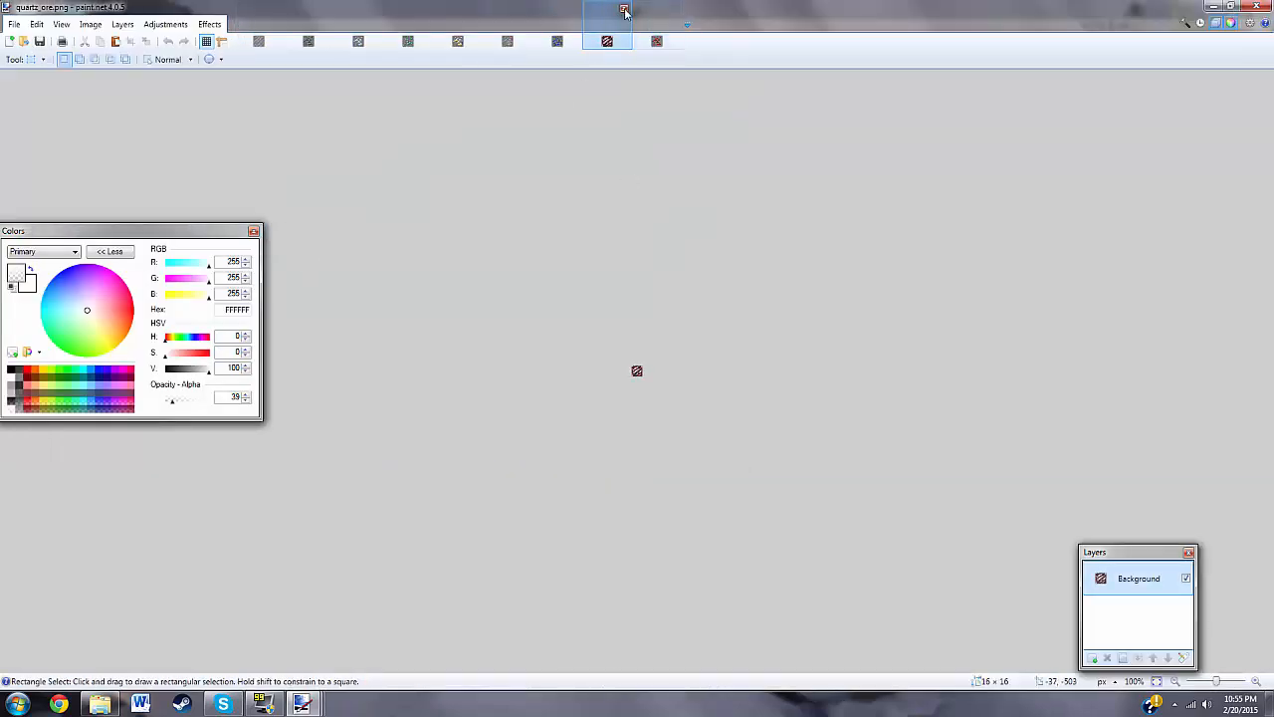
left_click(625, 10)
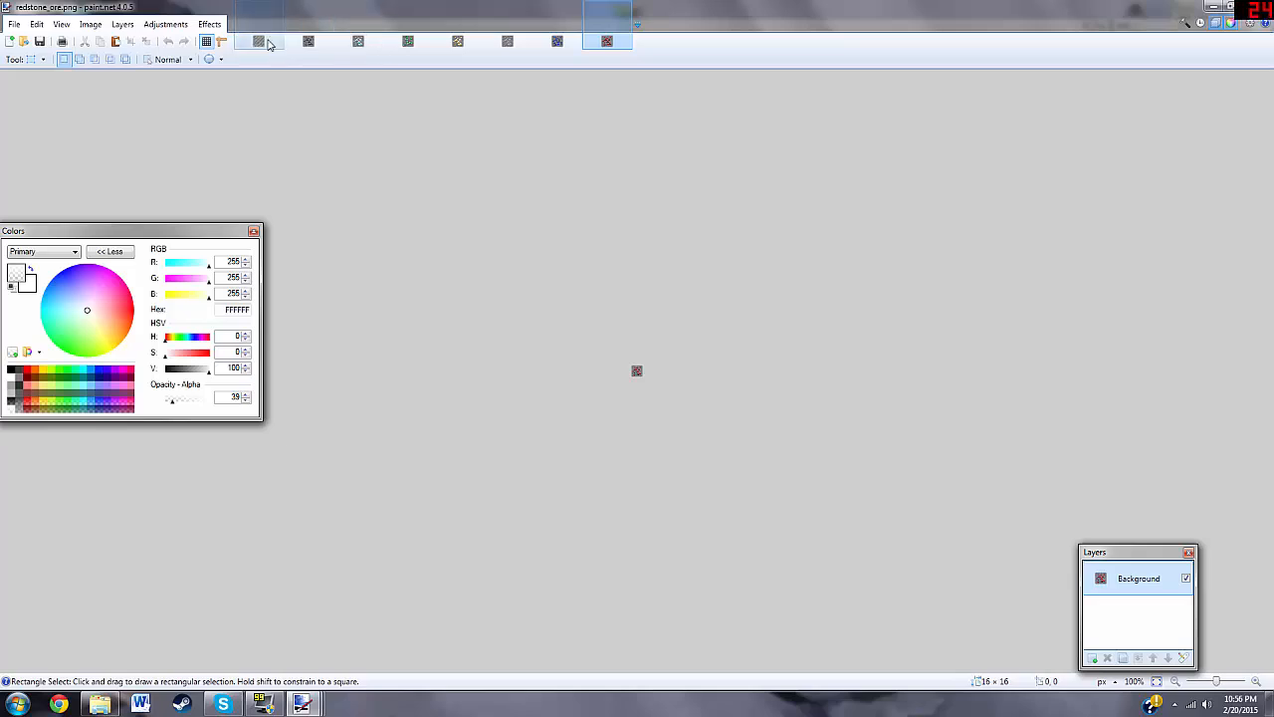
Step: Paste the copied stone texture over the whole coal_ore image and deselect it
left_click(309, 40)
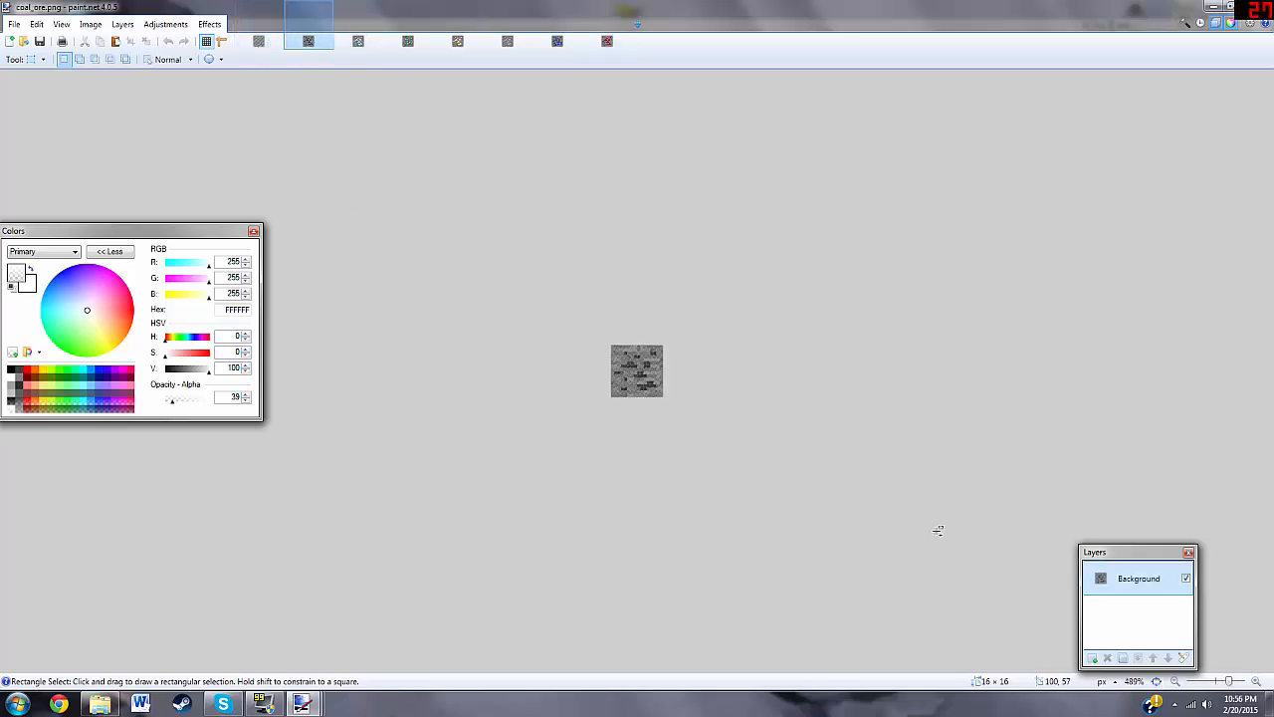
scroll(862, 509, "up", 8)
key("ctrl+v")
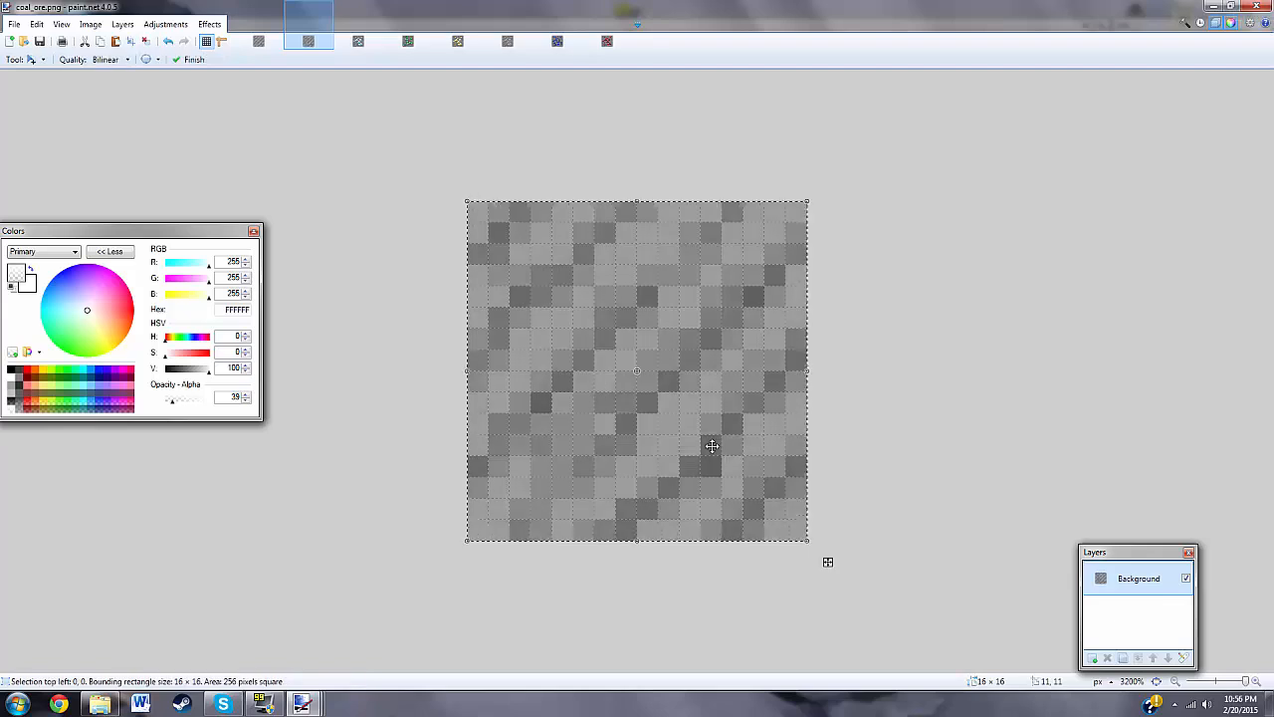
key("s")
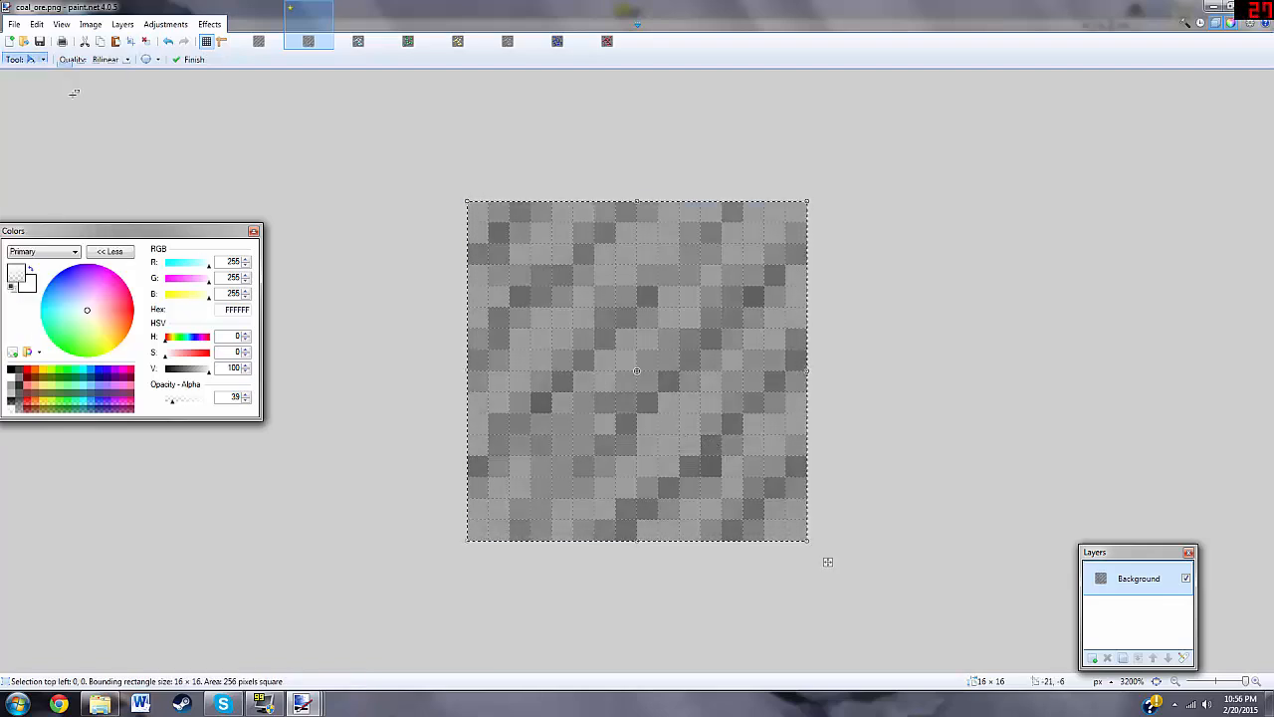
key("ctrl+d")
Step: Add a new layer to coal_ore and set up the Pencil with black at opacity 143
left_click(1093, 658)
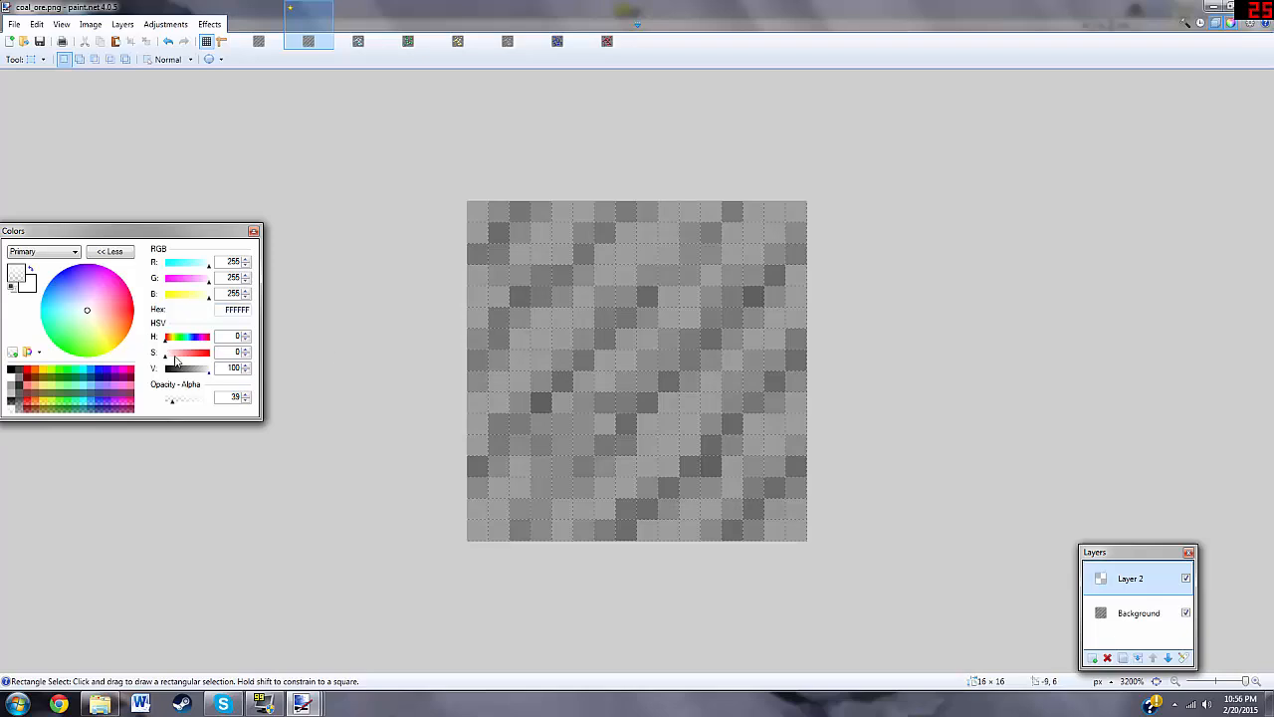
left_click_drag(185, 370, 63, 366)
left_click(48, 59)
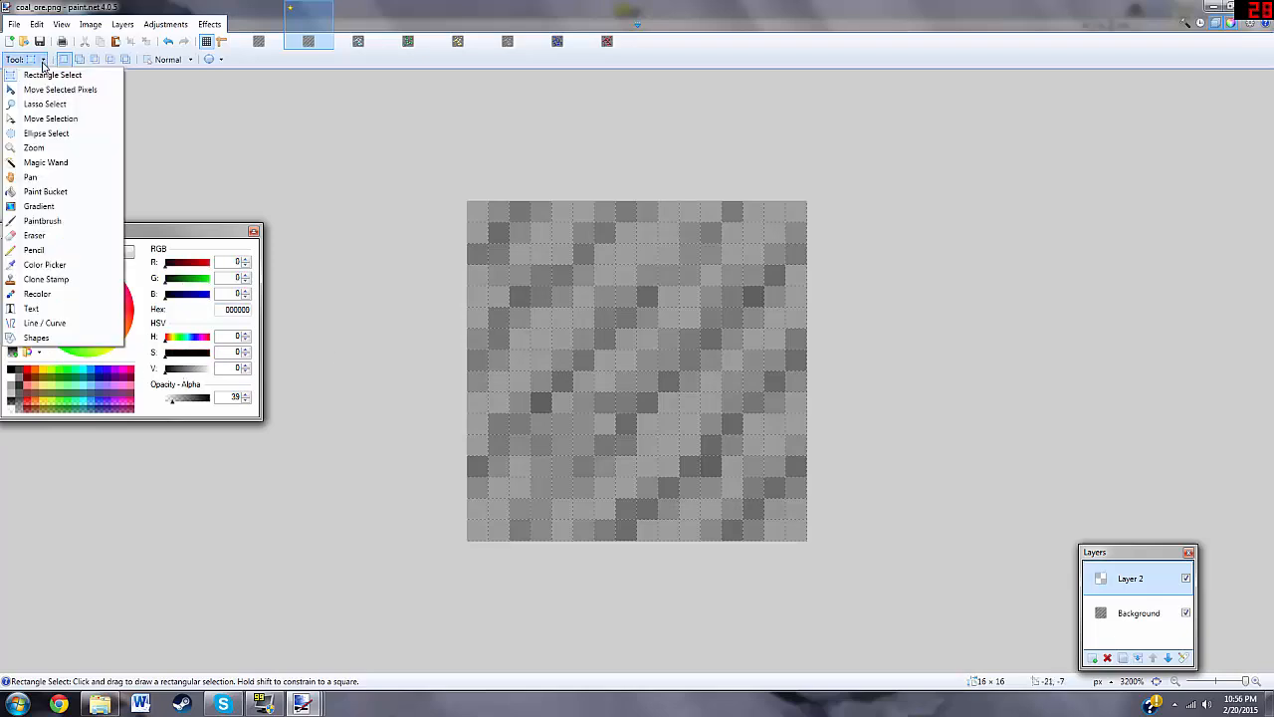
left_click(39, 252)
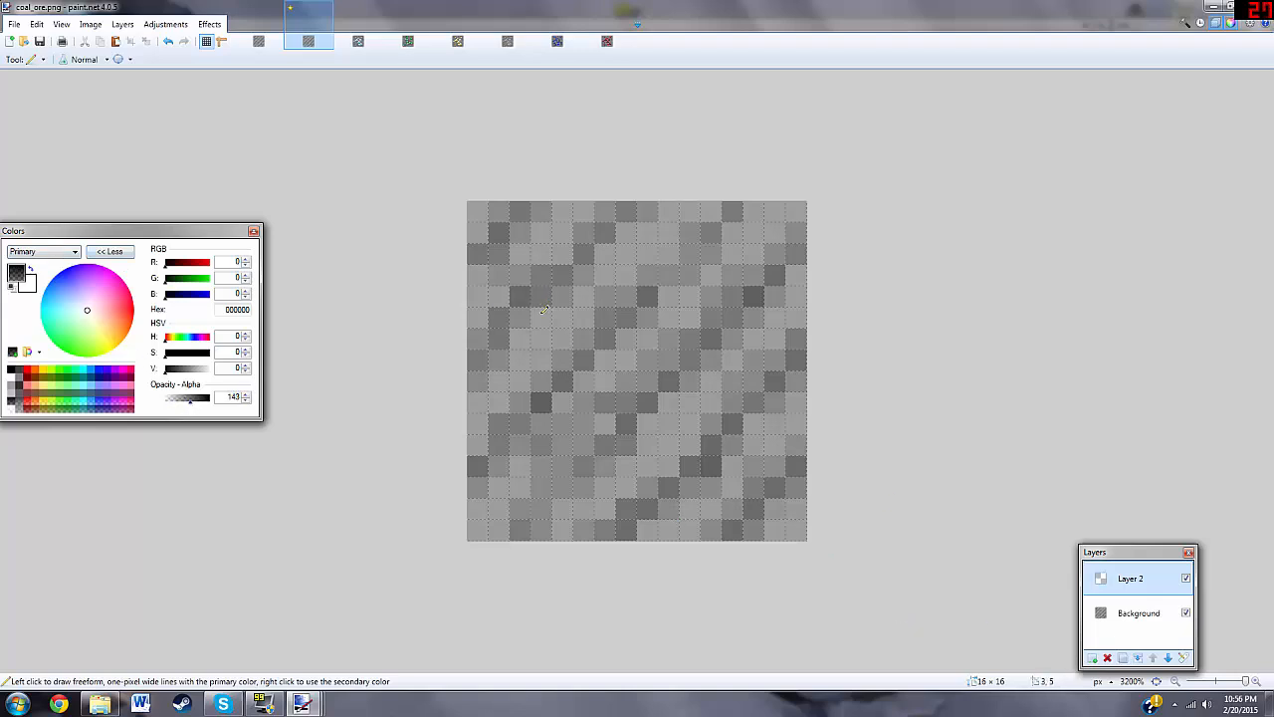
mouse_move(544, 310)
left_mouse_down()
mouse_move(629, 292)
mouse_move(699, 310)
left_mouse_up()
mouse_move(513, 465)
left_mouse_down()
mouse_move(599, 479)
mouse_move(660, 464)
mouse_move(697, 488)
left_mouse_up()
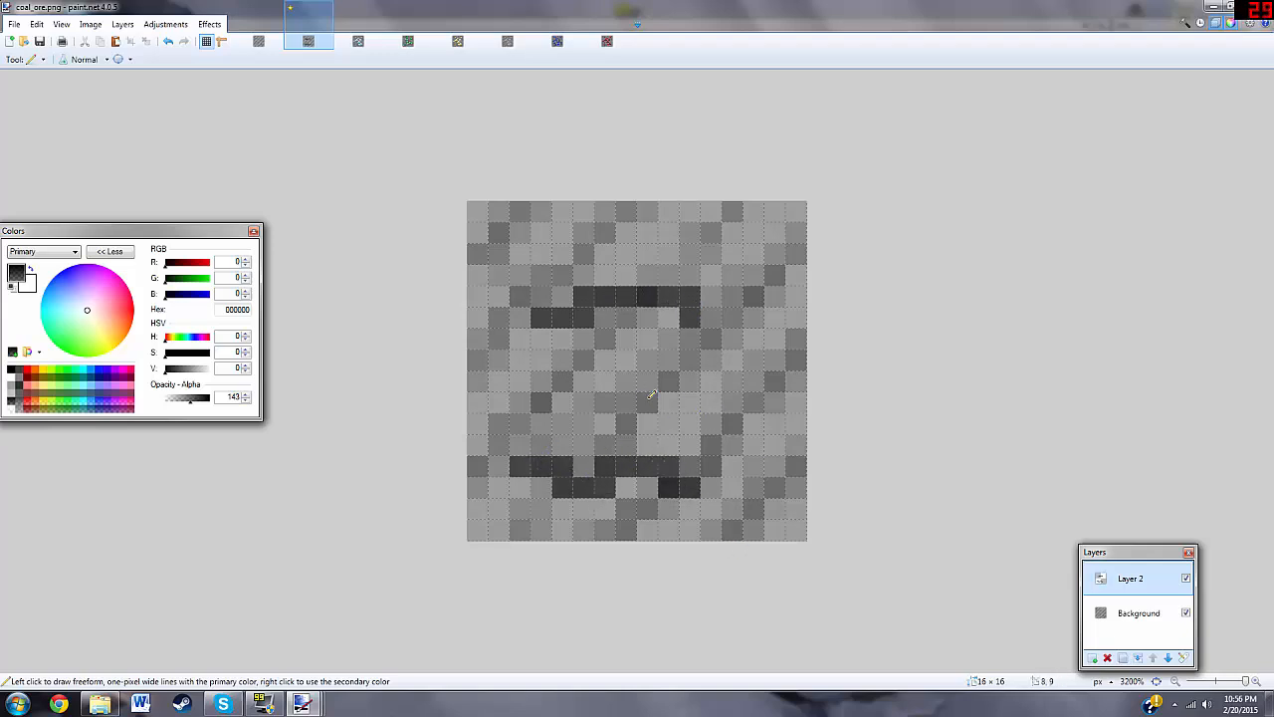
key("ctrl+z")
key("ctrl+z")
left_click_drag(541, 275, 583, 254)
left_click_drag(753, 254, 732, 296)
left_click_drag(542, 338, 584, 360)
left_click_drag(732, 338, 732, 359)
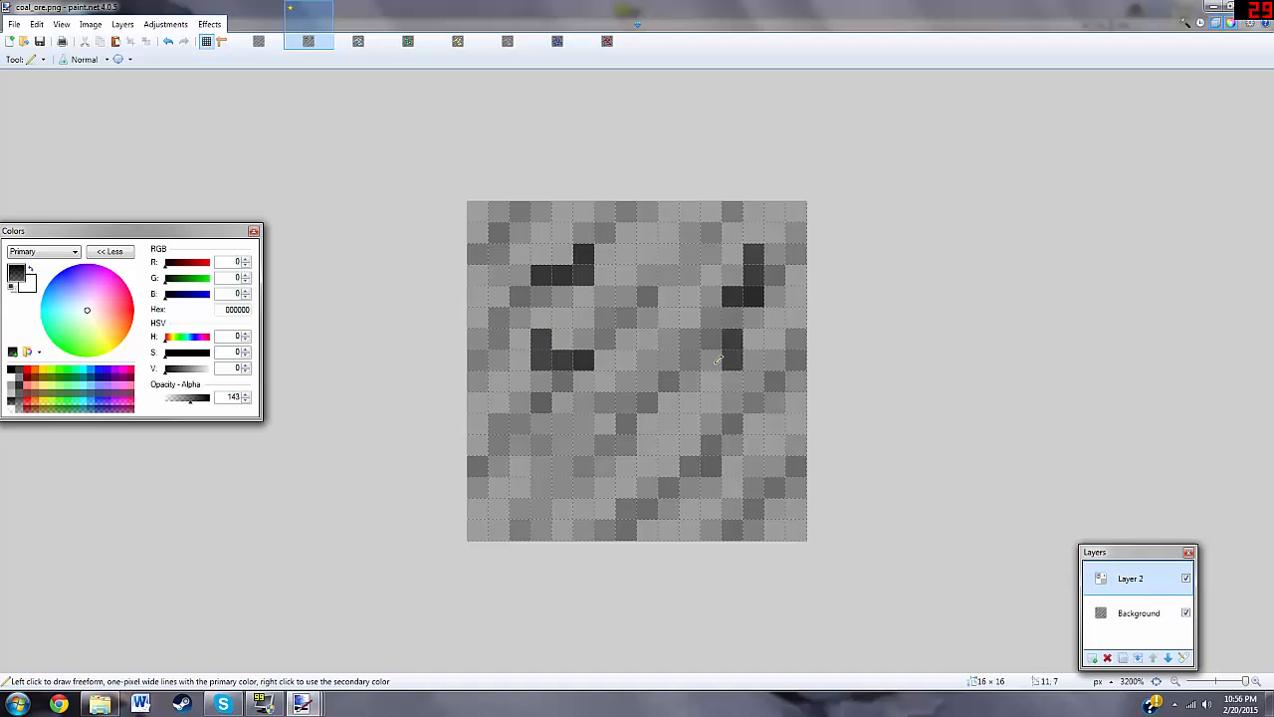
key("ctrl+z")
key("ctrl+z")
key("ctrl+z")
key("ctrl+z")
Step: Pencil small, irregular dark coal patches scattered across the whole texture on Layer 2
left_click_drag(542, 208, 519, 254)
mouse_move(753, 208)
left_mouse_down()
mouse_move(753, 254)
mouse_move(753, 214)
mouse_move(732, 233)
left_mouse_up()
key("ctrl+z")
left_click(797, 361)
left_click(797, 403)
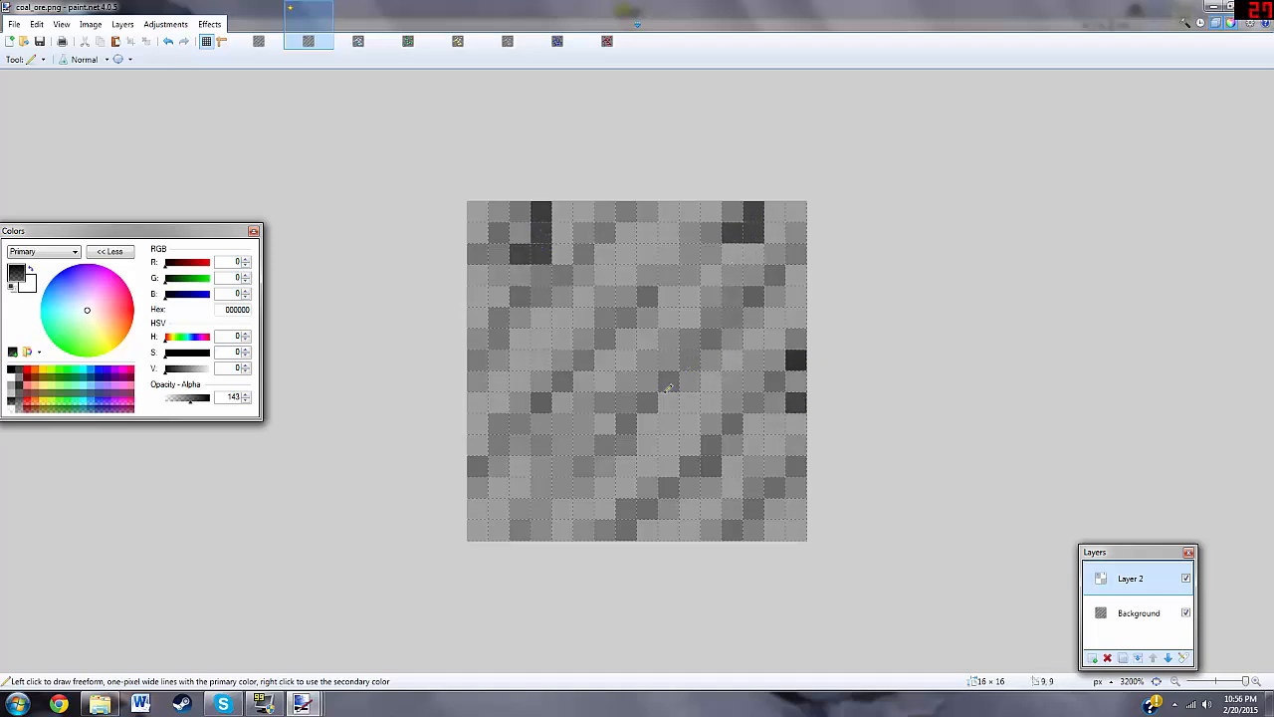
left_click(605, 340)
left_click_drag(584, 403, 627, 424)
left_click_drag(690, 317, 732, 360)
left_click_drag(712, 381, 733, 381)
left_click_drag(627, 488, 668, 508)
left_click(499, 339)
left_click_drag(478, 339, 520, 381)
left_click_drag(627, 254, 647, 275)
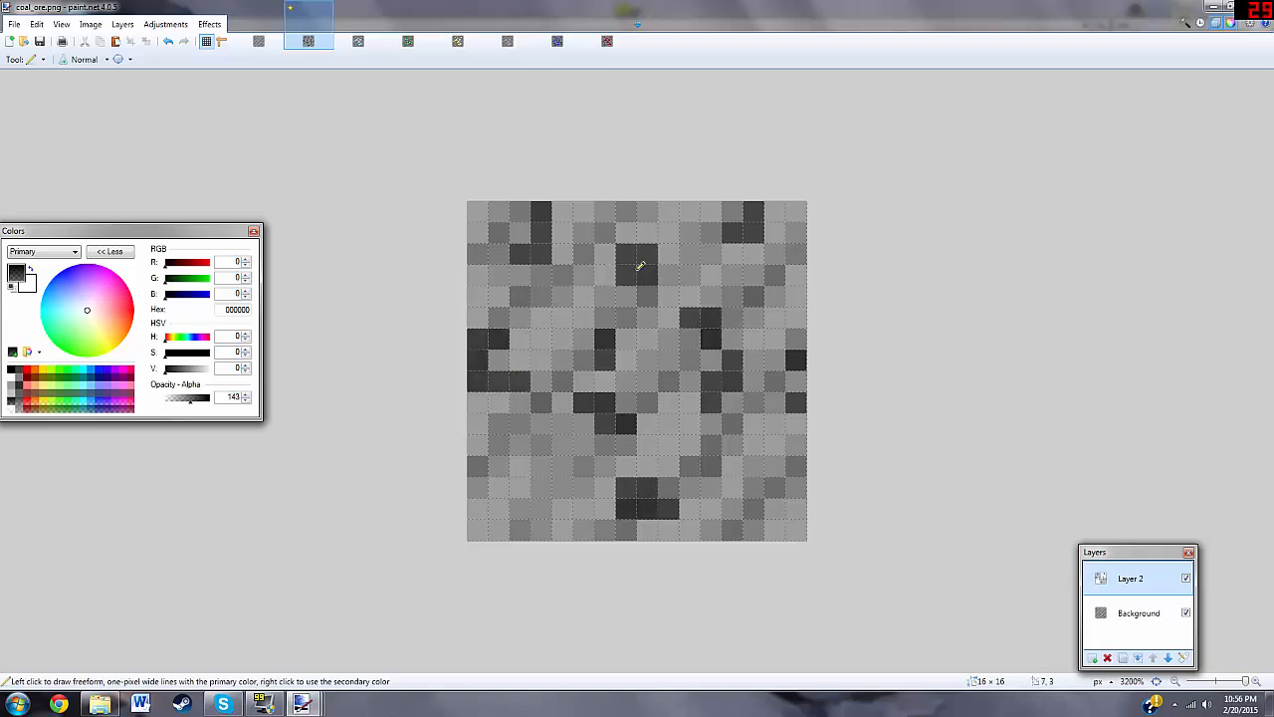
left_click_drag(775, 509, 754, 529)
key("ctrl+z")
left_click_drag(520, 467, 540, 509)
Step: Add a third layer and darken parts of the coal patches with black Pencil strokes at opacity 66
left_click(1093, 658)
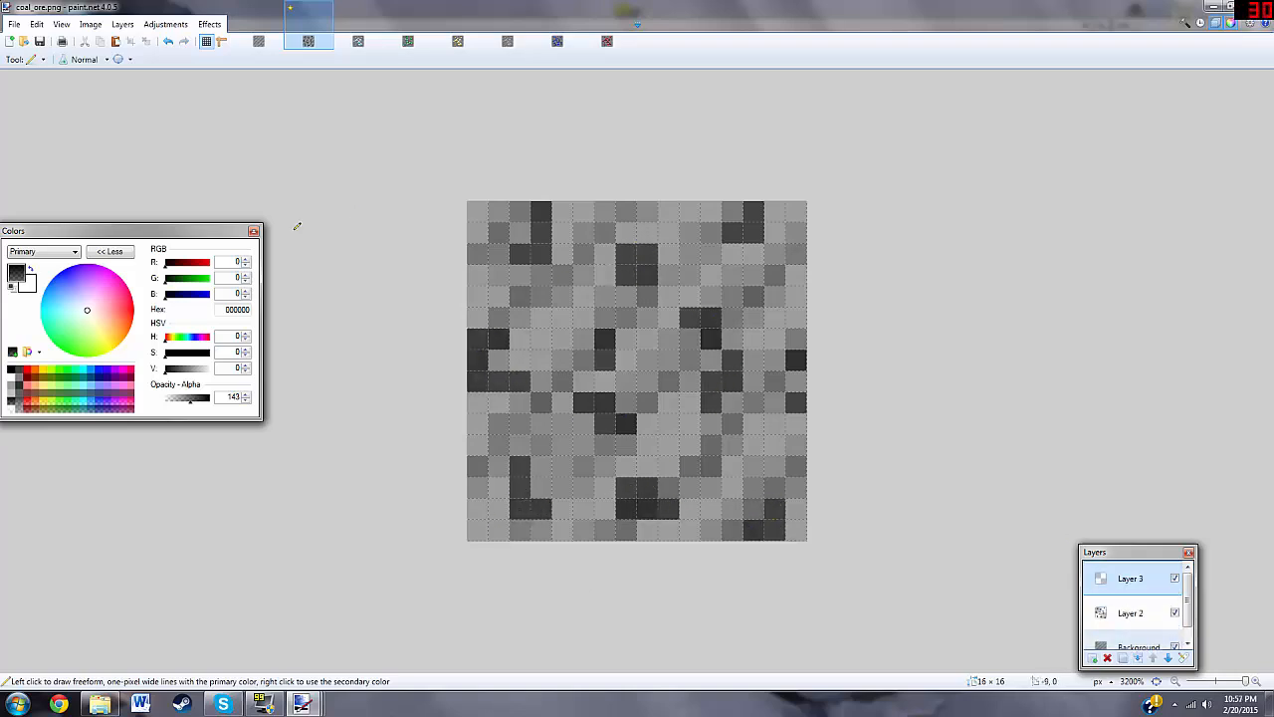
left_click(177, 399)
mouse_move(690, 318)
left_mouse_down()
mouse_move(734, 365)
mouse_move(733, 404)
left_mouse_up()
mouse_move(644, 271)
left_mouse_down()
mouse_move(628, 256)
mouse_move(647, 275)
left_mouse_up()
mouse_move(540, 211)
left_mouse_down()
mouse_move(540, 253)
mouse_move(520, 253)
left_mouse_up()
left_click_drag(737, 232, 754, 232)
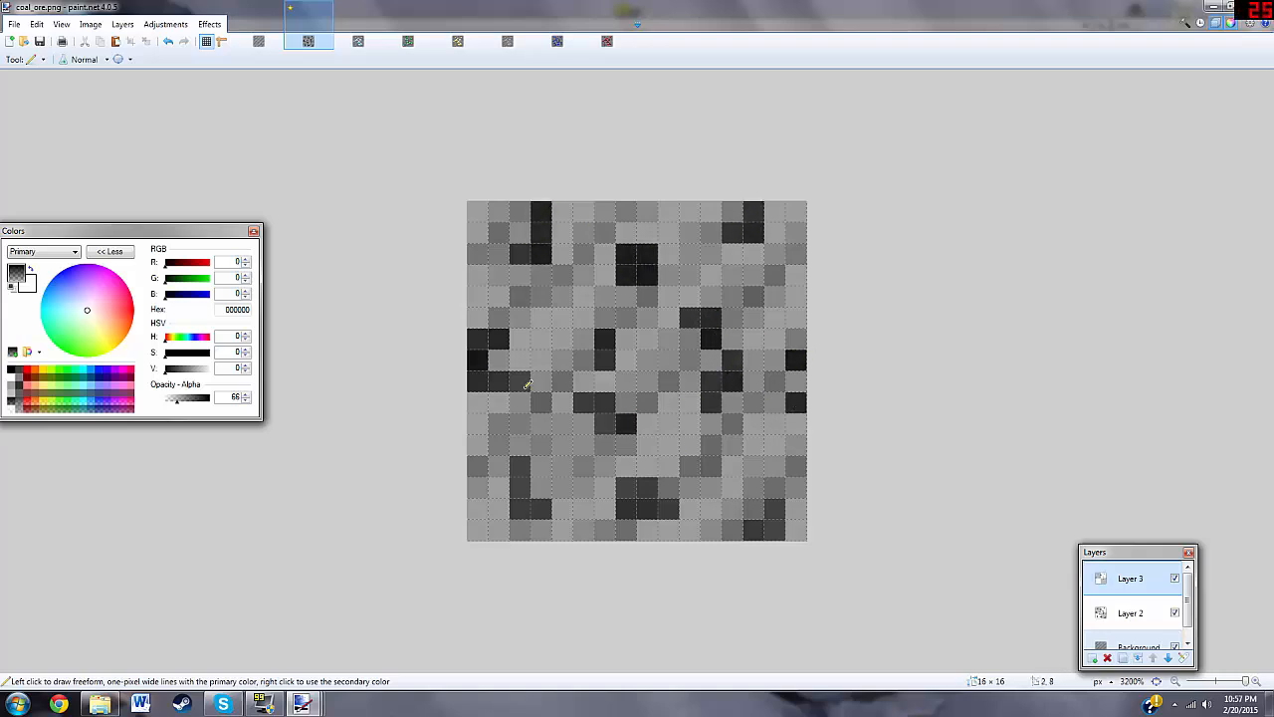
left_click_drag(520, 463, 514, 512)
mouse_move(625, 488)
left_mouse_down()
mouse_move(668, 488)
mouse_move(668, 509)
left_mouse_up()
left_click_drag(754, 509, 775, 504)
left_click_drag(690, 466, 728, 441)
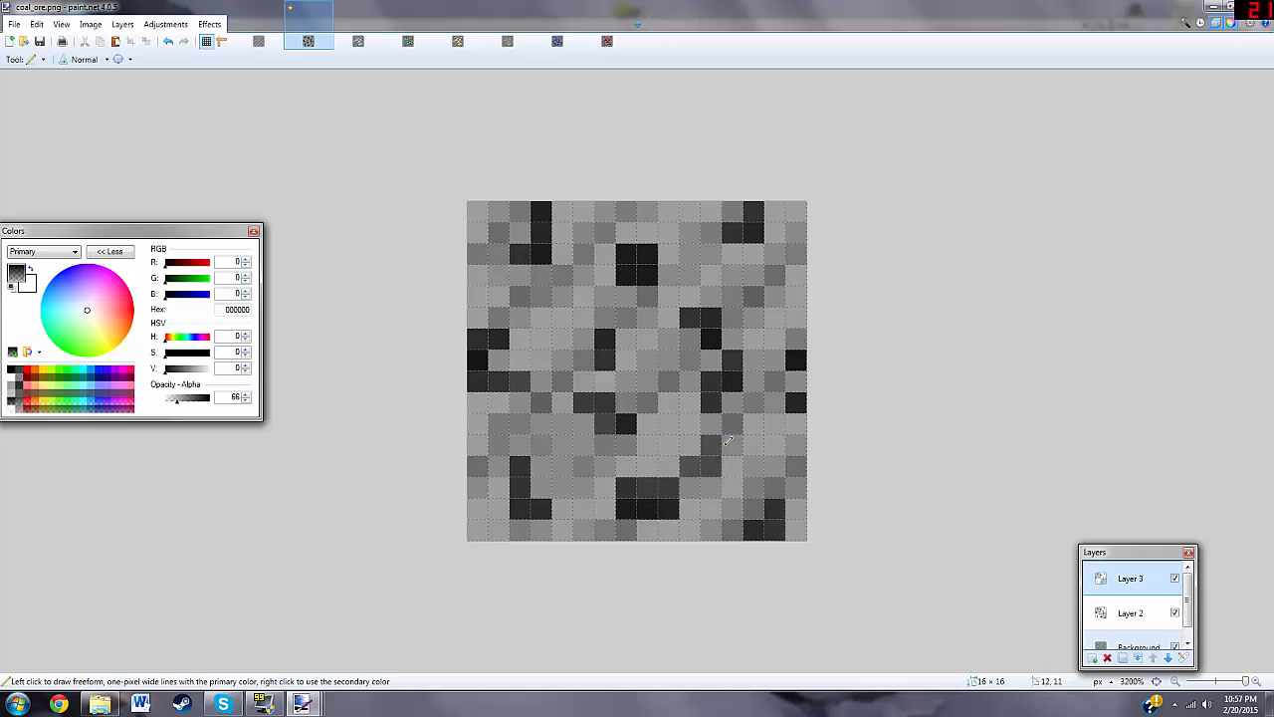
Step: Flatten the image and move a 3 × 1 pixel strip of plain stone over the lower-middle coal patch
left_click(36, 58)
left_click(45, 82)
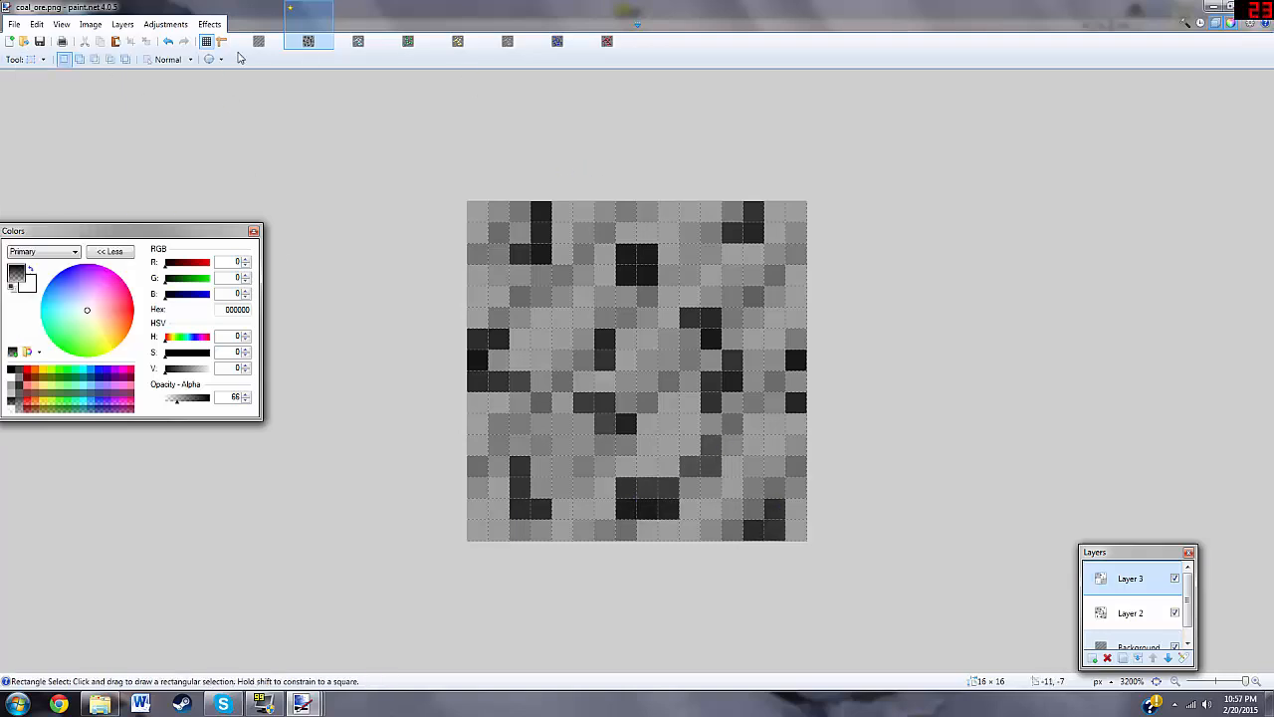
left_click(258, 41)
left_click(307, 41)
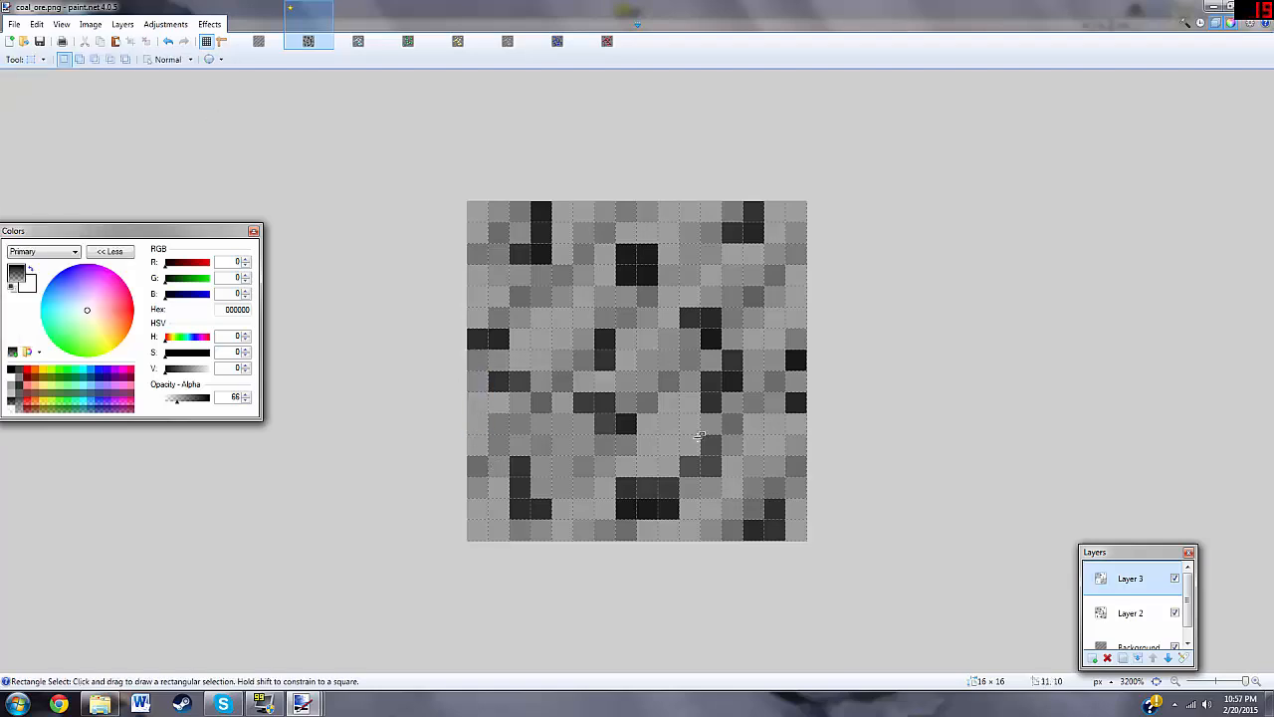
left_click_drag(682, 480, 738, 495)
key("m")
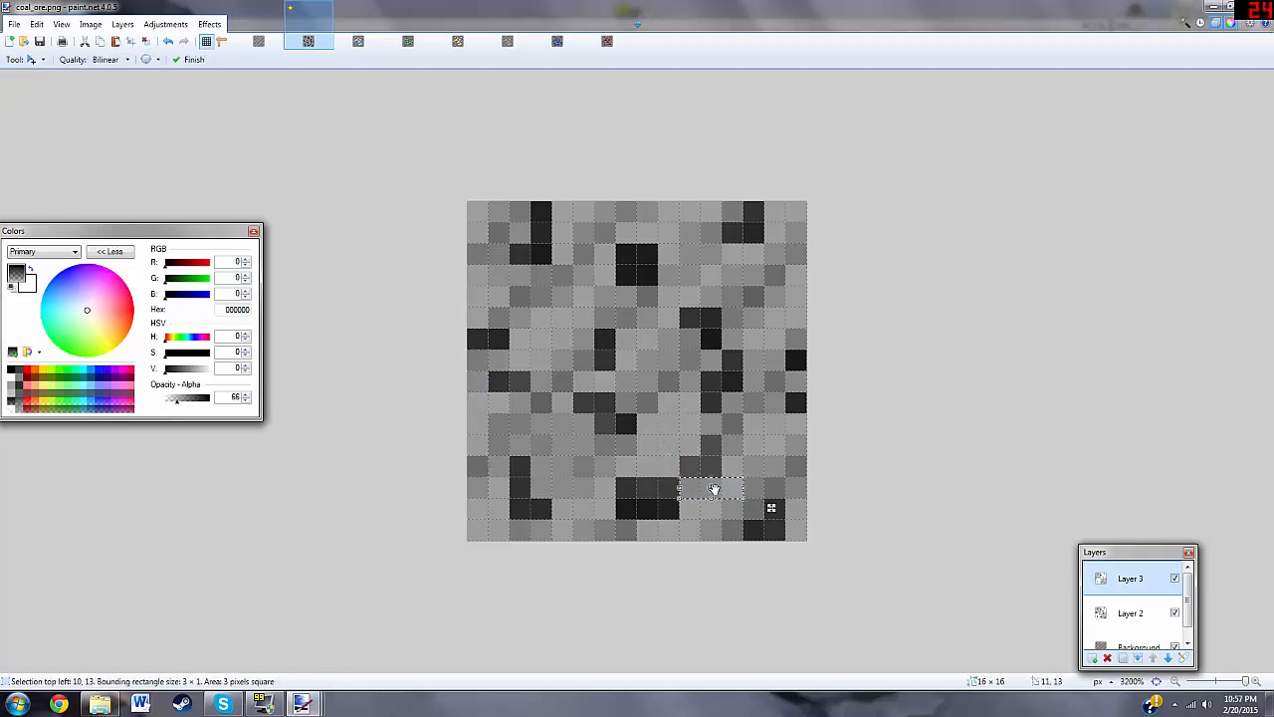
key("ctrl+shift+f")
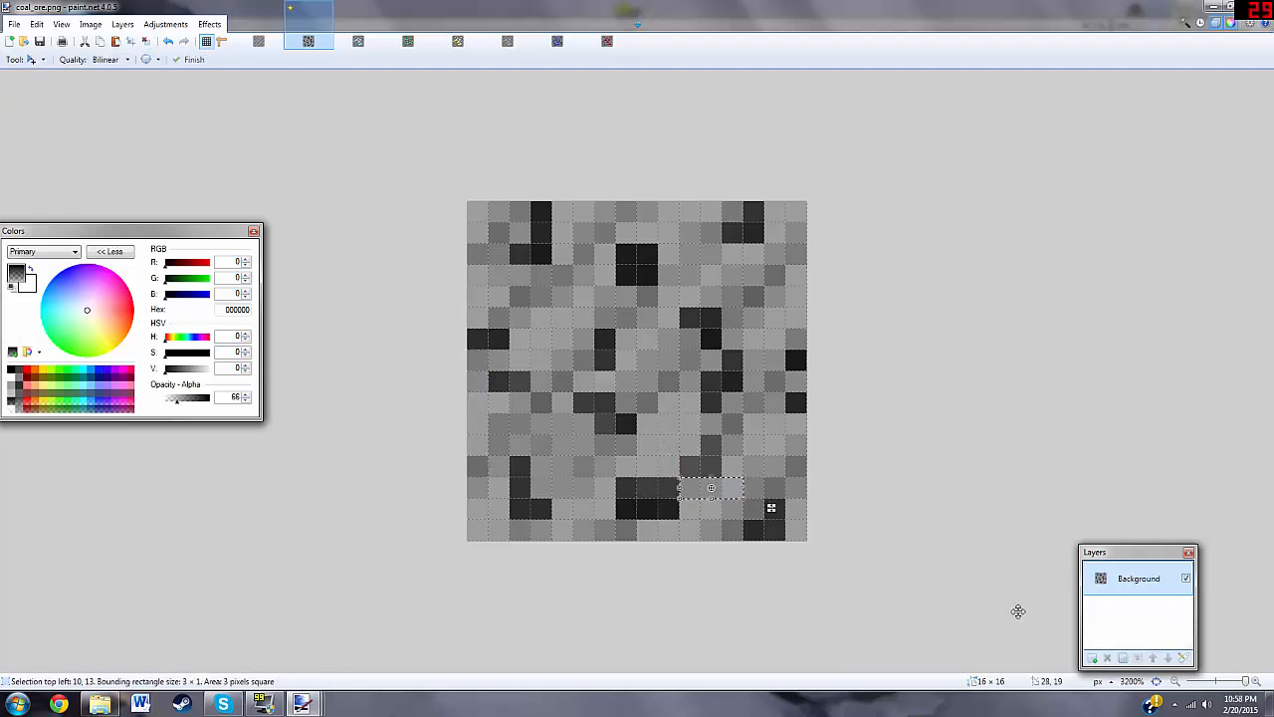
left_click_drag(680, 488, 635, 488)
key("s")
Step: Sample the stone grey 8C8C8C and pencil it over single coal pixels to break up the patches
left_click(37, 60)
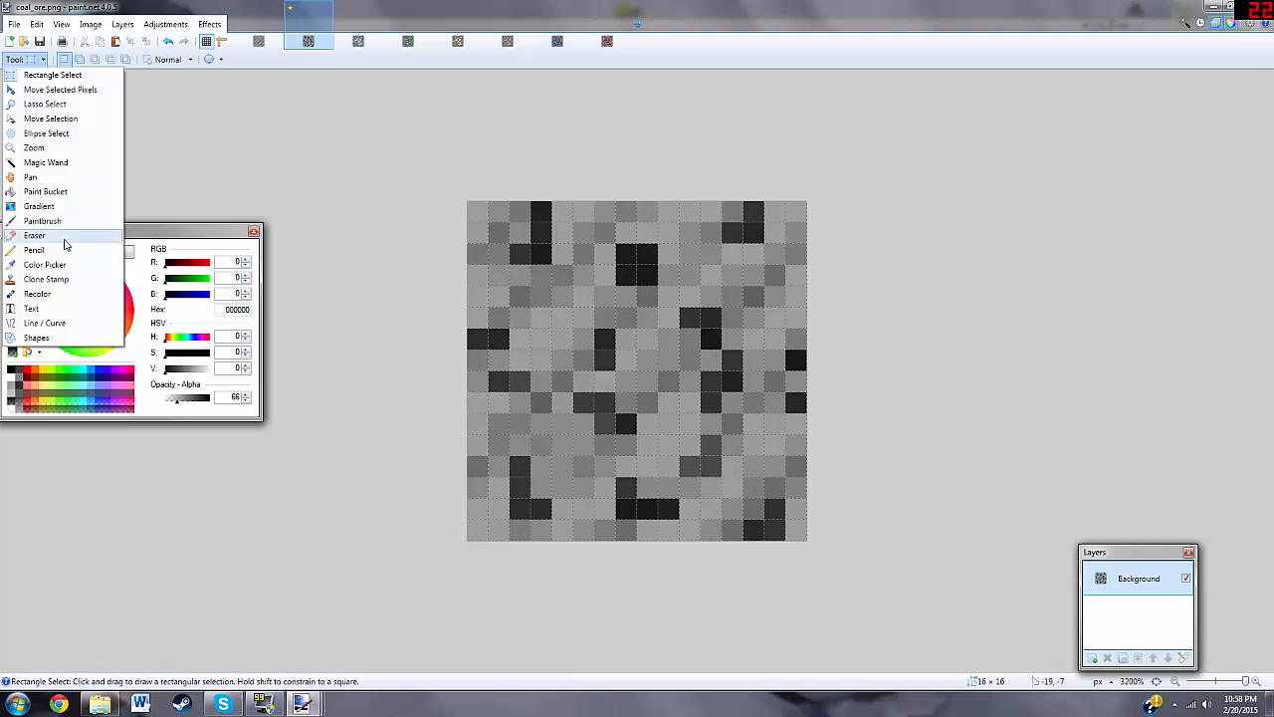
left_click(44, 265)
left_click(595, 219)
left_click(40, 59)
left_click(34, 250)
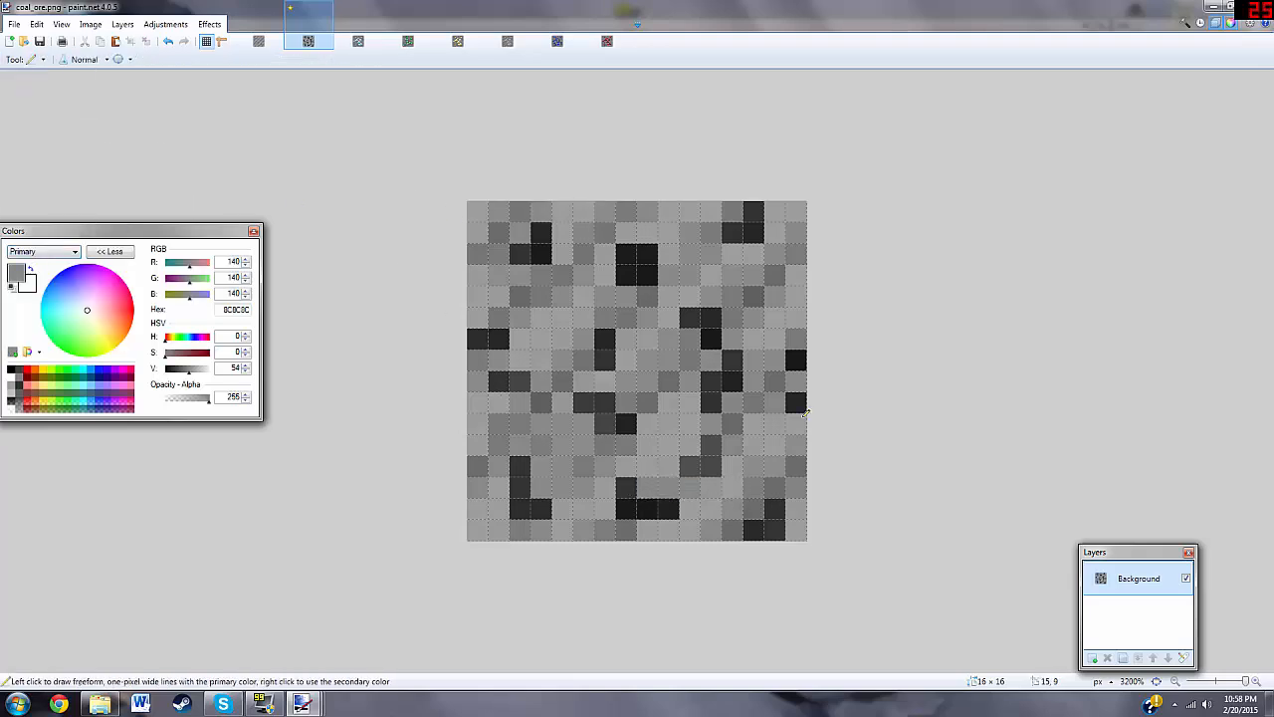
left_click(732, 382)
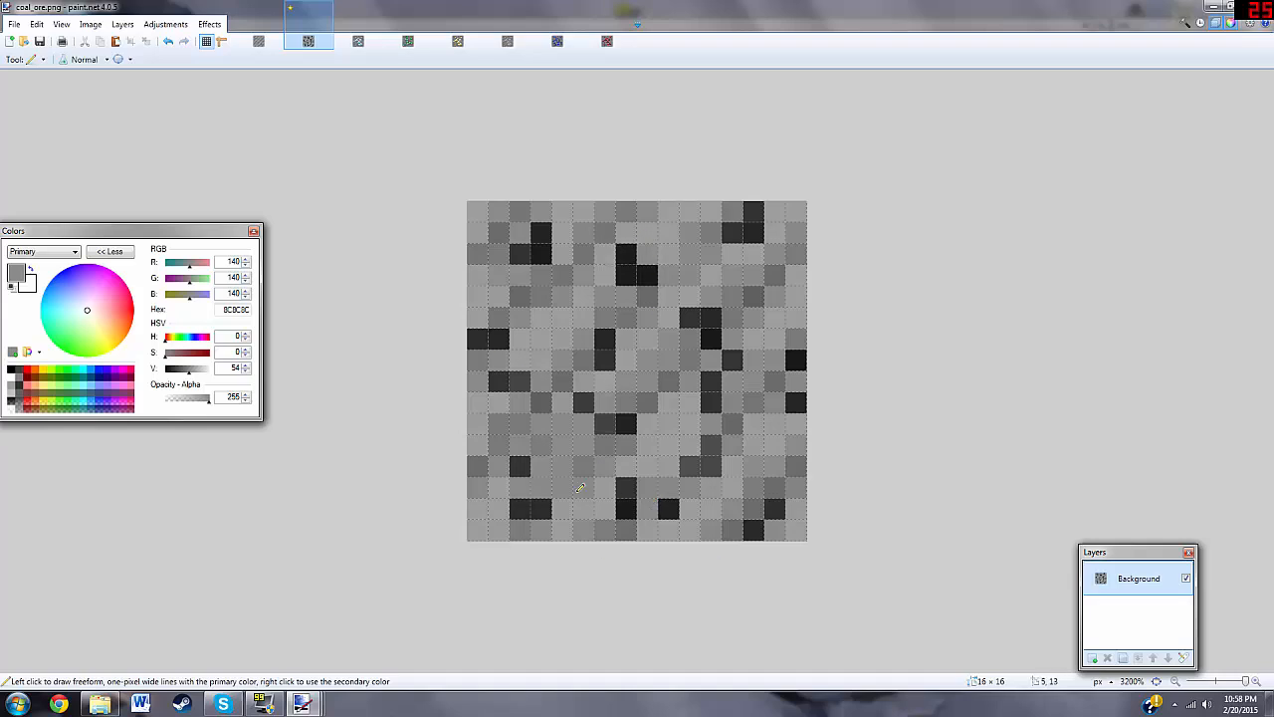
Step: Add a new layer and set up the Pencil with dark grey 383838 at opacity 70
left_click(30, 59)
left_click(30, 71)
key("ctrl+shift+n")
left_click(183, 369)
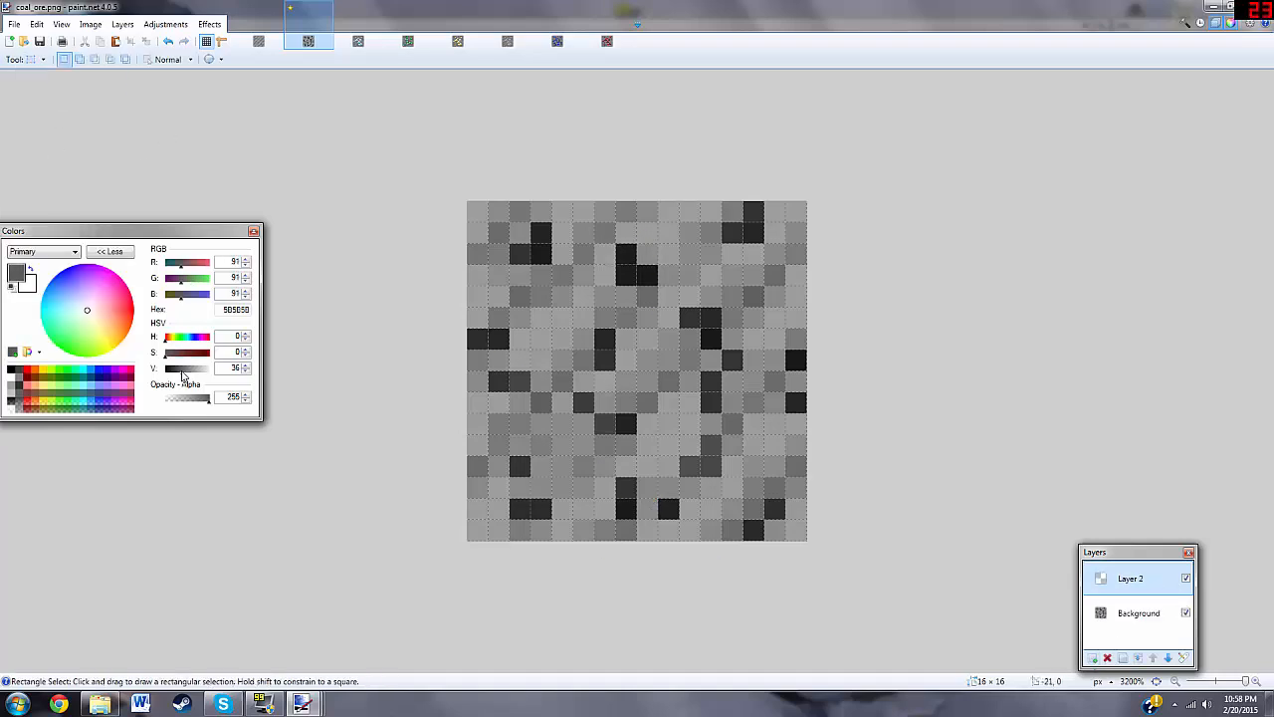
left_click_drag(182, 375, 175, 371)
left_click(30, 59)
left_click(40, 252)
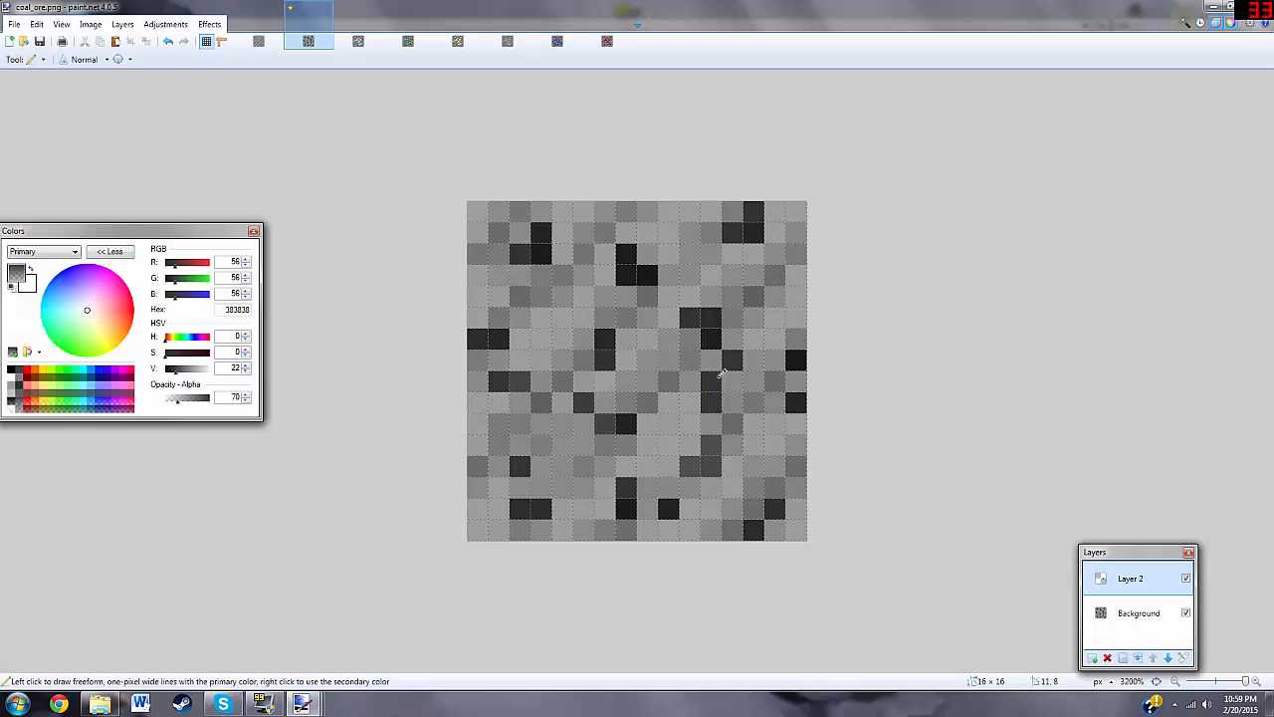
Step: Set the Pencil colour to near-black 111111 and darken the coal pixels across the texture on Layer 2
left_click_drag(204, 370, 170, 374)
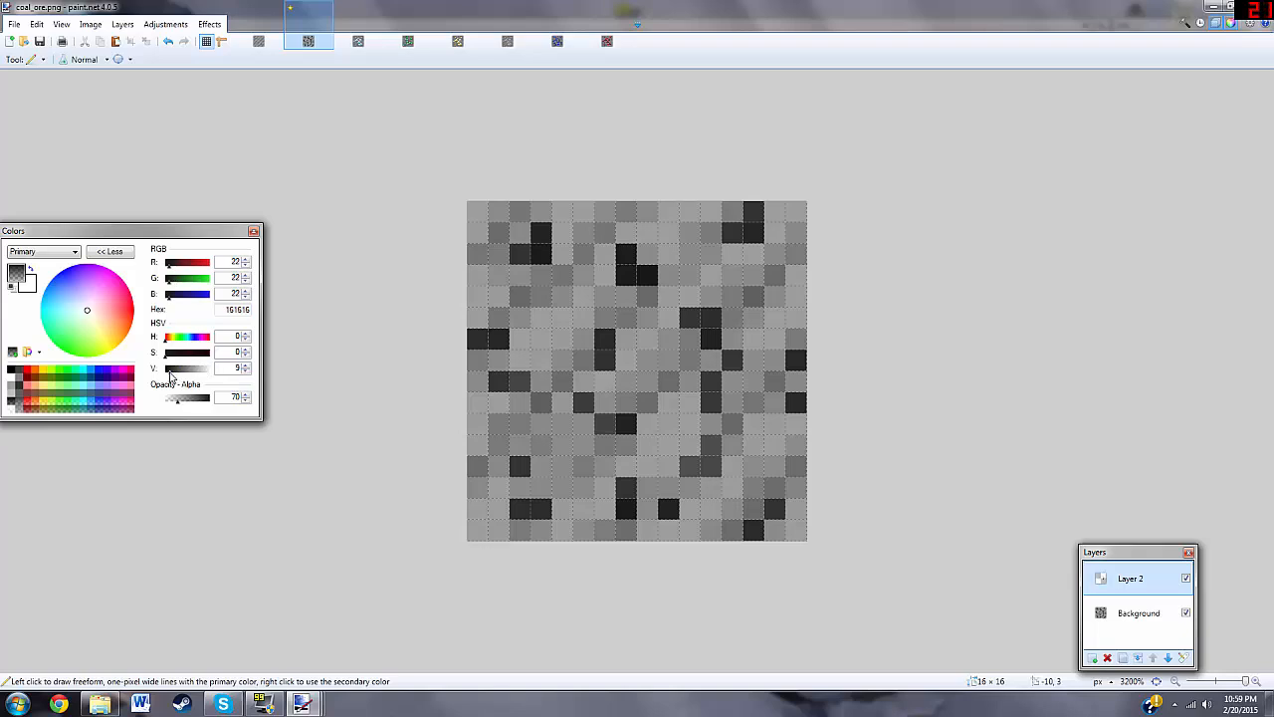
left_click(585, 340)
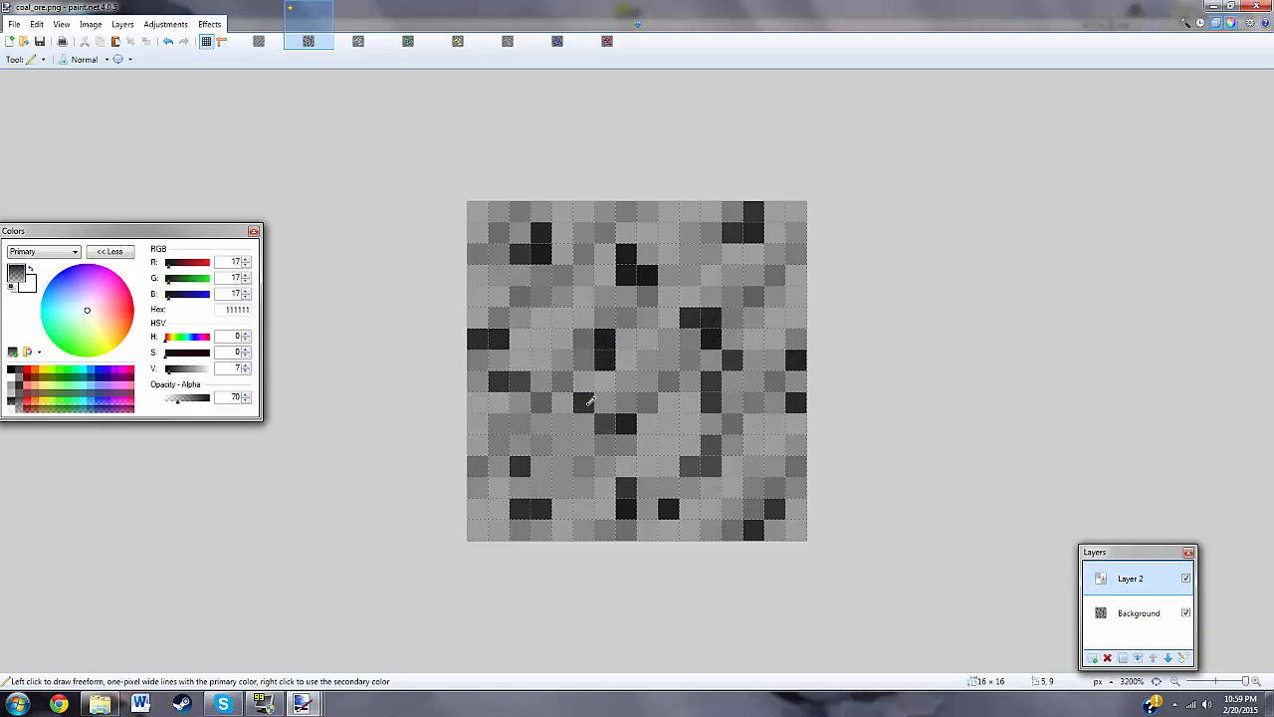
left_click_drag(590, 400, 627, 424)
left_click_drag(520, 381, 490, 375)
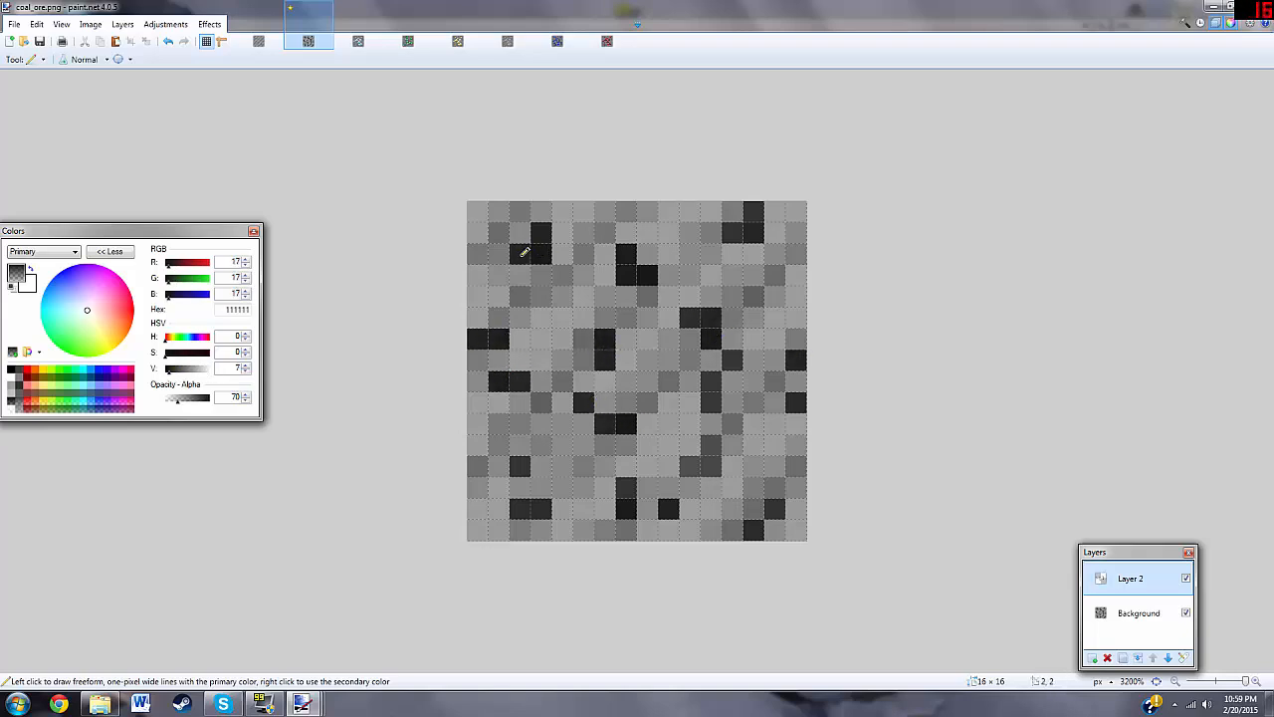
left_click(626, 252)
left_click(733, 358)
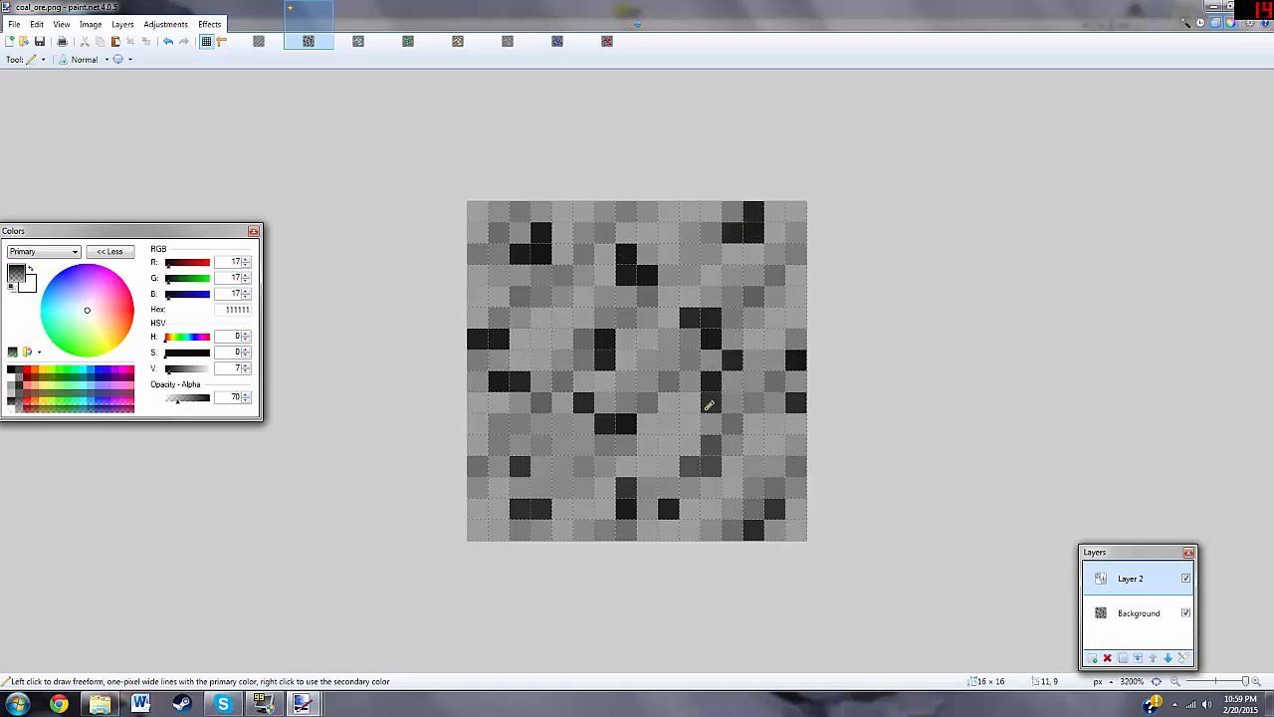
left_click(711, 443)
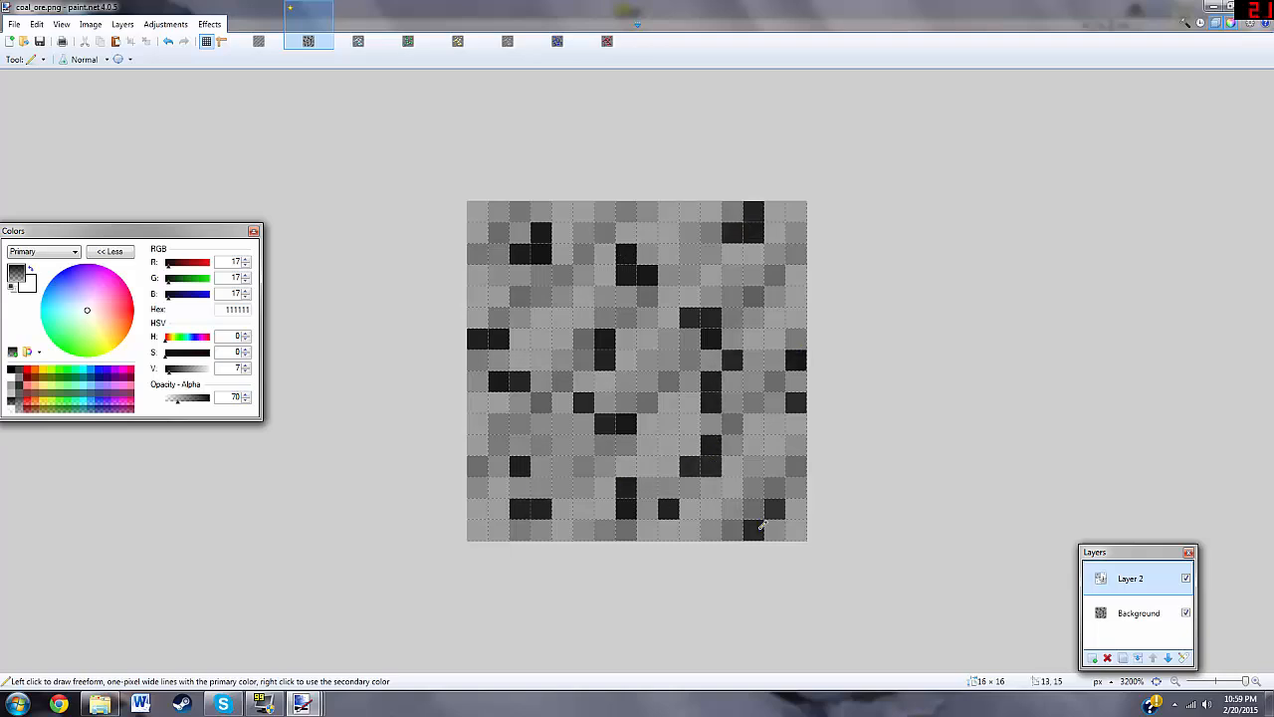
left_click(775, 508)
Step: Copy the entire 16 × 16 coal patch layer and paste it onto a new layer
key("s")
key("ctrl+a")
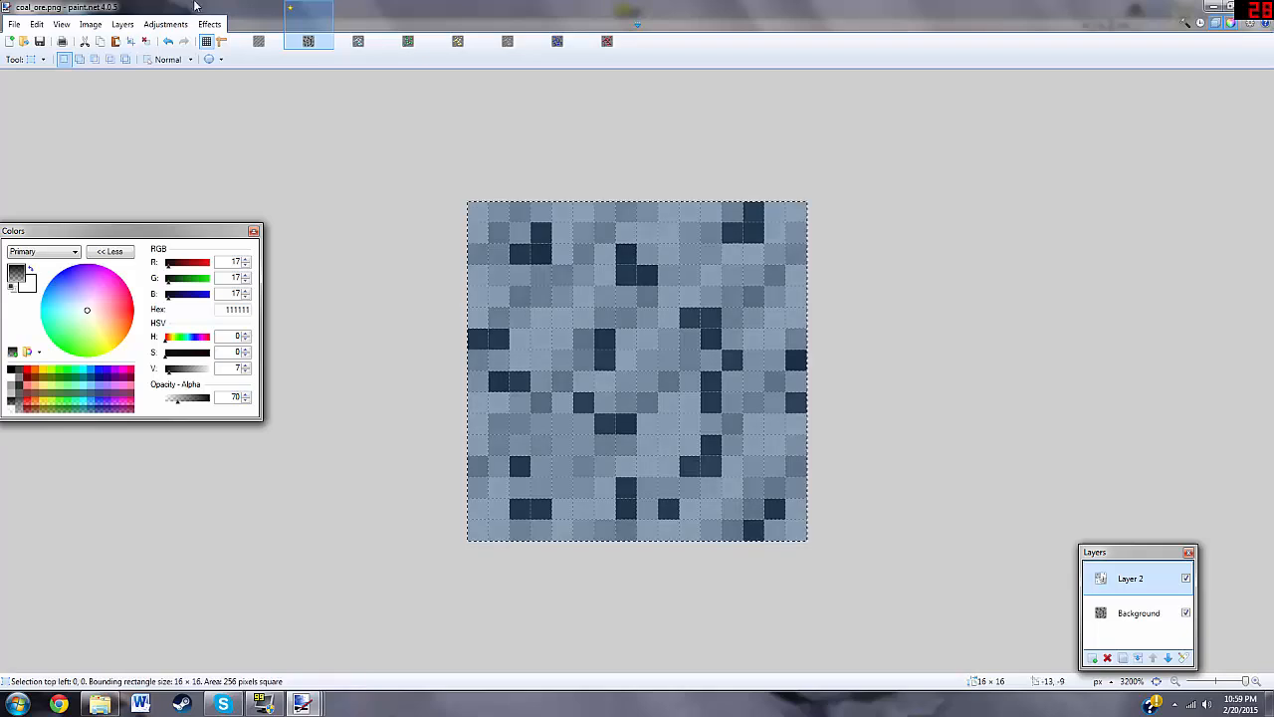
left_click(1092, 658)
key("ctrl+v")
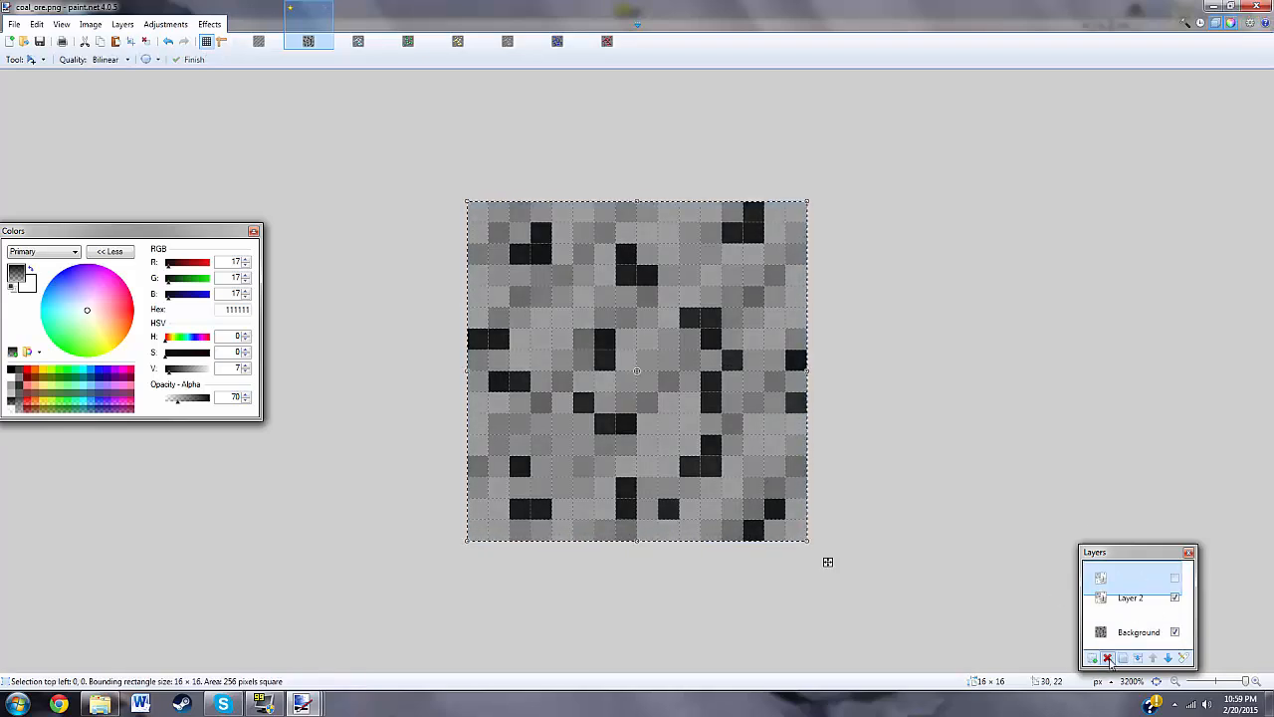
Step: Try offsetting the pasted copy one pixel right and down with a lowered layer opacity
left_click_drag(575, 259, 600, 292)
left_click(1185, 660)
left_click_drag(718, 375, 674, 376)
left_click(641, 402)
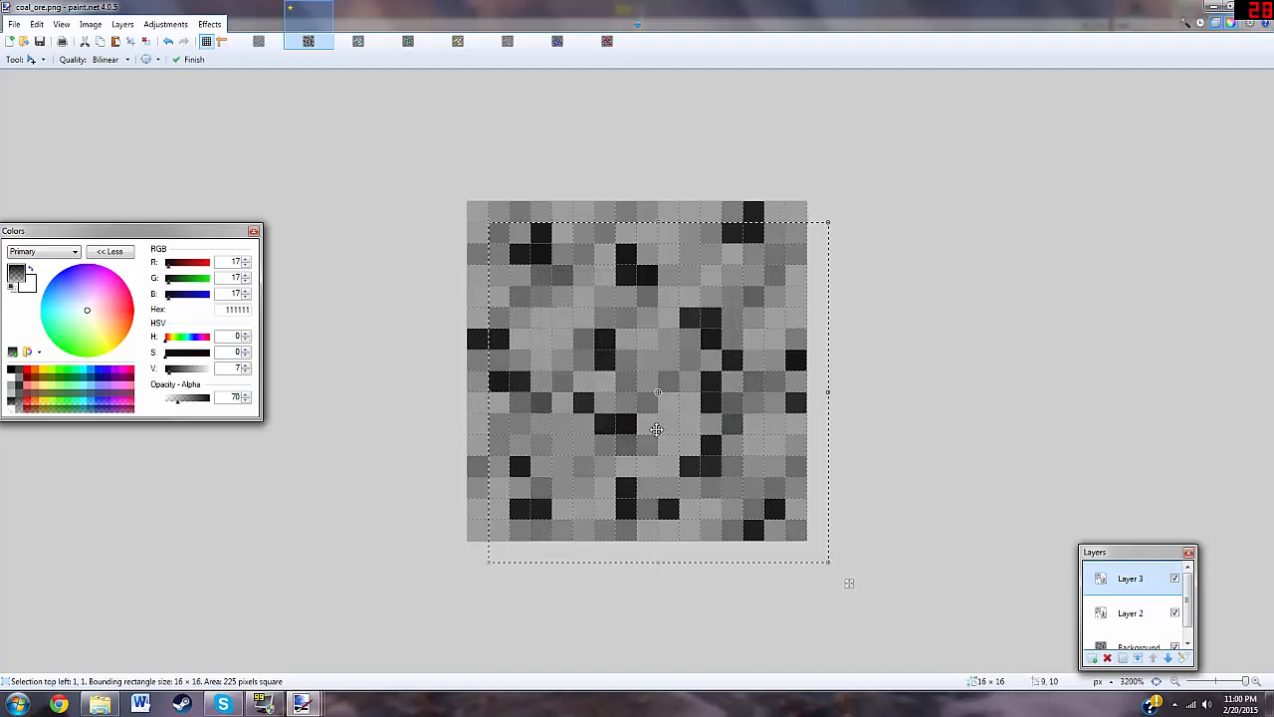
key("ctrl+z")
key("ctrl+z")
Step: Paste the coal patches onto two new layers, one shifted a pixel left and up, the other a pixel left and down
left_click(37, 61)
left_click(62, 78)
left_click(1093, 659)
key("ctrl+v")
key("Left")
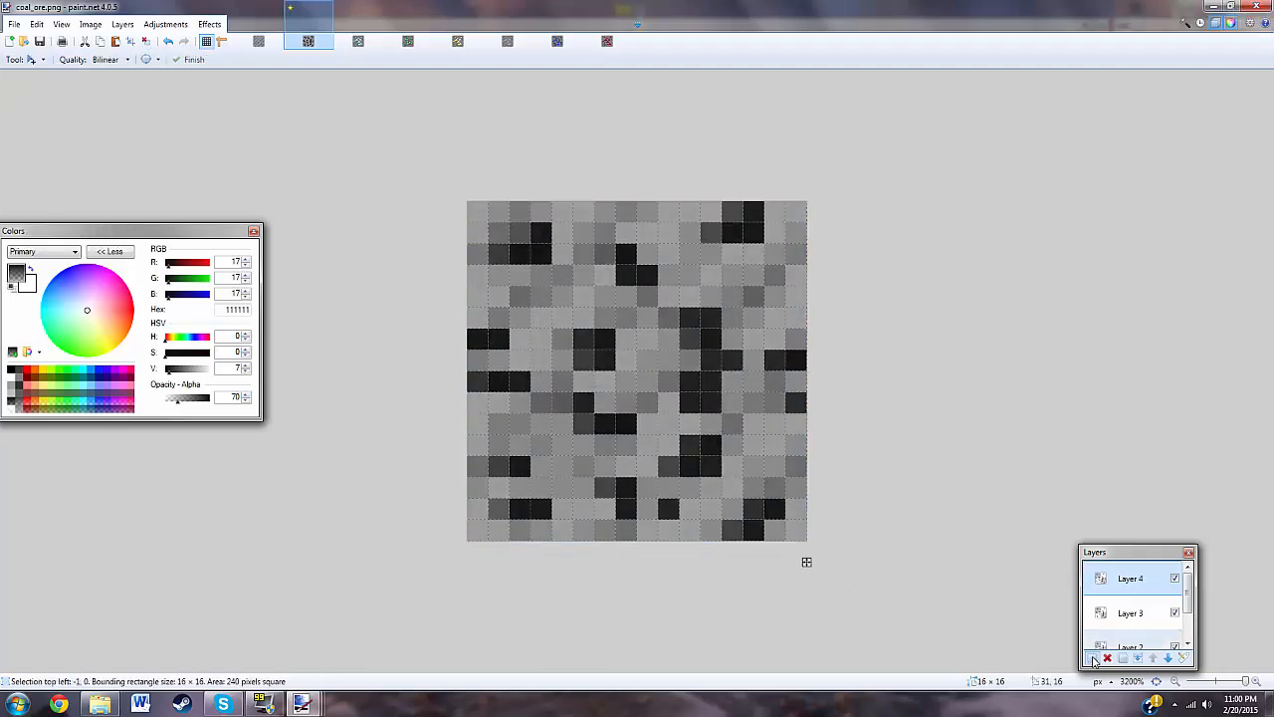
key("Up")
left_click(1094, 659)
key("ctrl+v")
key("Left")
key("Down")
Step: Paste the coal patches onto two more layers, one shifted a pixel right and up, the other a pixel right and down
left_click(1093, 659)
key("ctrl+v")
key("Right")
key("Up")
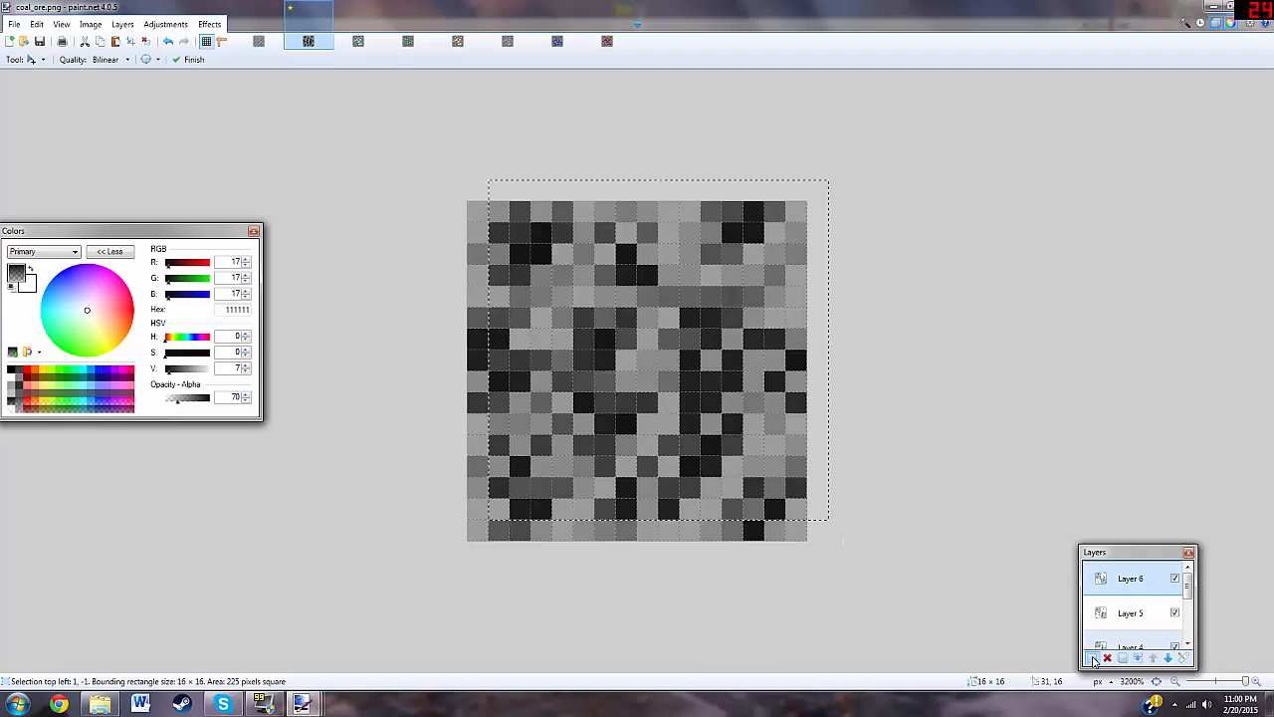
left_click(1093, 659)
key("ctrl+v")
key("Right")
key("Down")
Step: Paste the coal patches onto three more layers, shifted one pixel left, one pixel up and one pixel right respectively
left_click(1093, 659)
key("ctrl+v")
key("Left")
left_click(1094, 659)
key("ctrl+v")
key("Up")
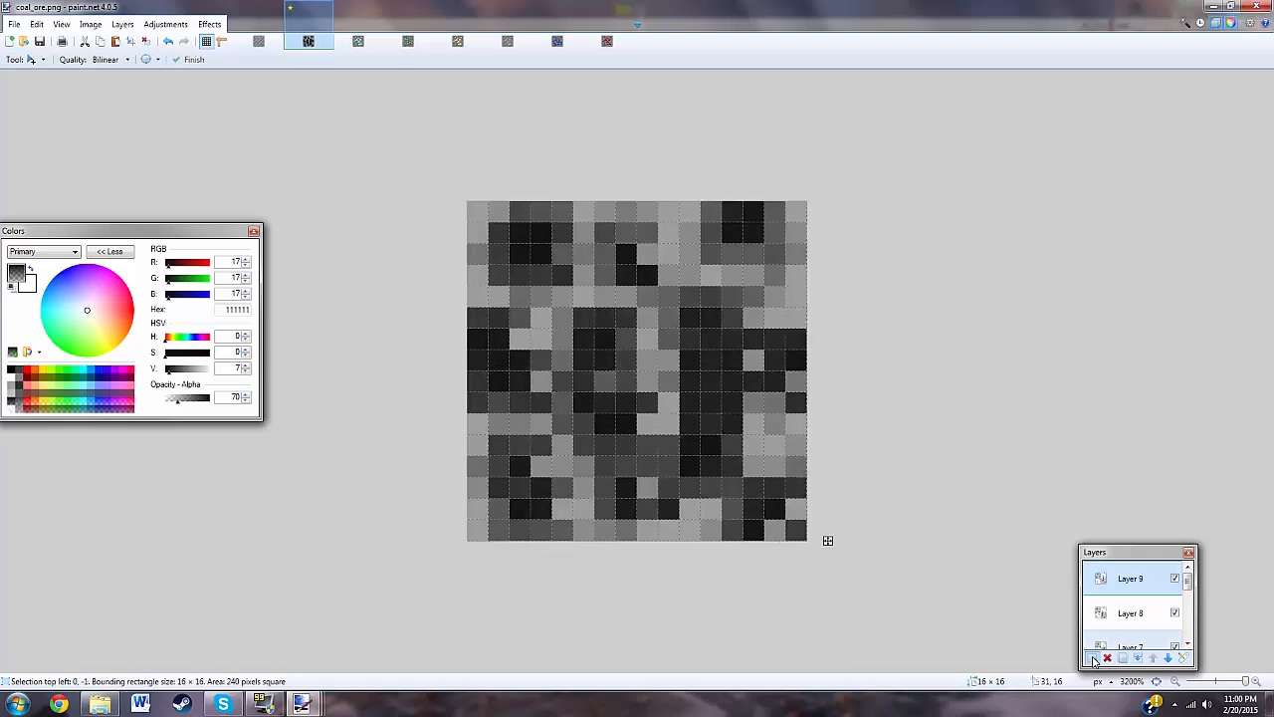
left_click(1093, 659)
key("ctrl+v")
key("Right")
Step: Merge all the shifted patch copies down into Layer 3
left_click(1138, 660)
left_click(1138, 660)
left_click(1138, 660)
left_click(1138, 660)
left_click(1138, 660)
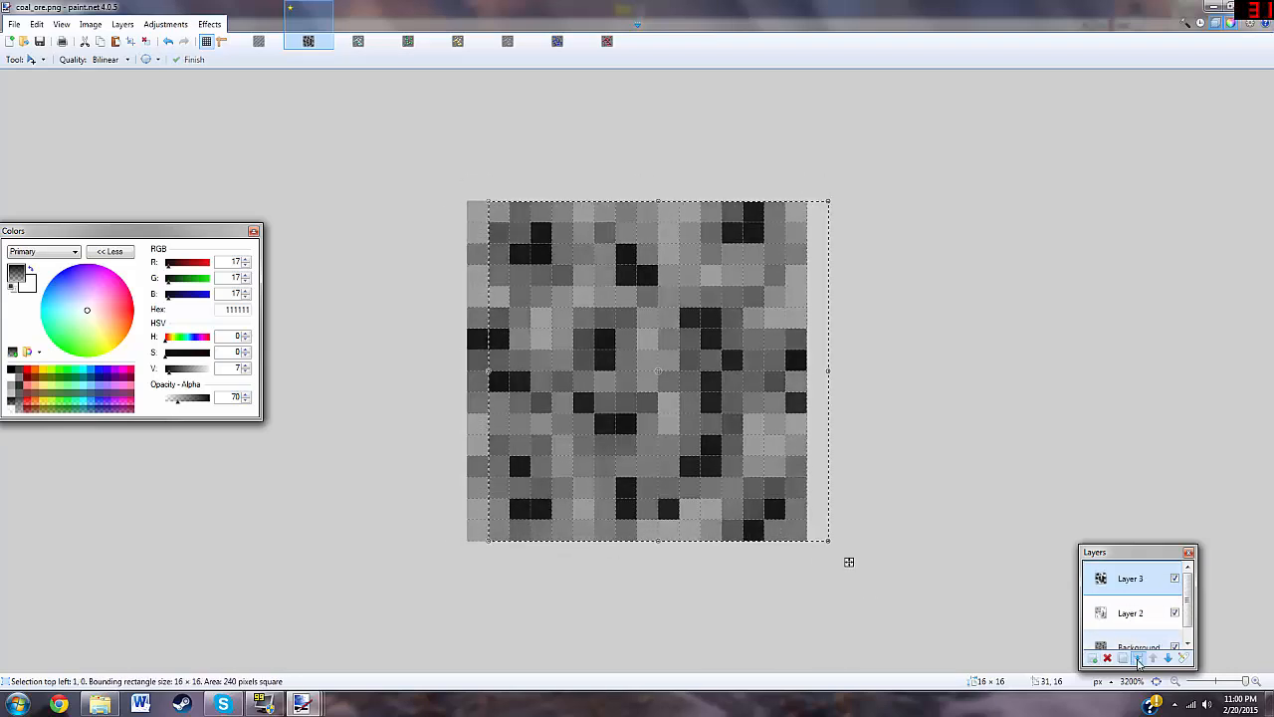
left_click(1138, 660)
left_click(1138, 660)
Step: Set the opacity of Layer 3 to 81 and drop the selection with the Rectangle Select tool
left_click(209, 24)
left_click(1184, 658)
left_click_drag(718, 375, 652, 385)
left_click_drag(643, 282, 242, 288)
left_click_drag(252, 376, 265, 375)
left_click(238, 405)
left_click(32, 58)
left_click(43, 71)
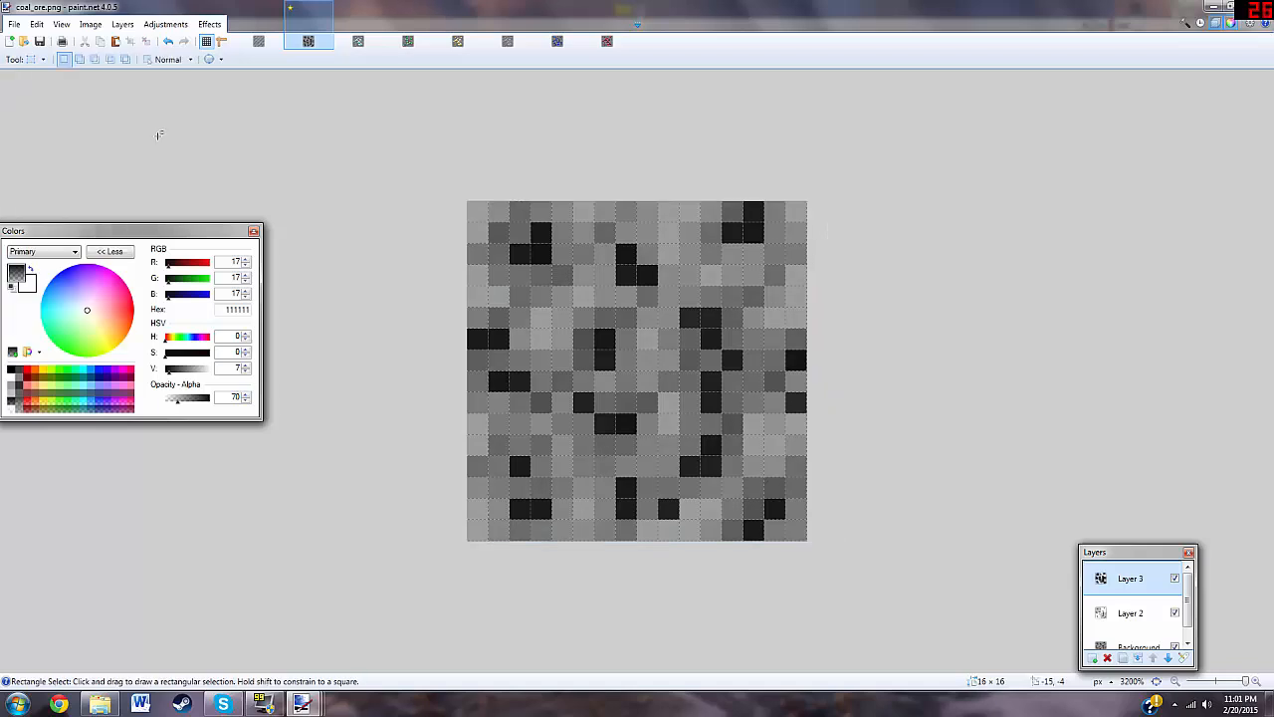
Step: Recheck the opacity of Layer 3 and preview the coal texture without the pixel grid
left_click(165, 24)
left_click(1184, 658)
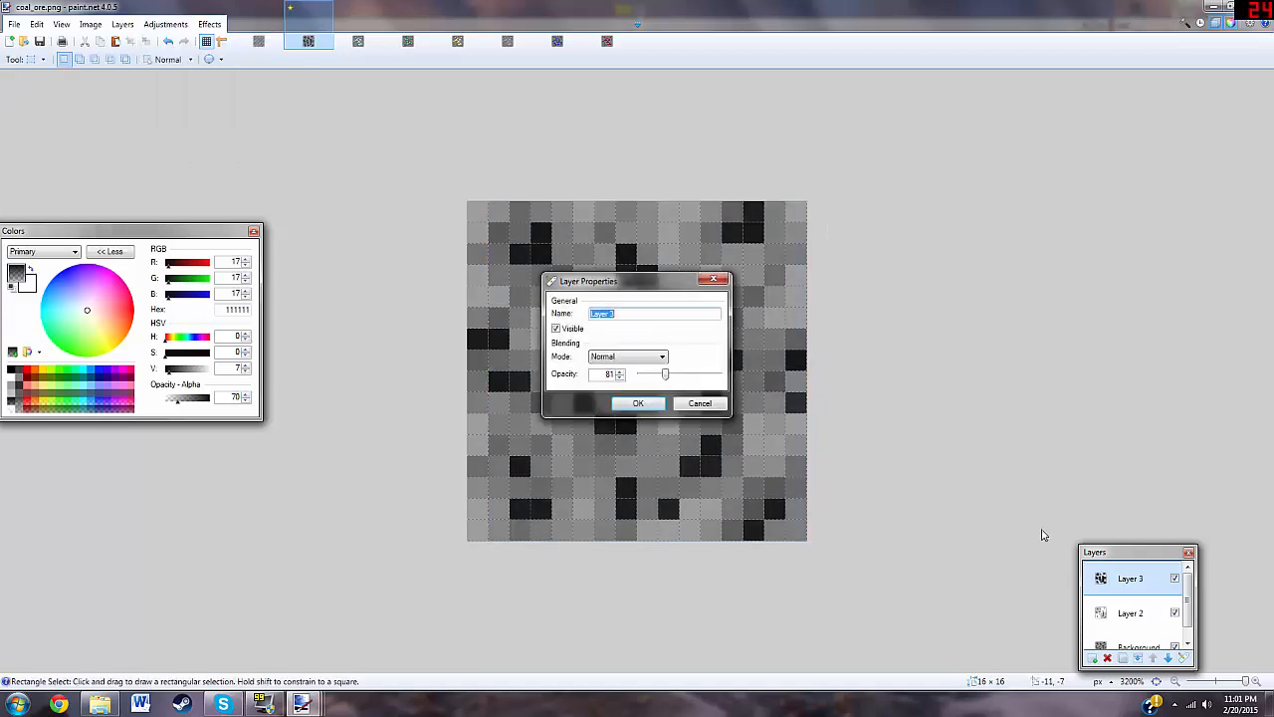
left_click(666, 376)
left_click(641, 402)
left_click(208, 43)
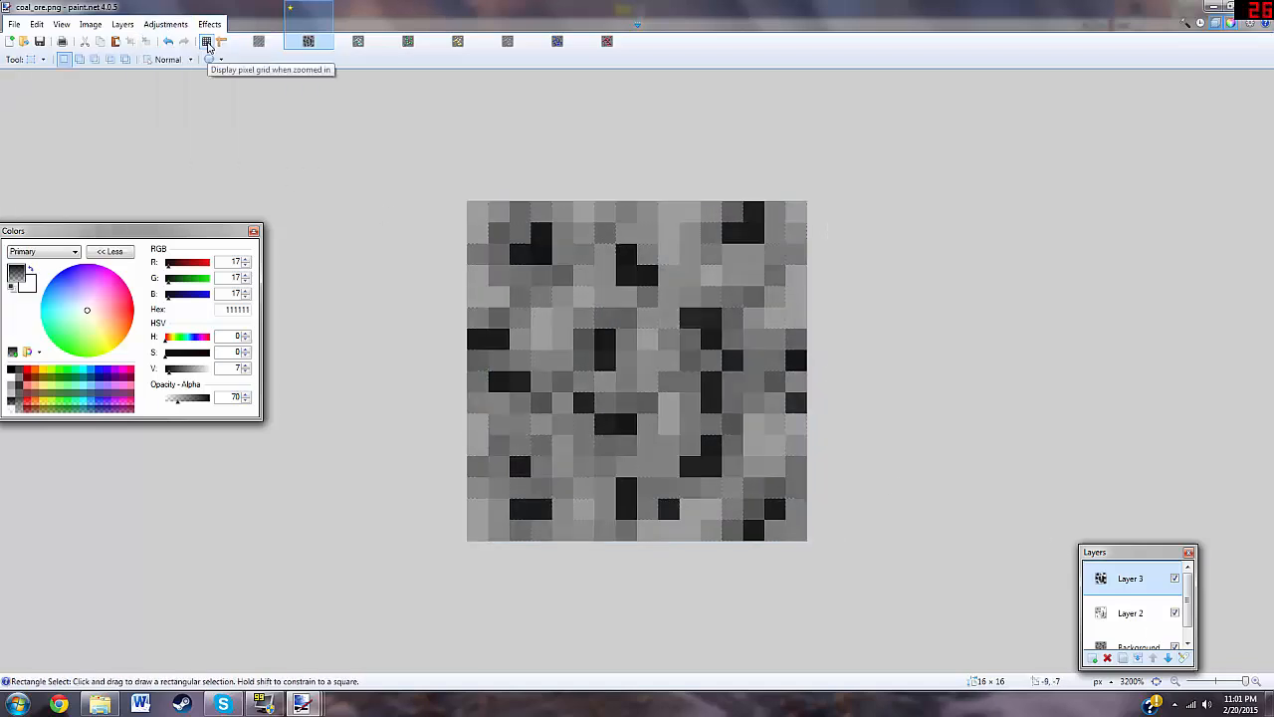
left_click(203, 43)
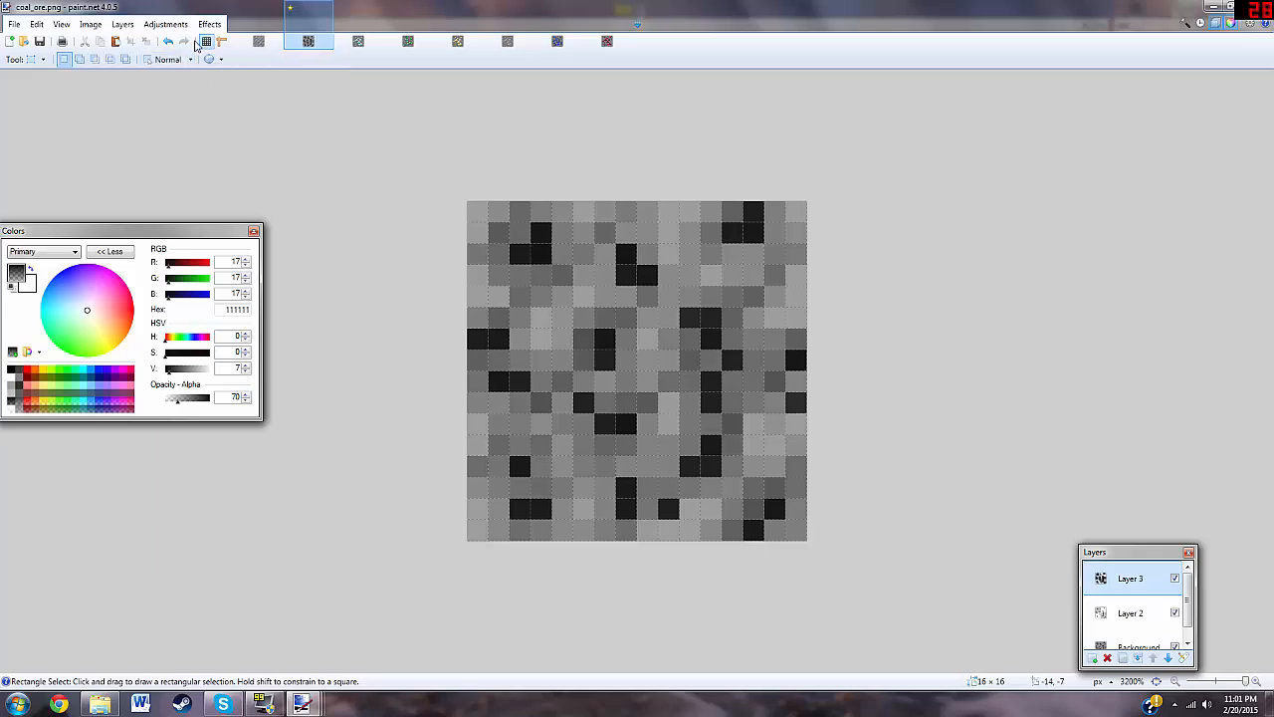
Step: Save the texture as coal_ore in PNG format in the blocks folder, replacing the existing file and flattening the layers
key("ctrl+shift+s")
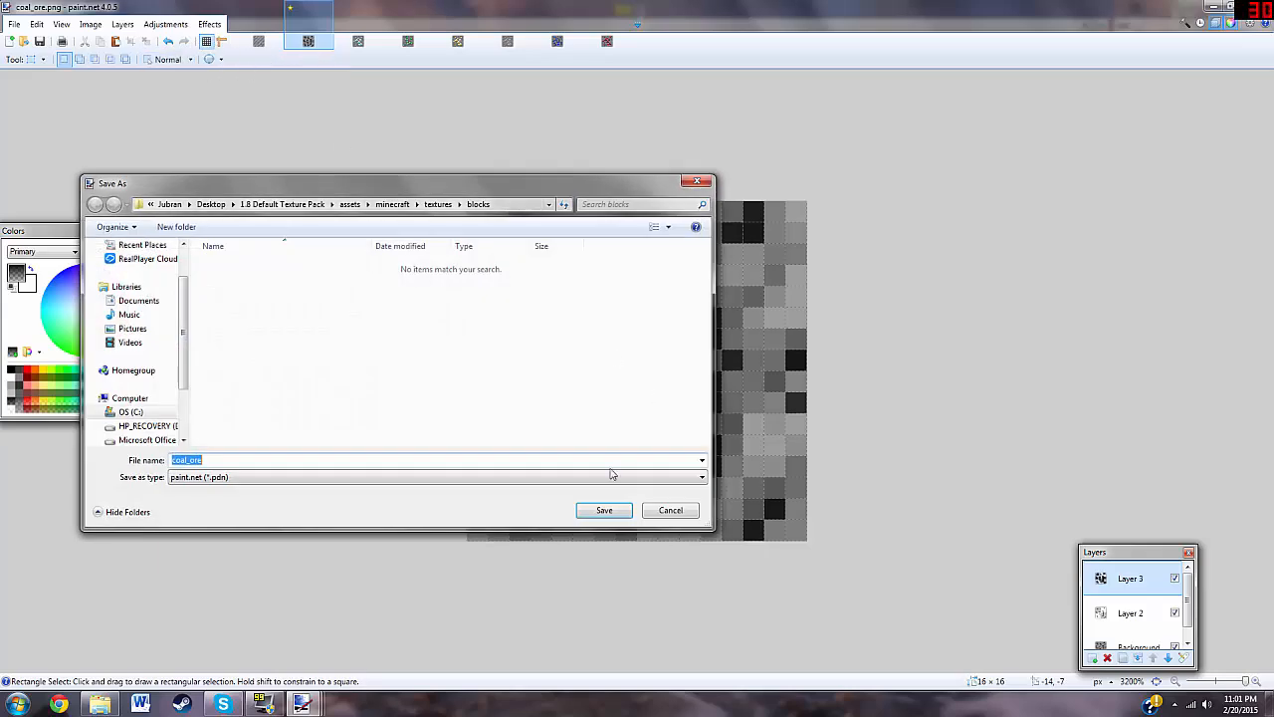
left_click(461, 481)
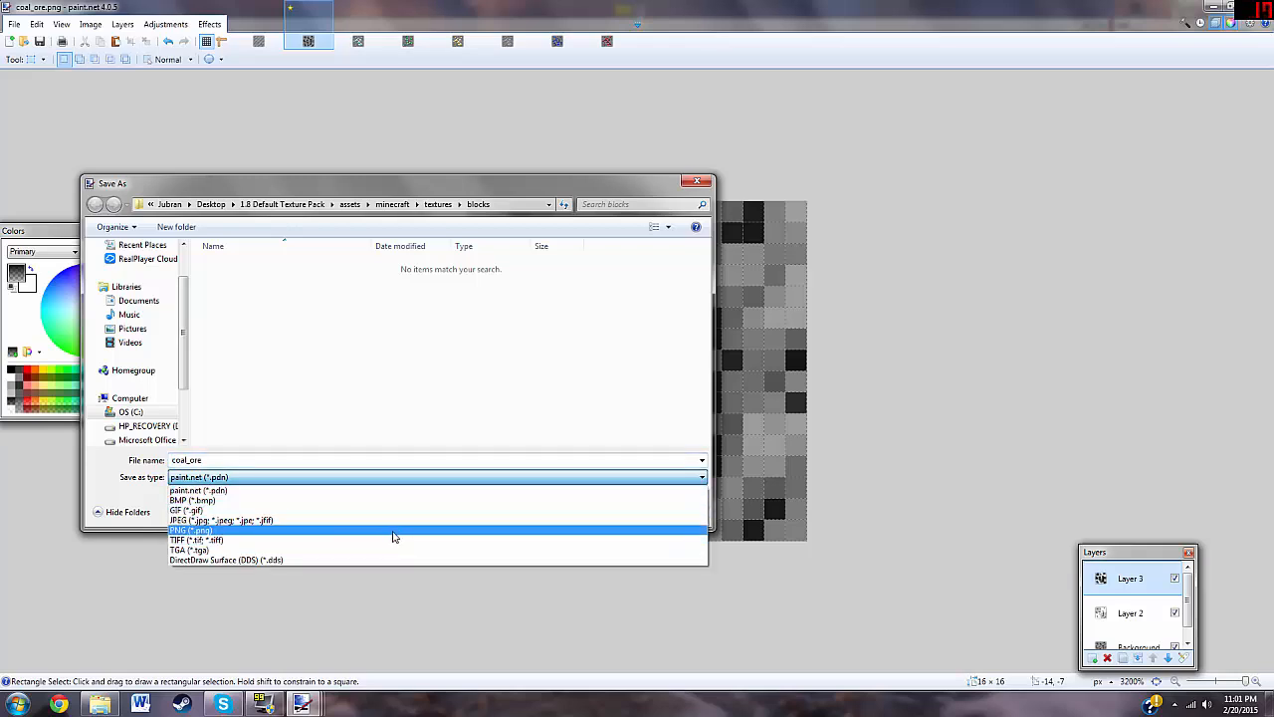
left_click(395, 530)
left_click(591, 509)
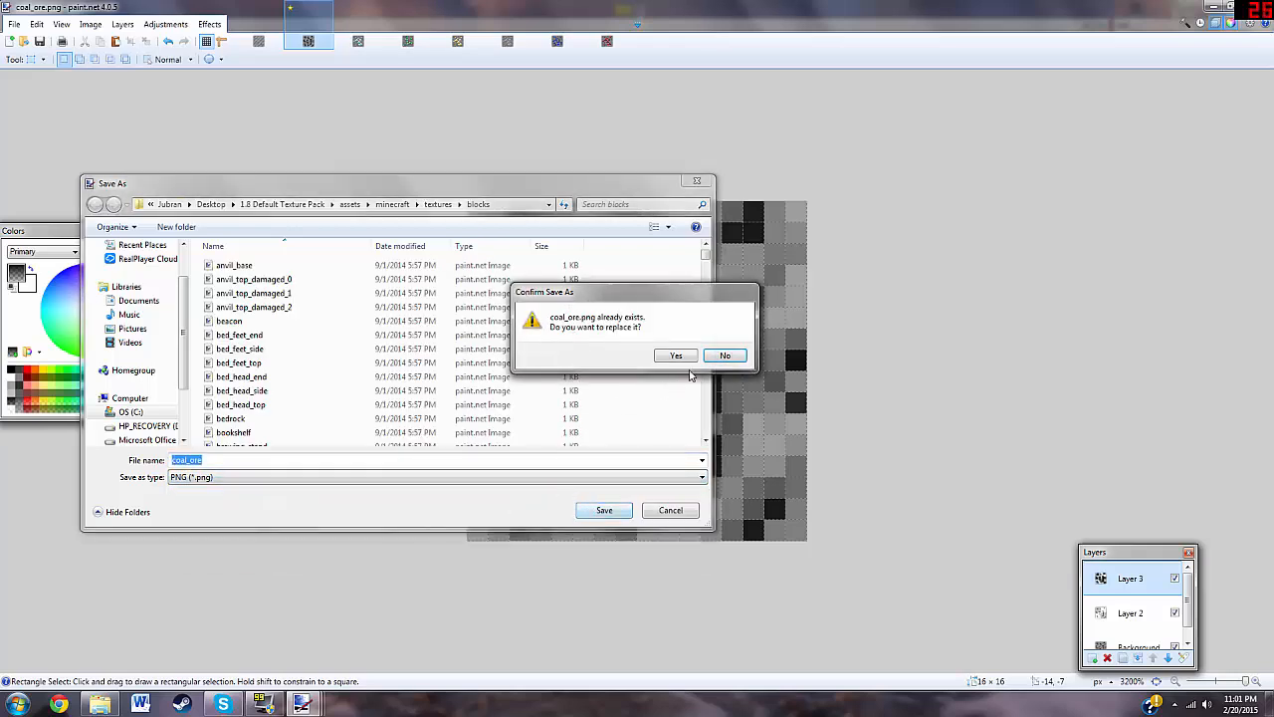
left_click(672, 355)
left_click(747, 463)
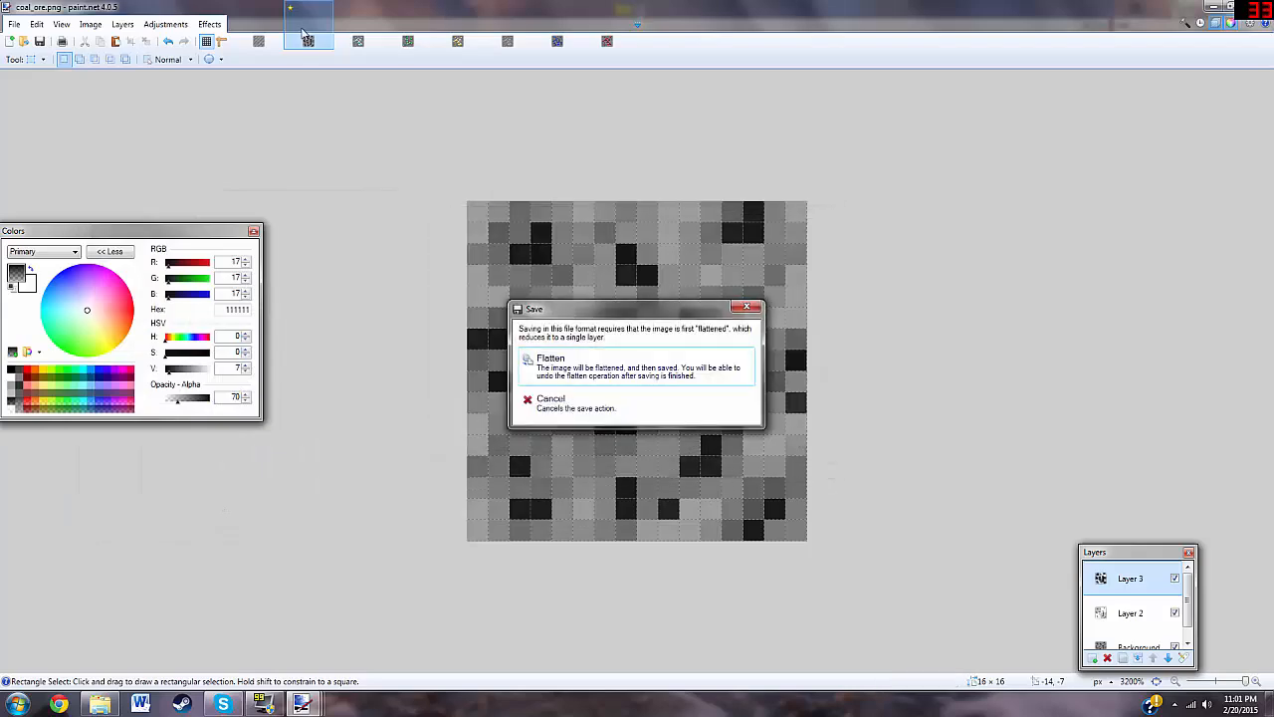
left_click(676, 369)
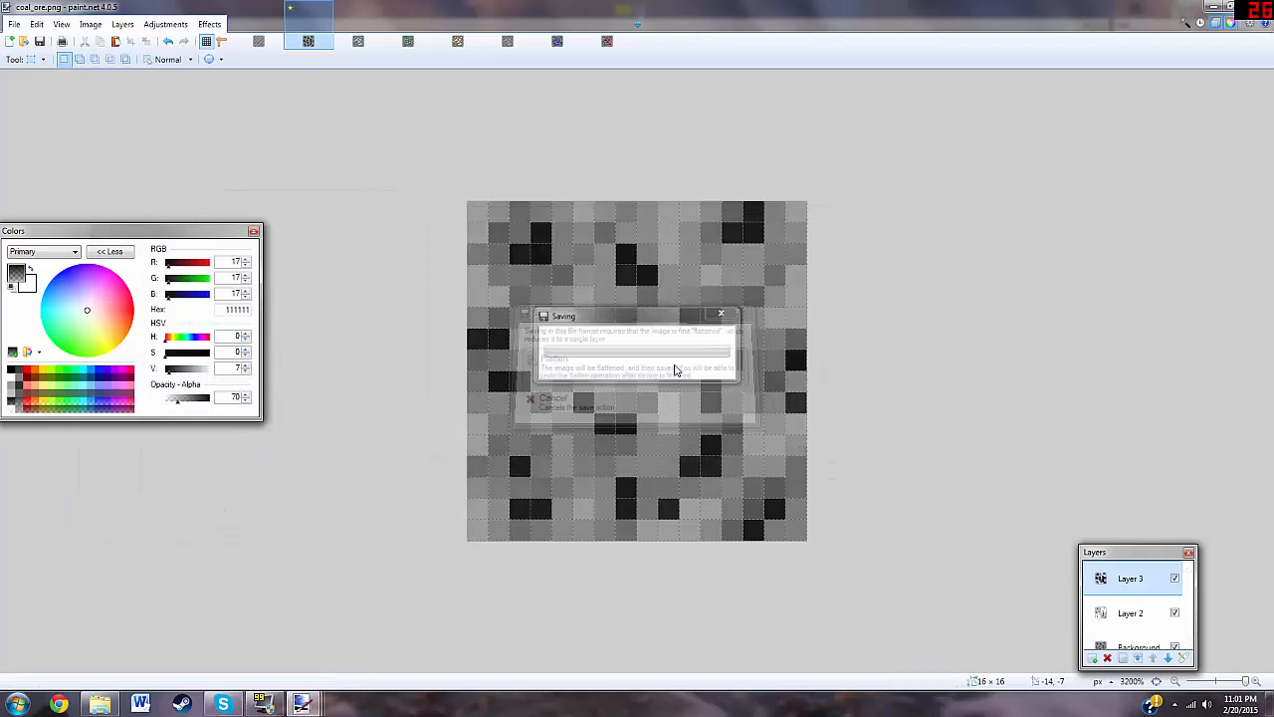
Step: Copy the whole stone.png texture, paste it over diamond_ore.png and clear the selection
left_click(281, 42)
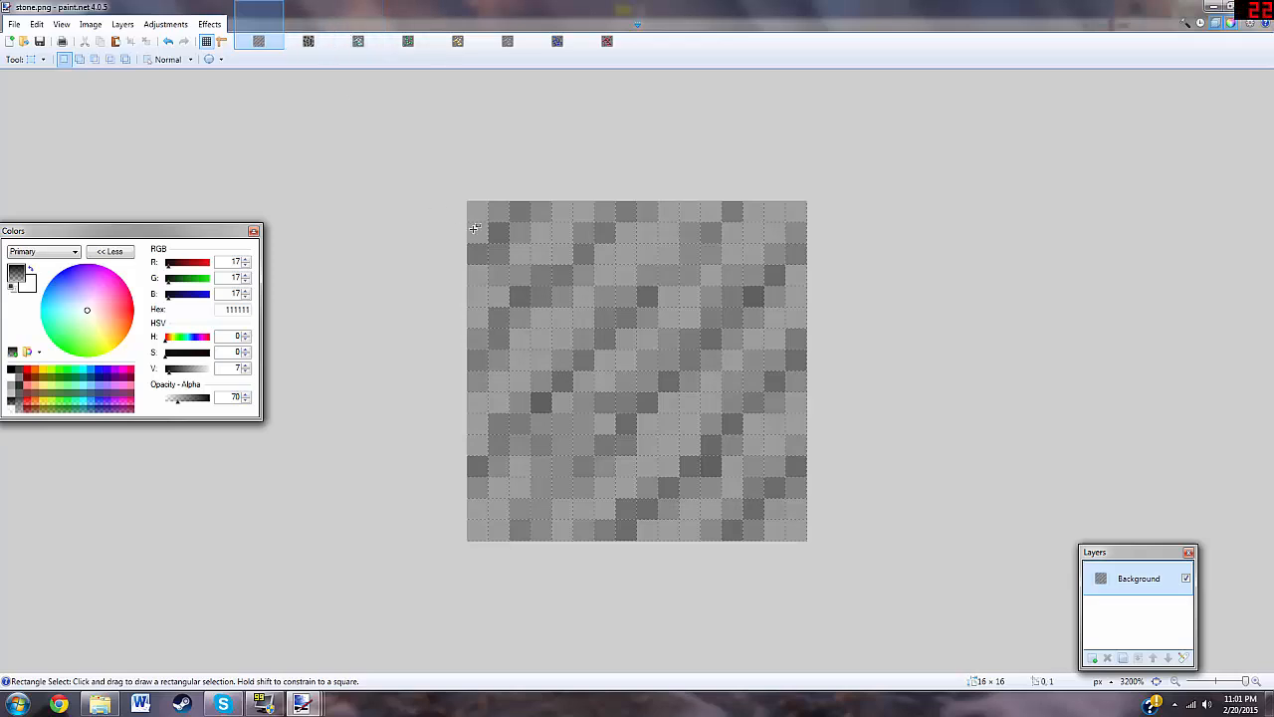
left_click_drag(469, 202, 702, 391)
key("ctrl+a")
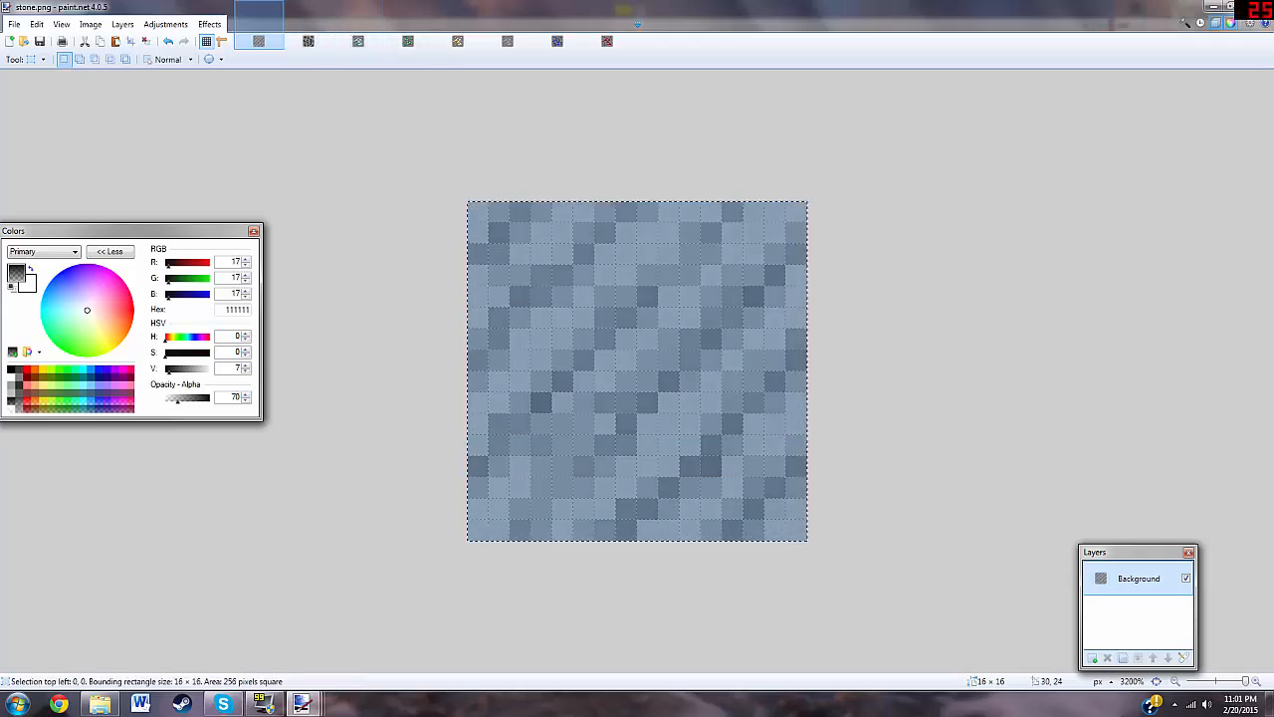
left_click(351, 42)
key("ctrl+v")
scroll(604, 524, "up", 10)
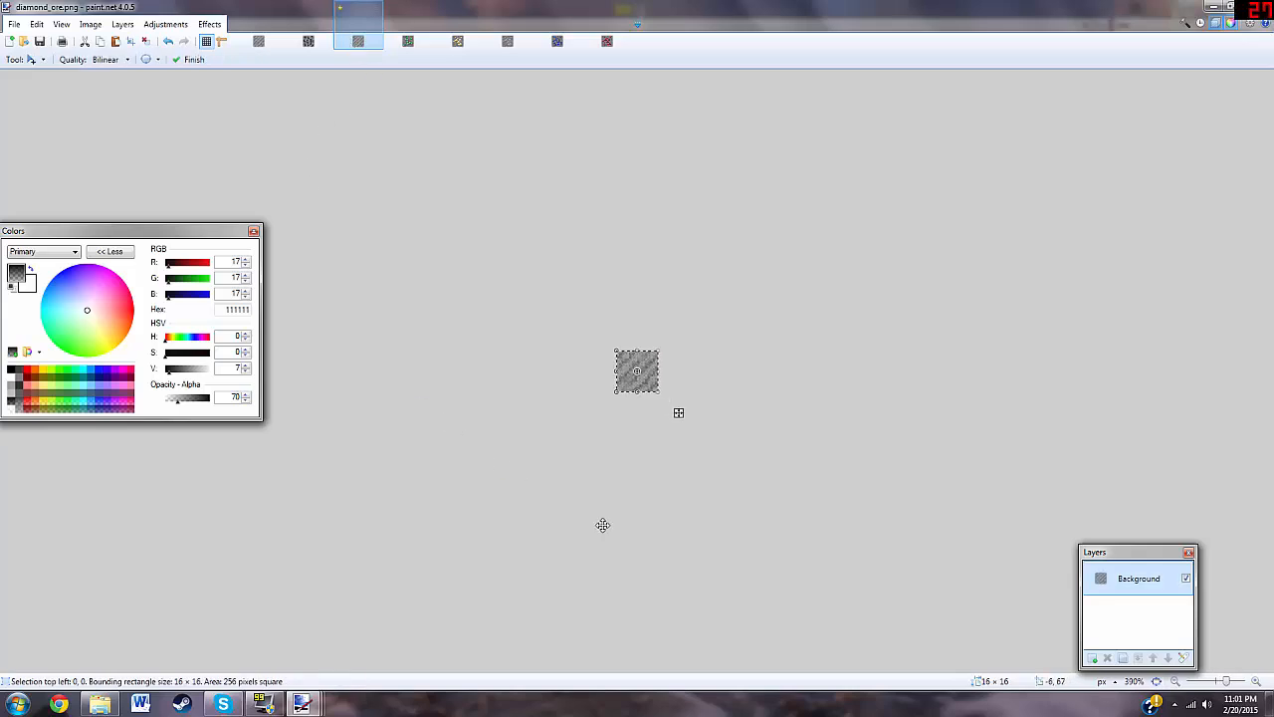
scroll(604, 525, "up", 2)
left_click(33, 59)
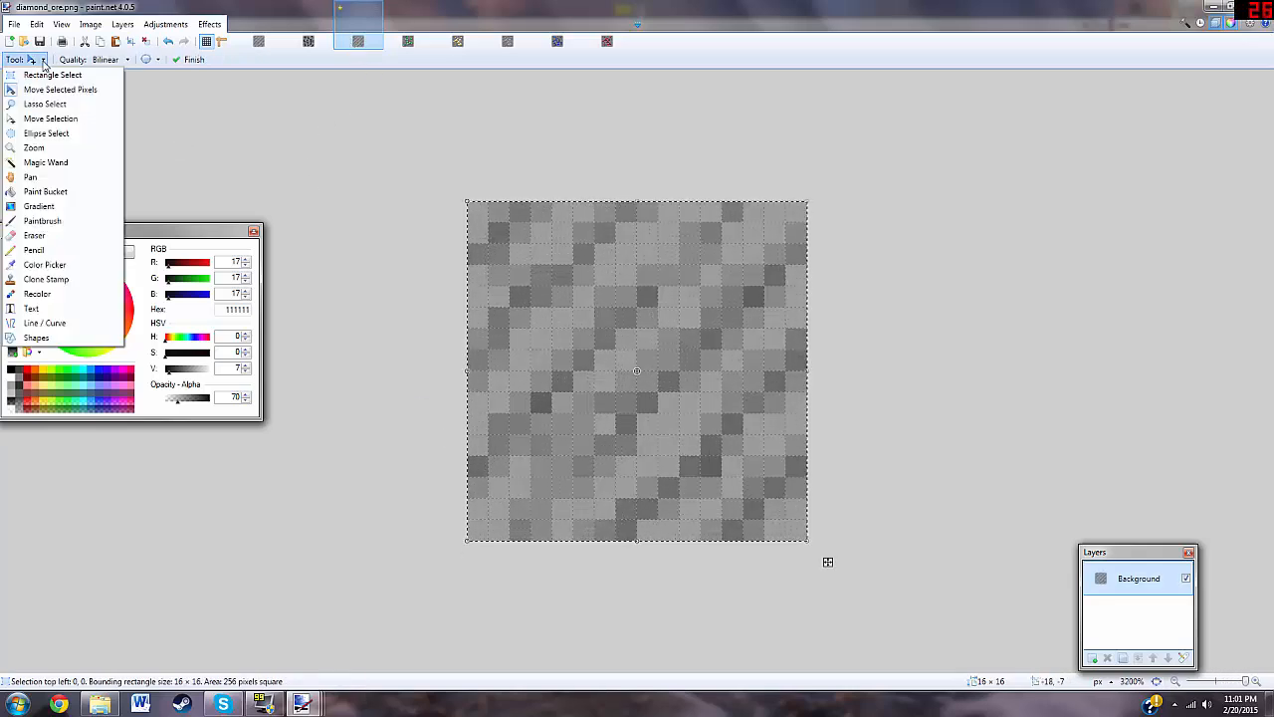
left_click(45, 71)
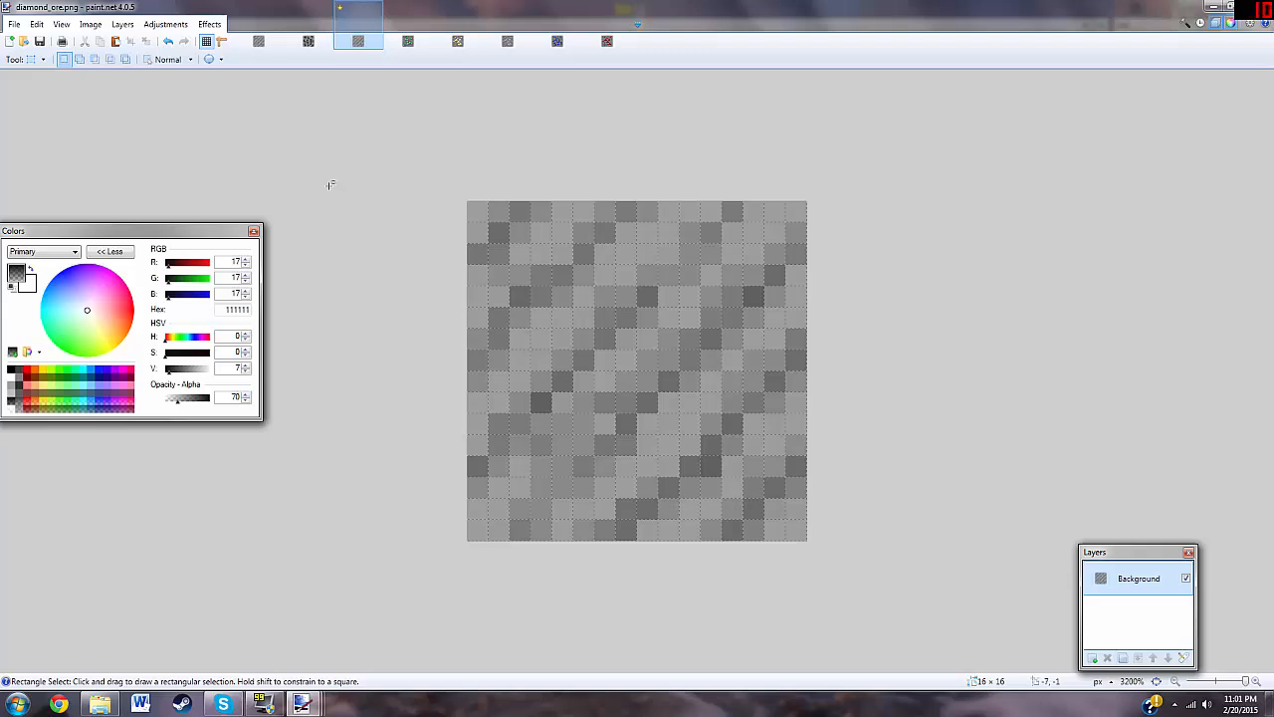
Step: Set the primary colour to bright turquoise 56FFCF with opacity 255
left_click(50, 311)
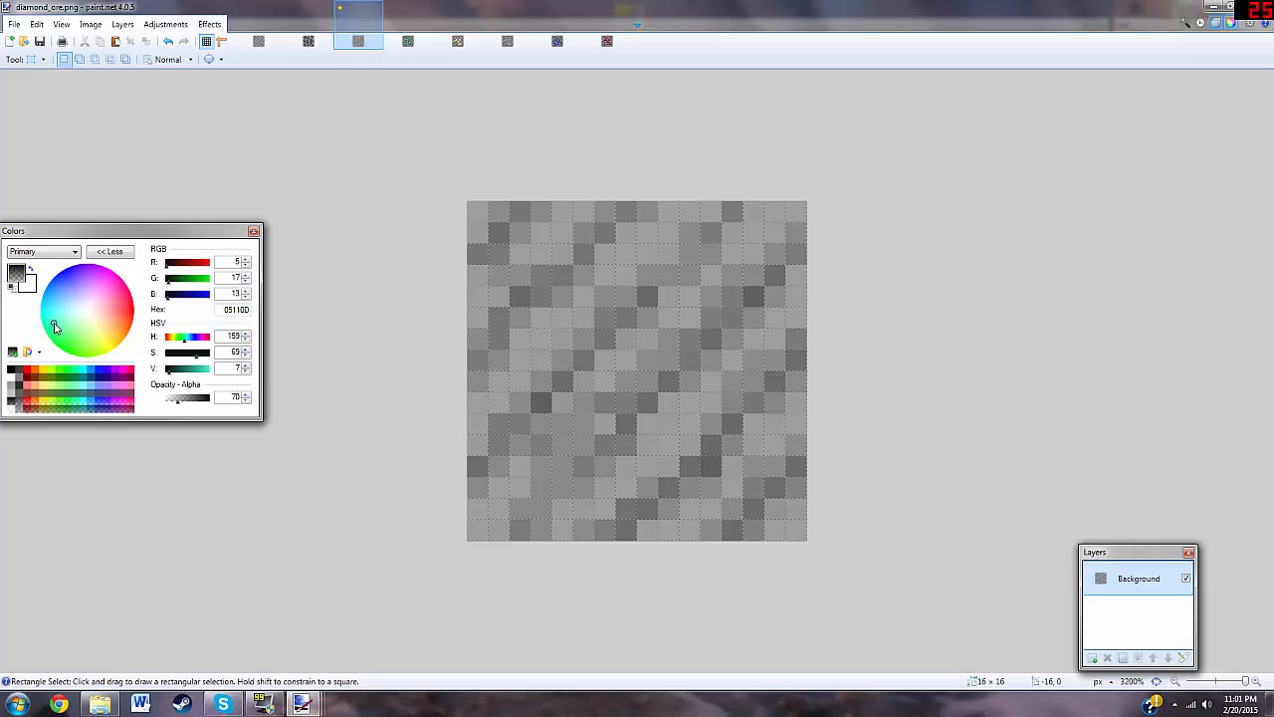
left_click(206, 369)
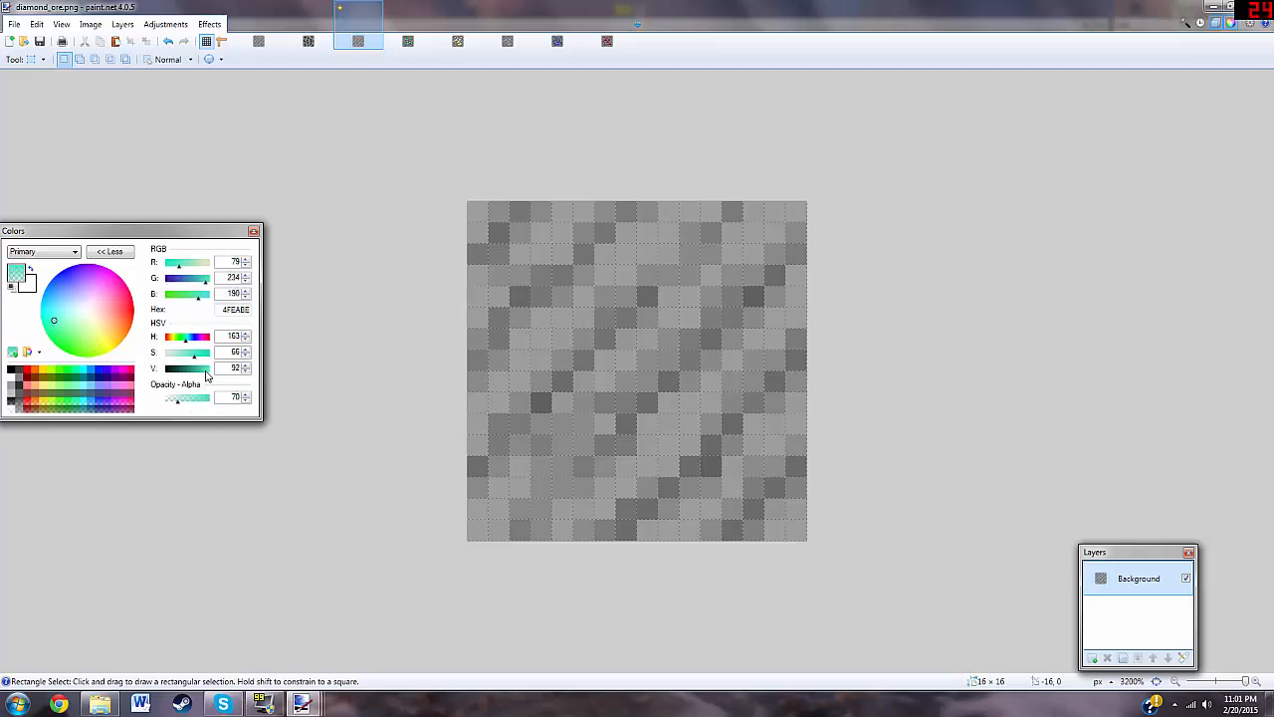
left_click_drag(207, 375, 200, 375)
left_click(199, 400)
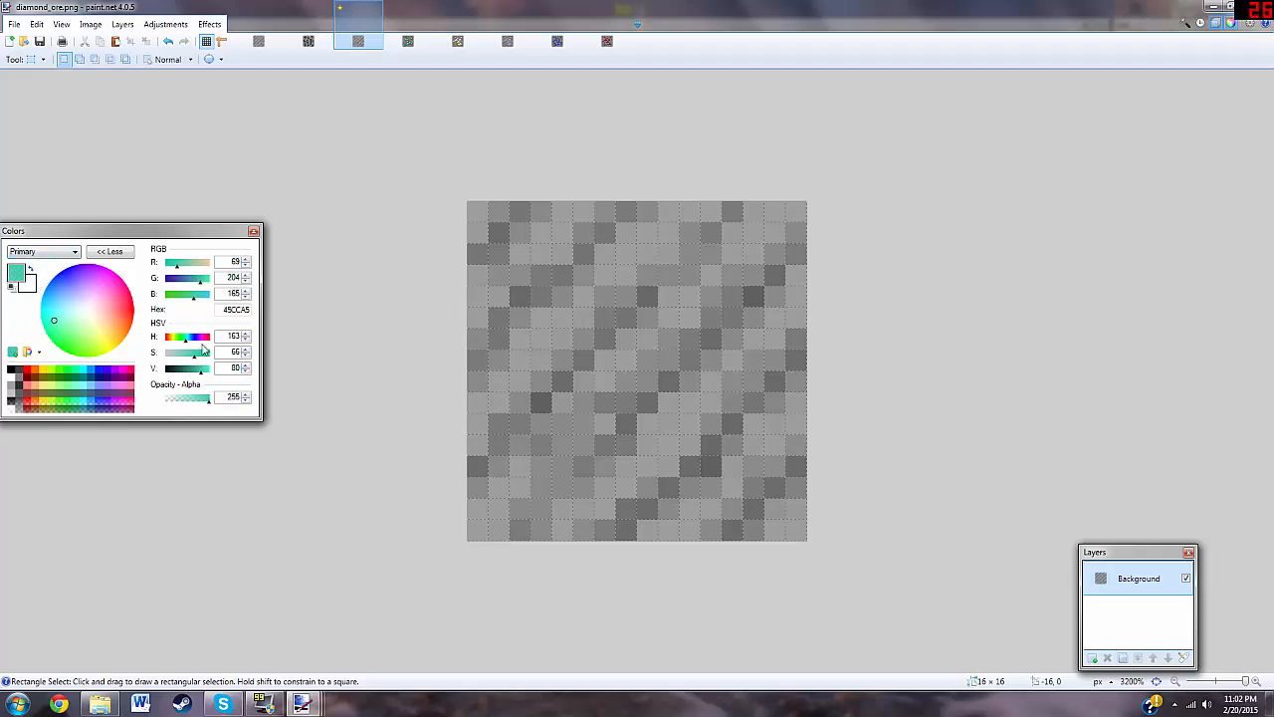
left_click_drag(199, 373, 215, 373)
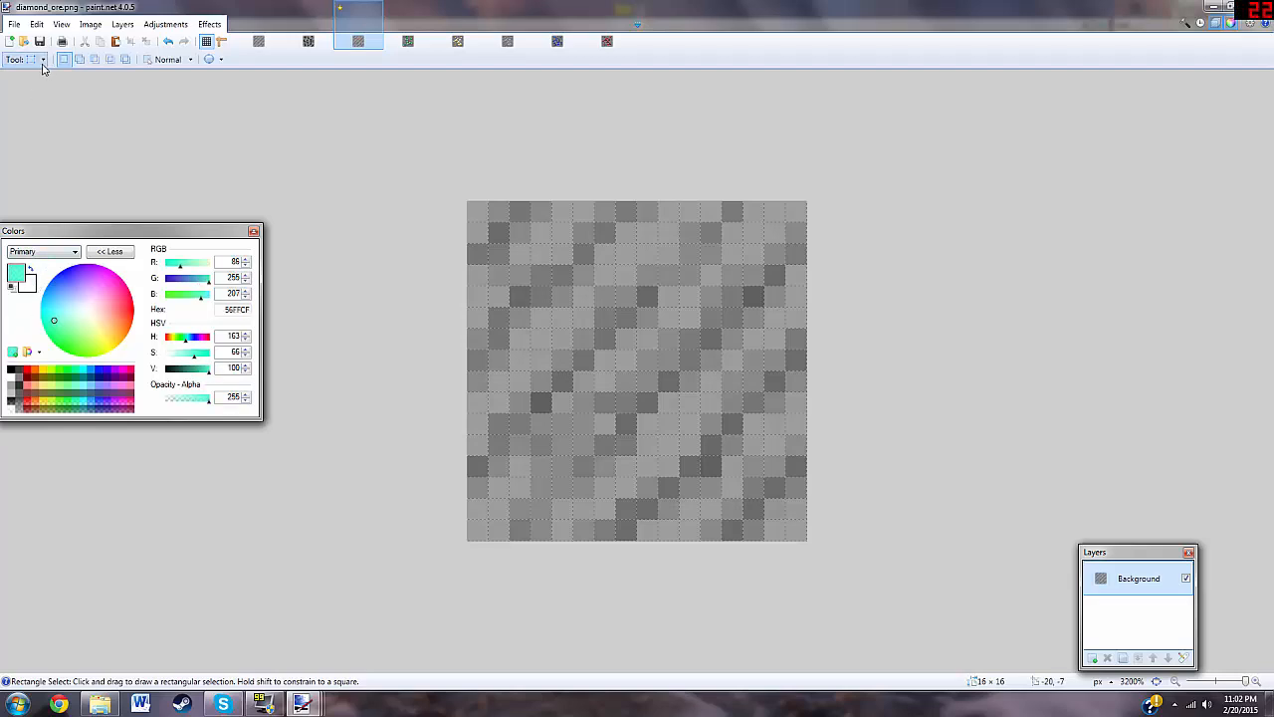
Step: Add a new layer and pencil five small turquoise diamond clusters across the upper-left, middle and lower-left of the stone
left_click(40, 58)
left_click(35, 250)
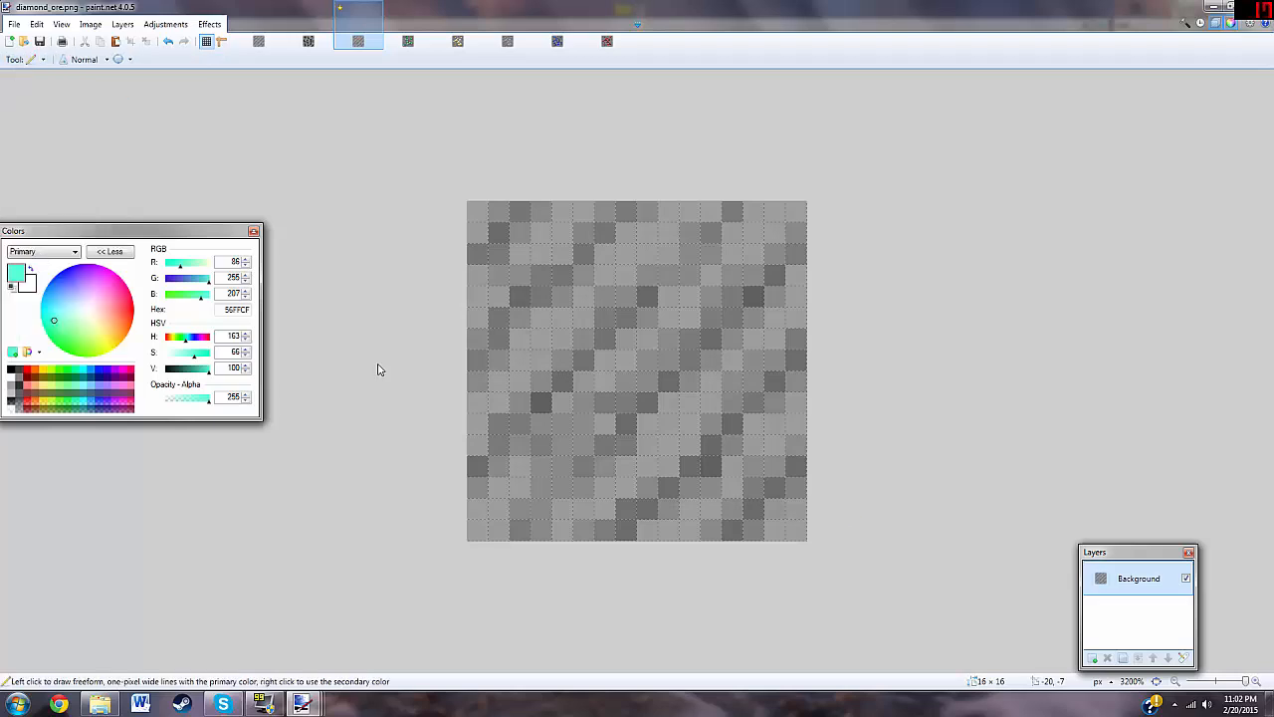
left_click(1096, 658)
left_click_drag(540, 254, 584, 254)
left_click_drag(711, 338, 668, 360)
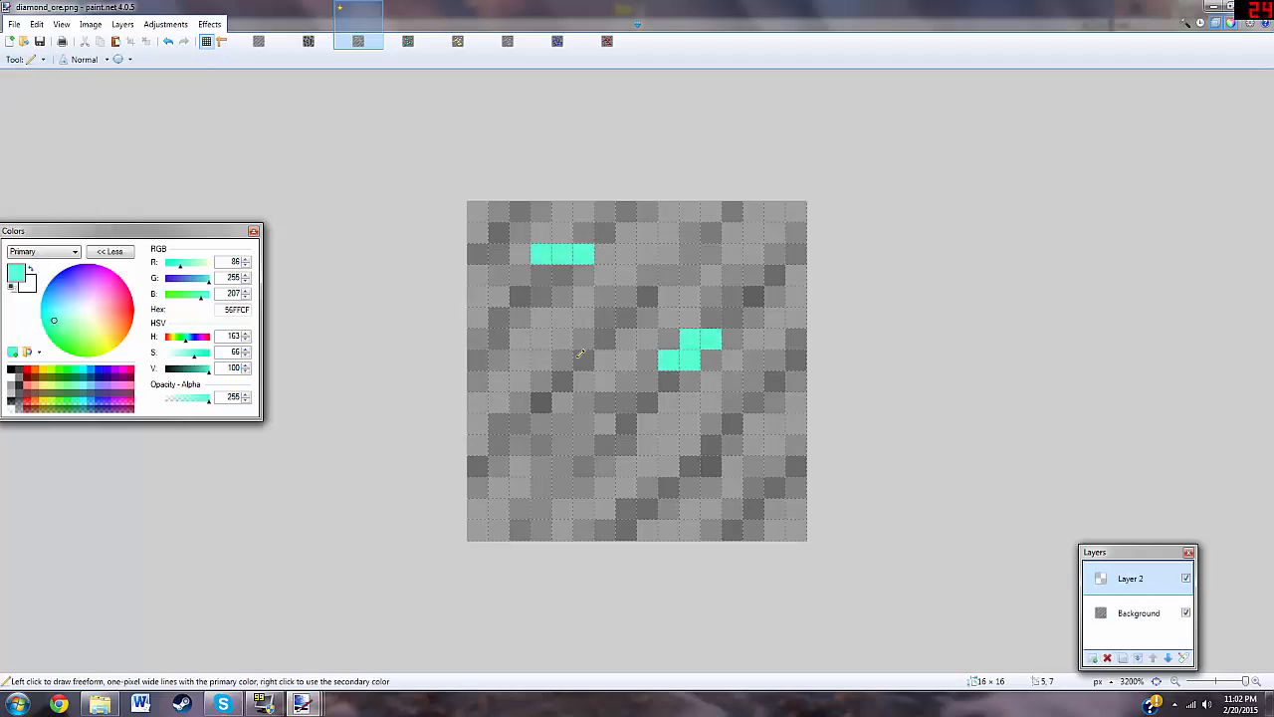
left_click_drag(519, 338, 562, 361)
left_click_drag(668, 423, 647, 445)
left_click_drag(541, 487, 563, 509)
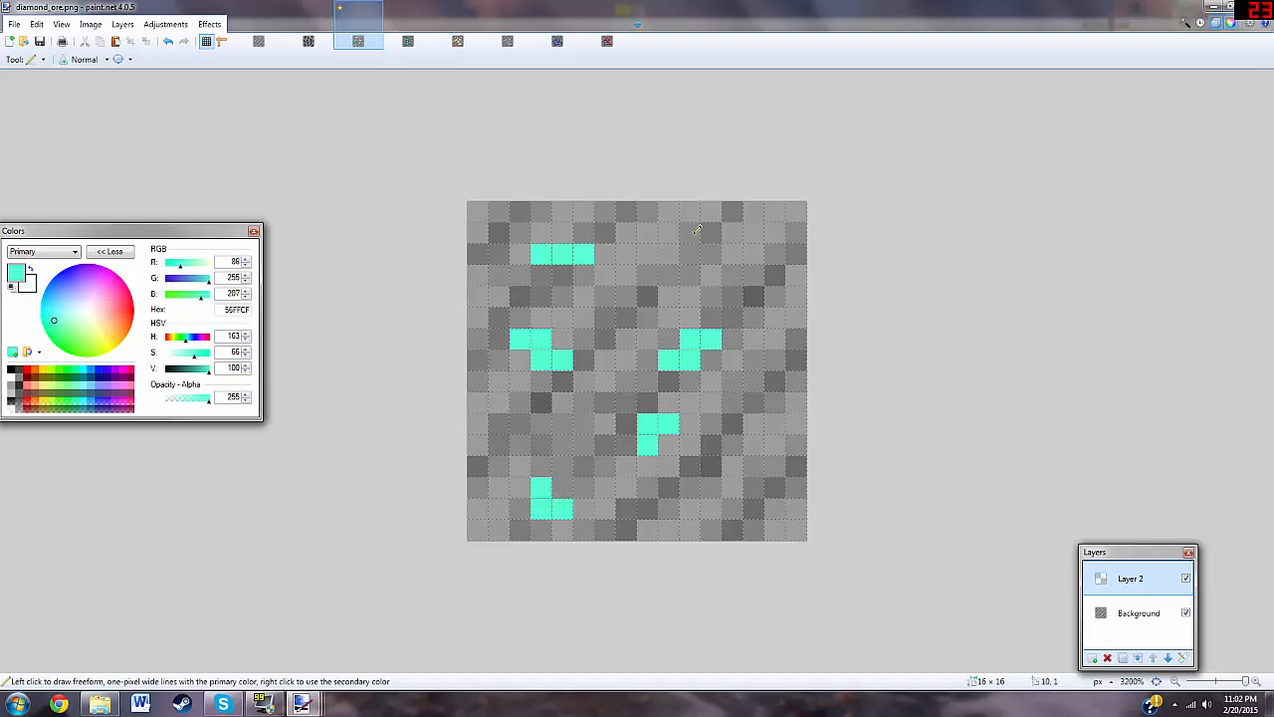
Step: Pencil further diamond pixels at the upper right, lower right, both top corners, the lower left and the right edge
left_click_drag(690, 232, 733, 232)
left_click_drag(753, 466, 776, 466)
left_click_drag(783, 520, 797, 530)
left_click(477, 211)
left_click(796, 211)
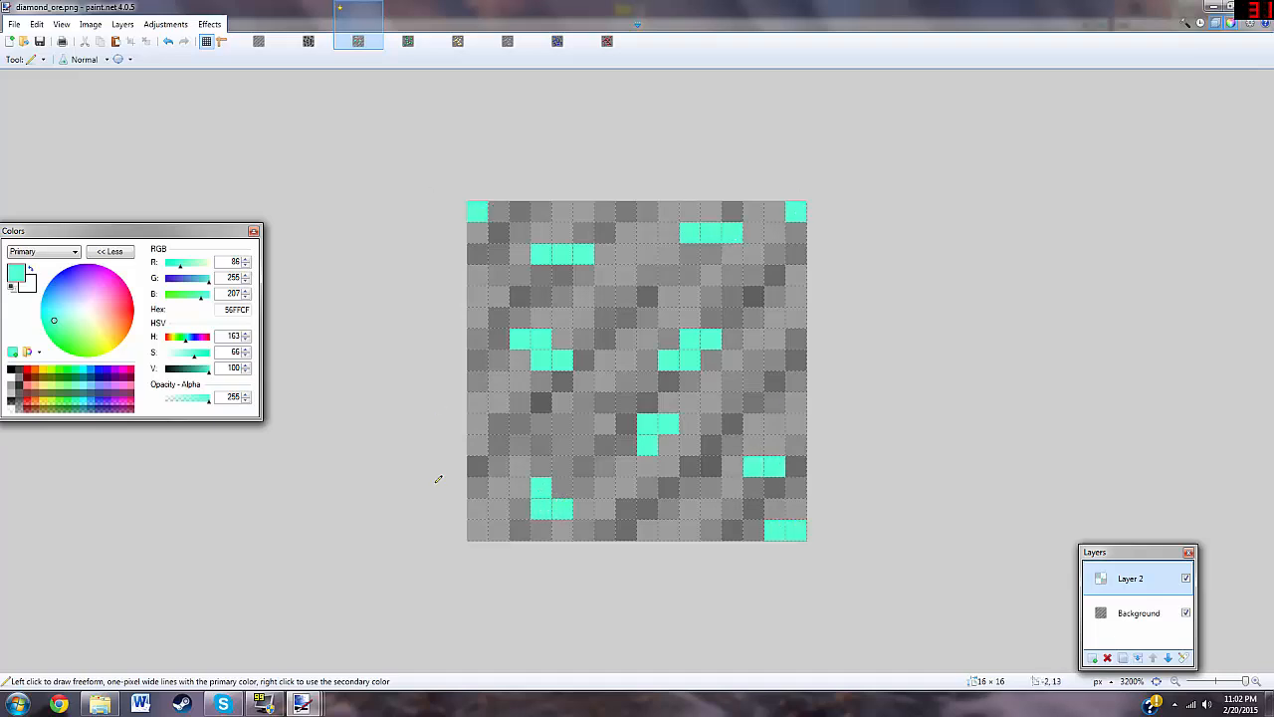
mouse_move(478, 444)
left_mouse_down()
mouse_move(499, 444)
mouse_move(510, 423)
left_mouse_up()
key("ctrl+z")
left_click(796, 360)
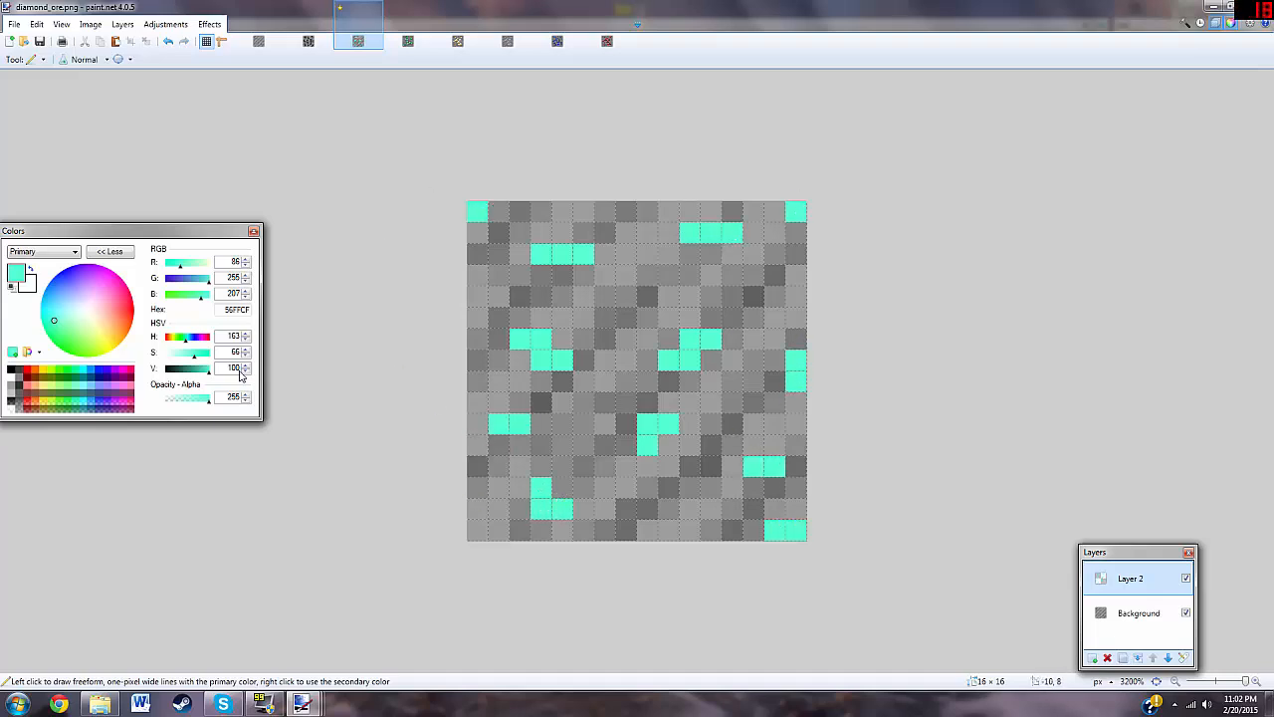
Step: Reshape the right-edge diamond into a horizontal two-pixel pair and pencil another turquoise pair in the middle of the bottom row
left_click(775, 360)
key("s")
left_click(44, 60)
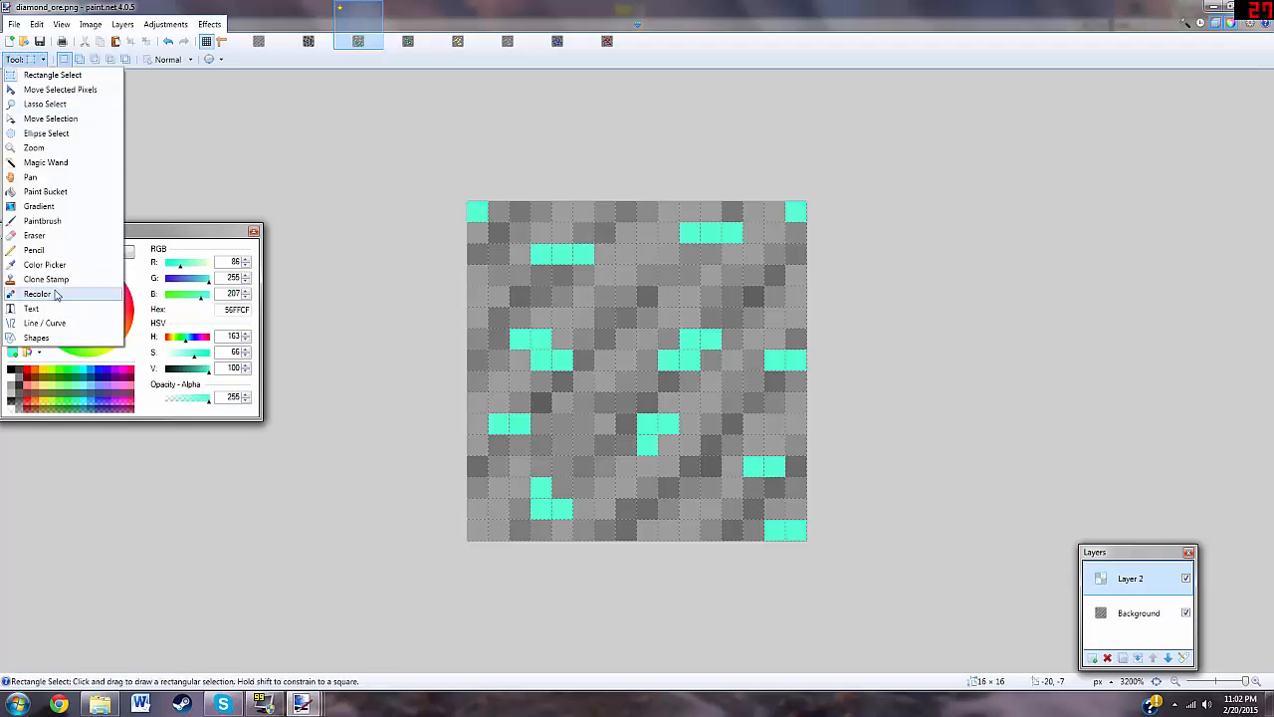
left_click(33, 250)
left_click_drag(626, 531, 647, 531)
left_click(44, 60)
left_click(148, 355)
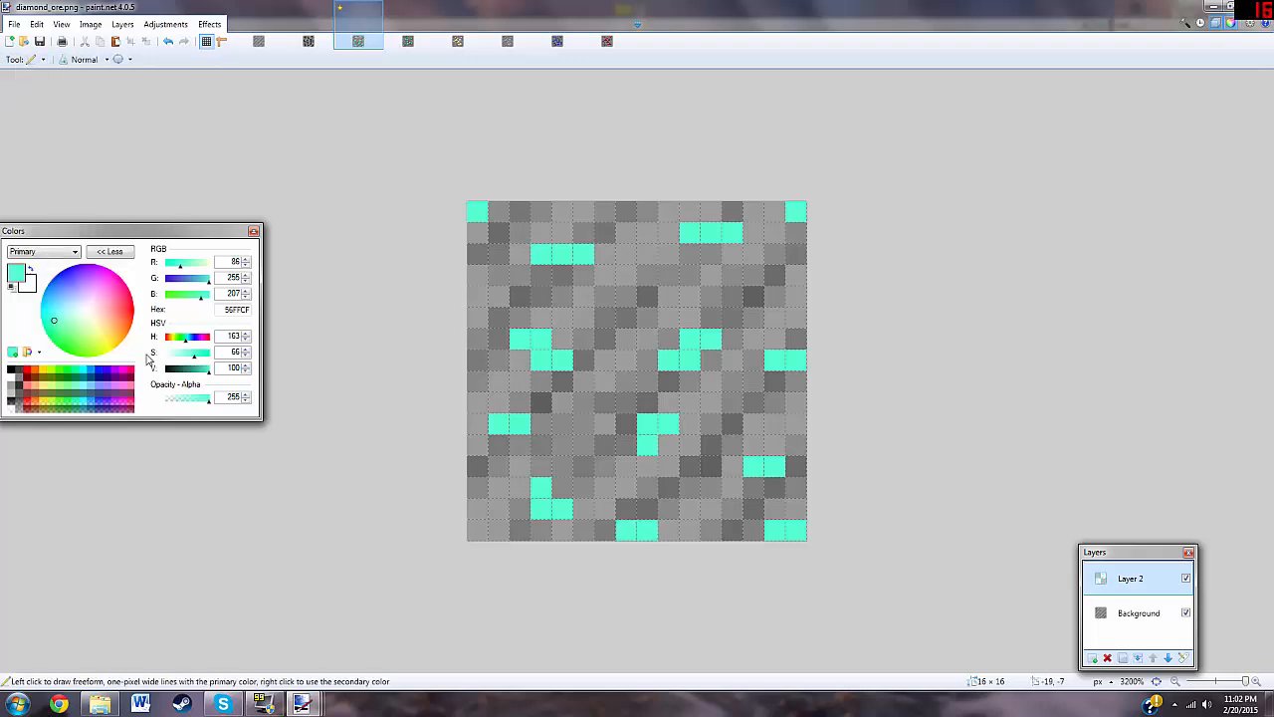
Step: On a new layer, pencil dark 1E1E1E shading at opacity 105 over one or two pixels of each diamond cluster
left_click(11, 369)
left_click(171, 368)
left_click_drag(206, 398, 183, 398)
left_click(1093, 658)
left_click(754, 466)
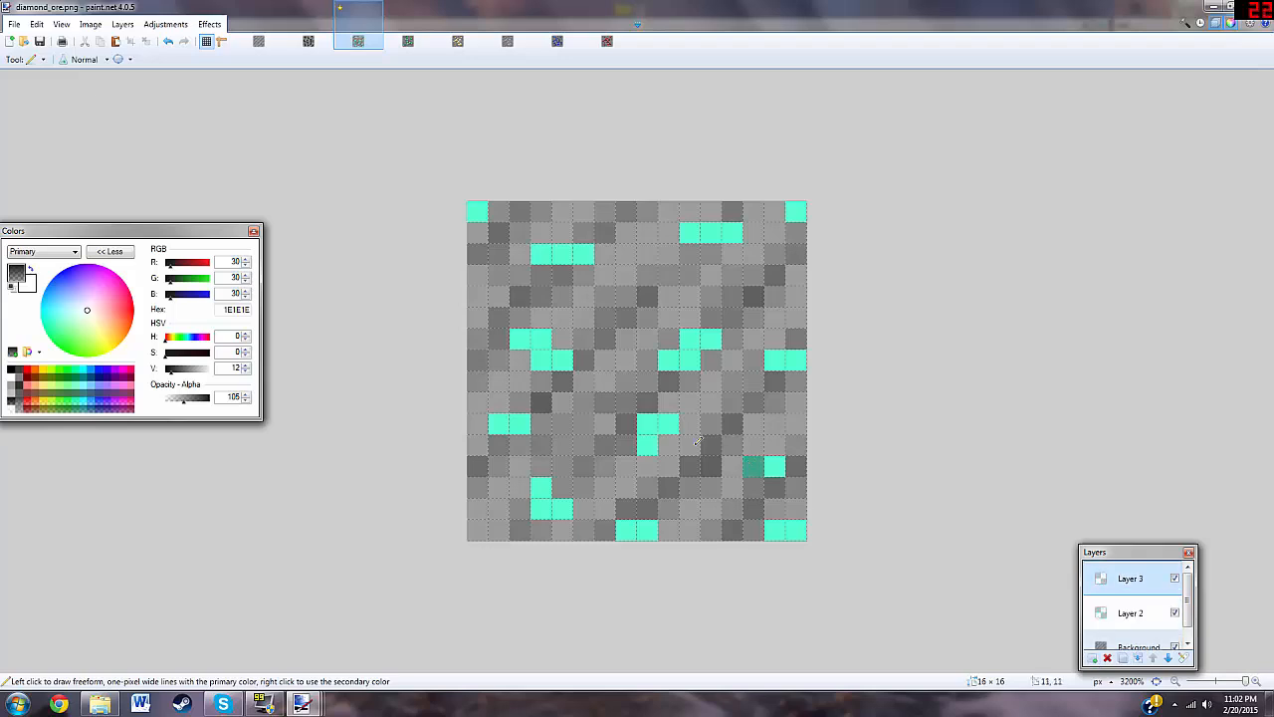
left_click_drag(647, 424, 668, 424)
left_click_drag(690, 338, 711, 339)
left_click_drag(711, 232, 732, 232)
left_click_drag(541, 253, 563, 253)
left_click_drag(519, 338, 541, 339)
left_click(498, 425)
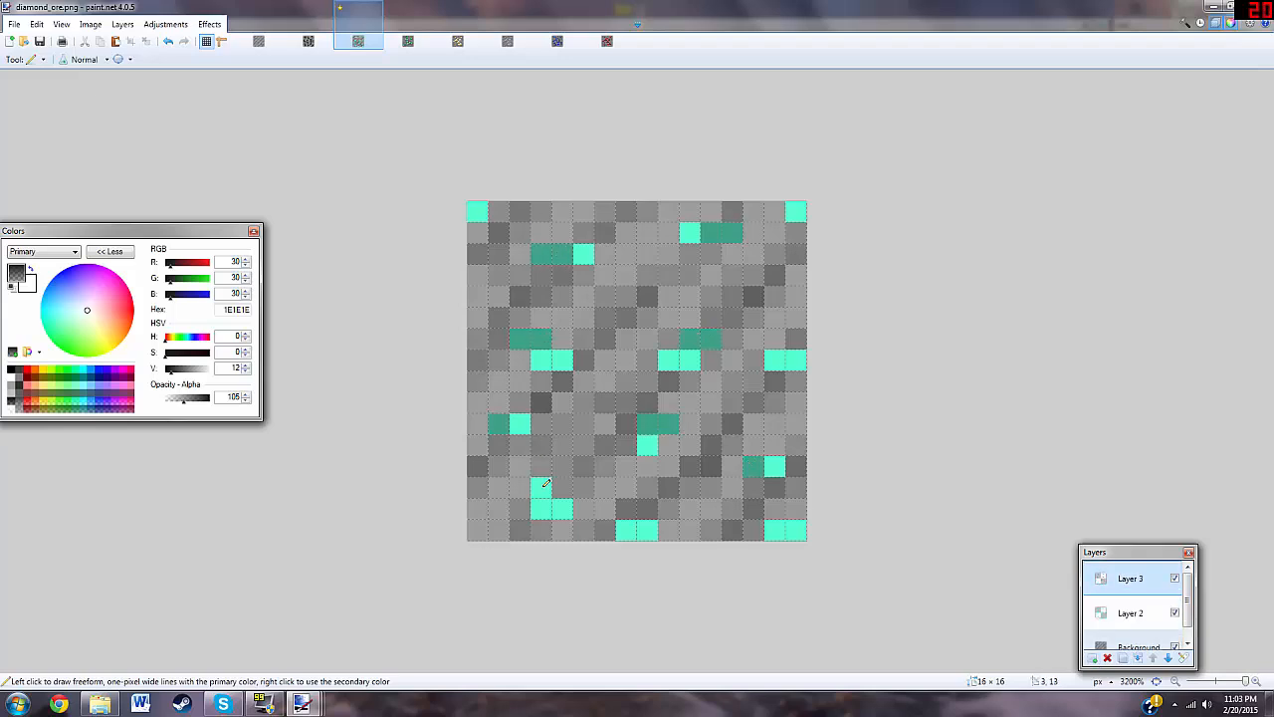
left_click_drag(541, 488, 541, 509)
Step: Add another layer and try a light grey E0E0E0 highlight at opacity 55 on a diamond pixel in the left cluster
left_click(200, 371)
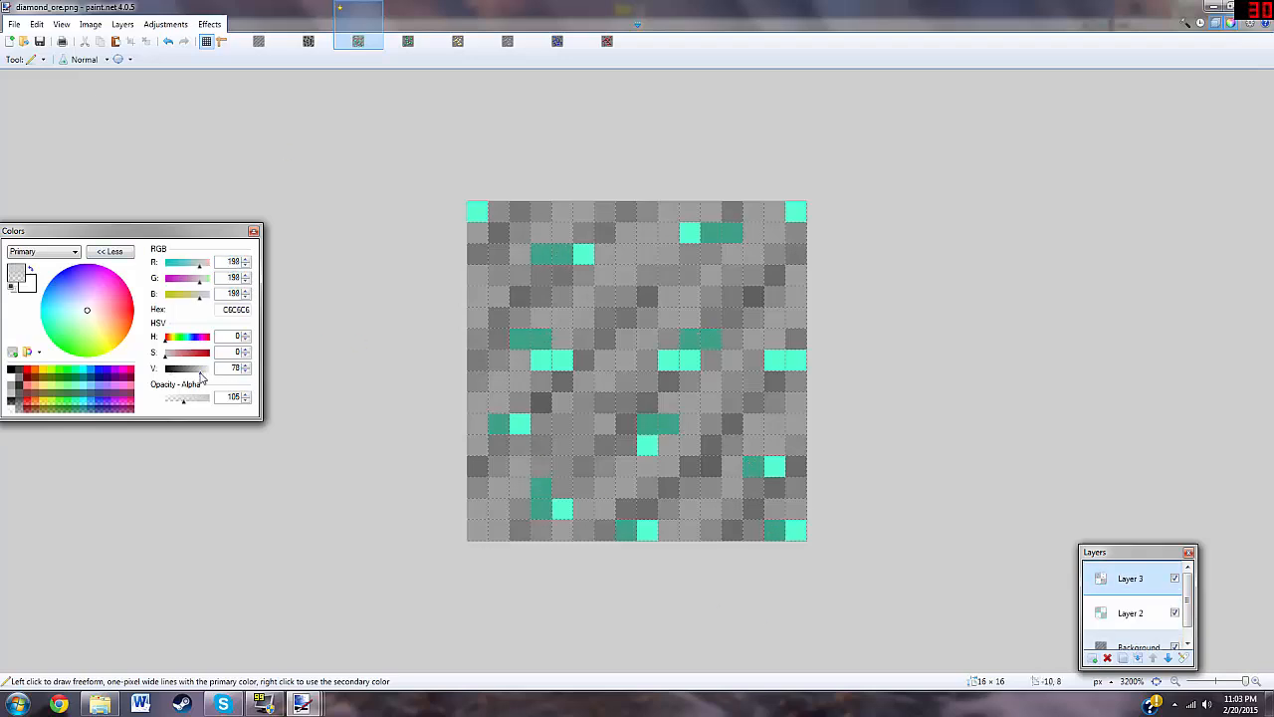
left_click_drag(180, 397, 174, 397)
left_click(204, 369)
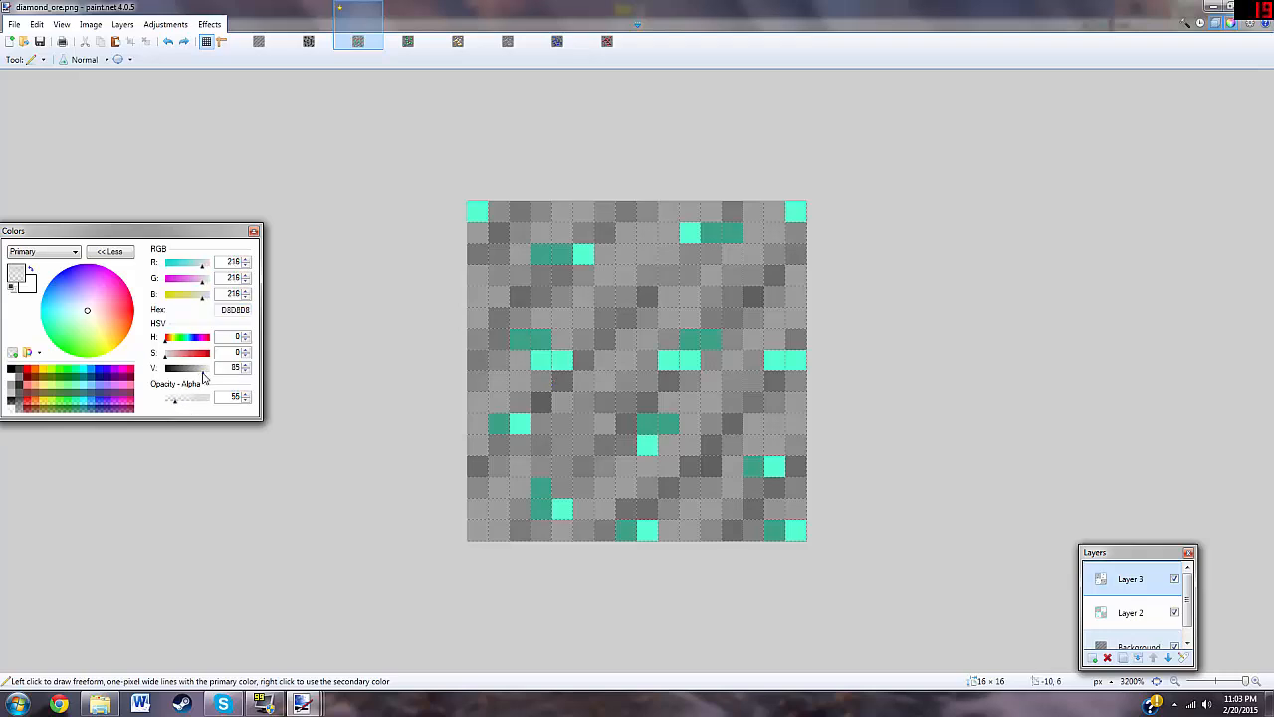
left_click(1092, 658)
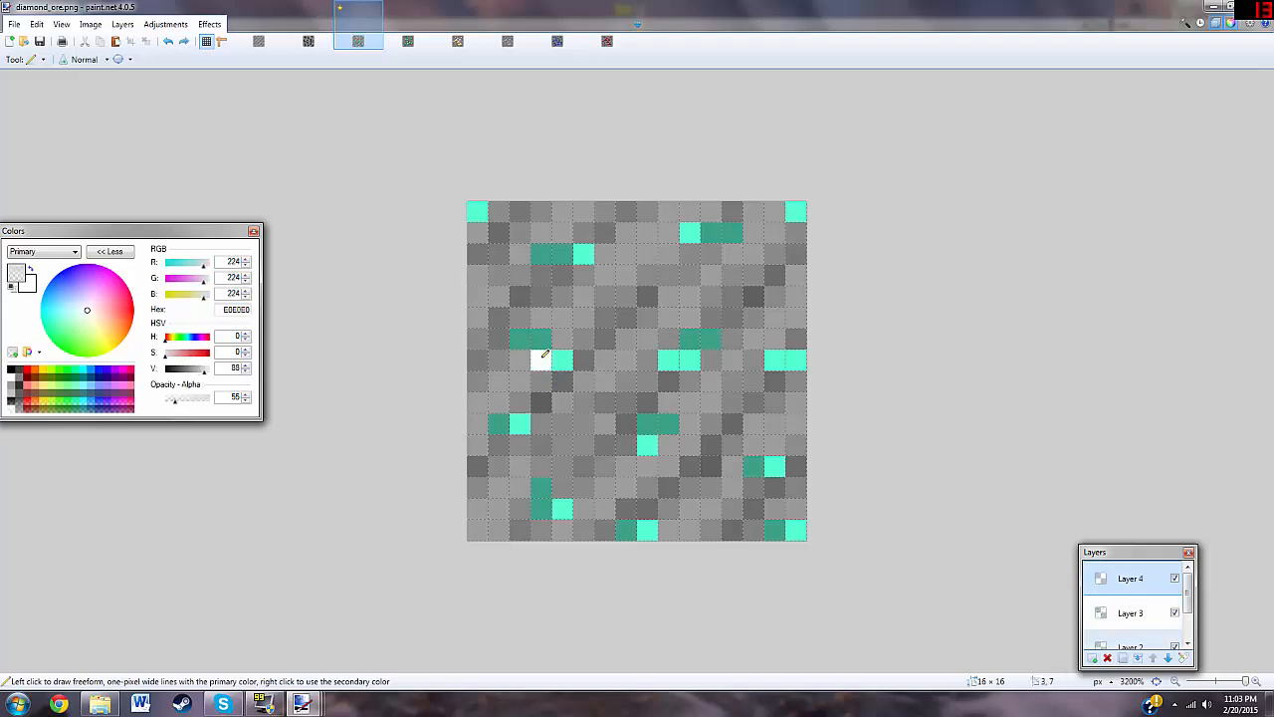
key("ctrl+z")
key("ctrl+z")
Step: Set the primary colour to pale cyan 9EFFFF at opacity 255 and pencil highlight pixels on most of the diamond clusters
left_click(76, 380)
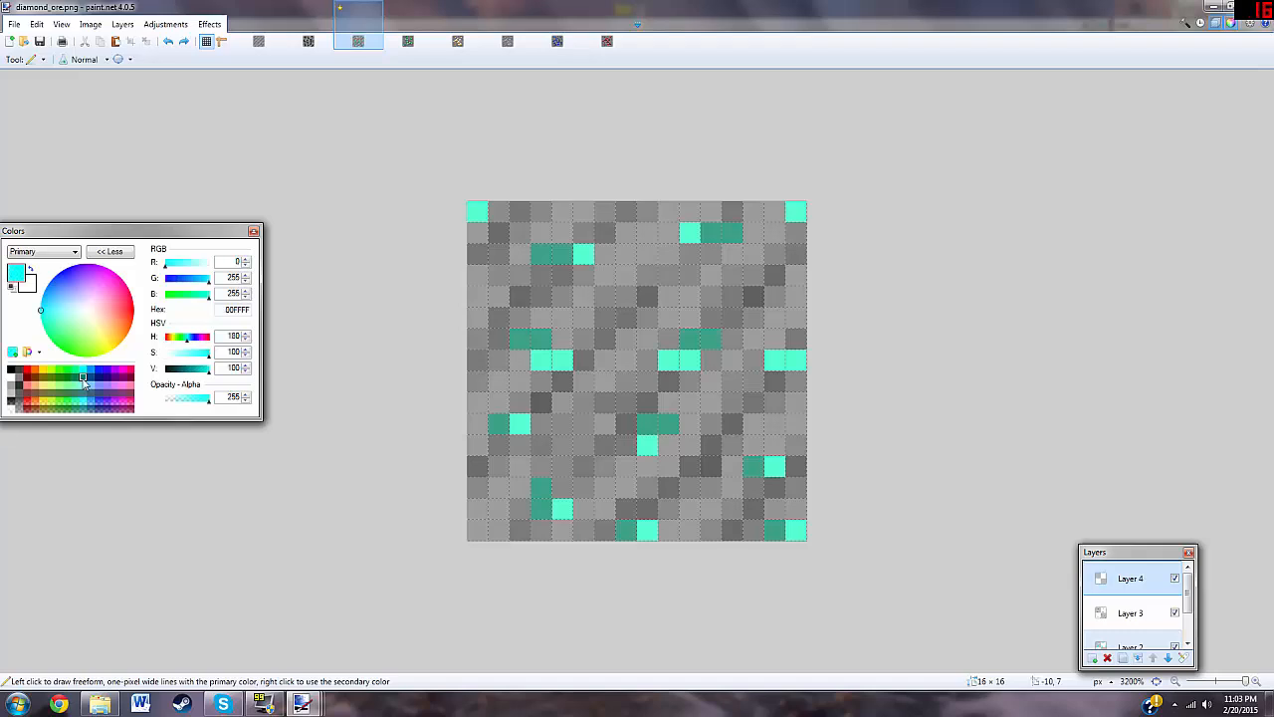
left_click_drag(177, 354, 186, 359)
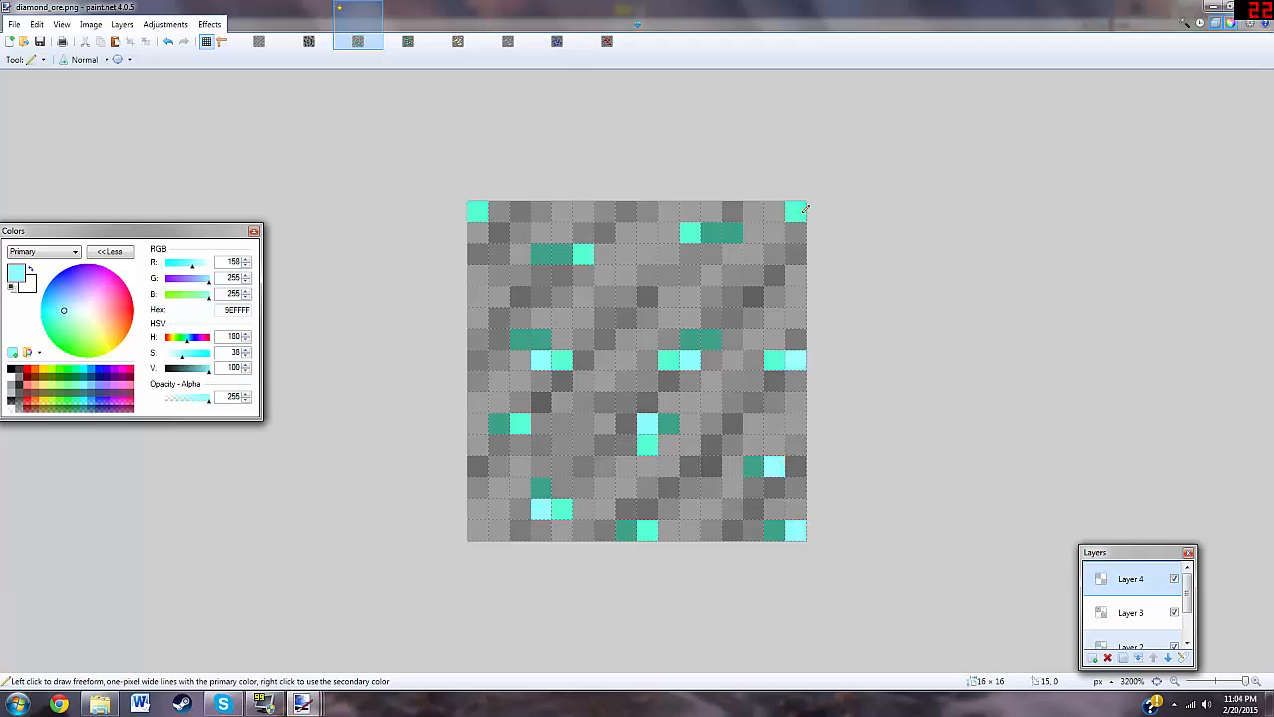
key("ctrl+y")
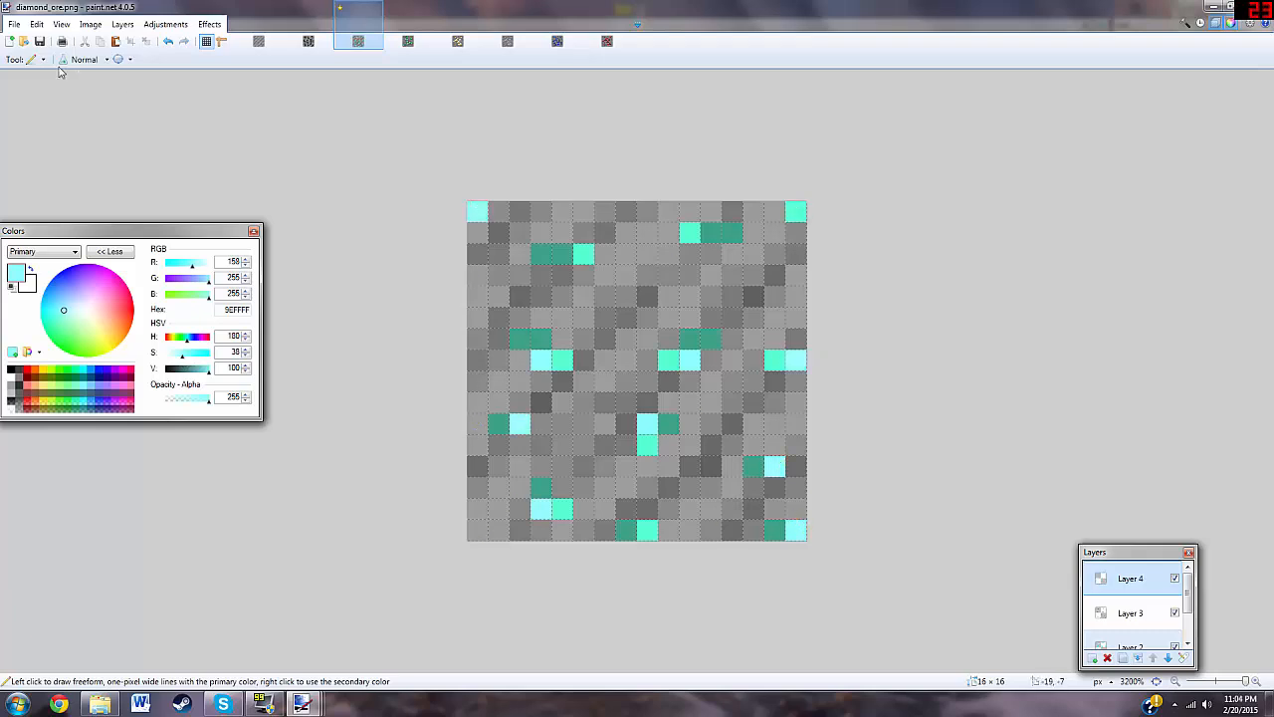
Step: Merge the shading and highlight layers down into Layer 2, then copy all its diamond pixels onto a new layer
key("ctrl+z")
key("ctrl+z")
key("ctrl+z")
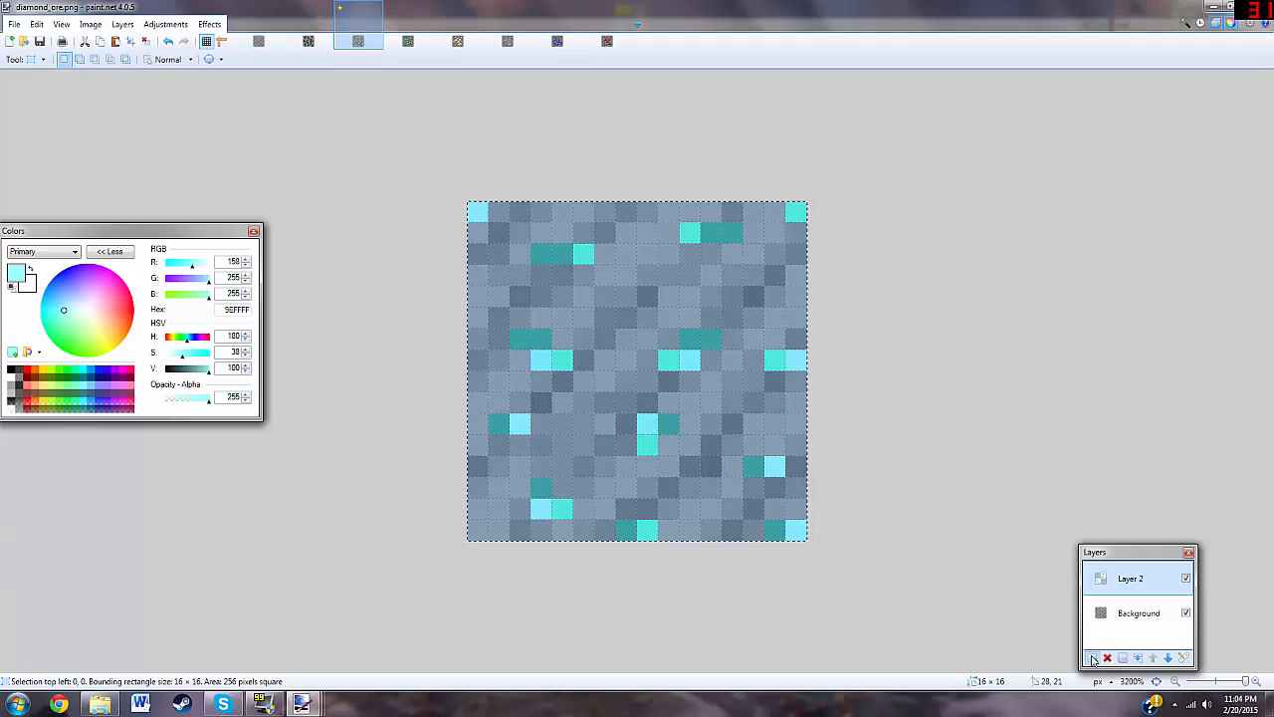
left_click(1093, 659)
key("ctrl+d")
Step: Turn the copied diamonds black with brightness -100 and contrast -17, and place that layer beneath Layer 2
left_click(30, 59)
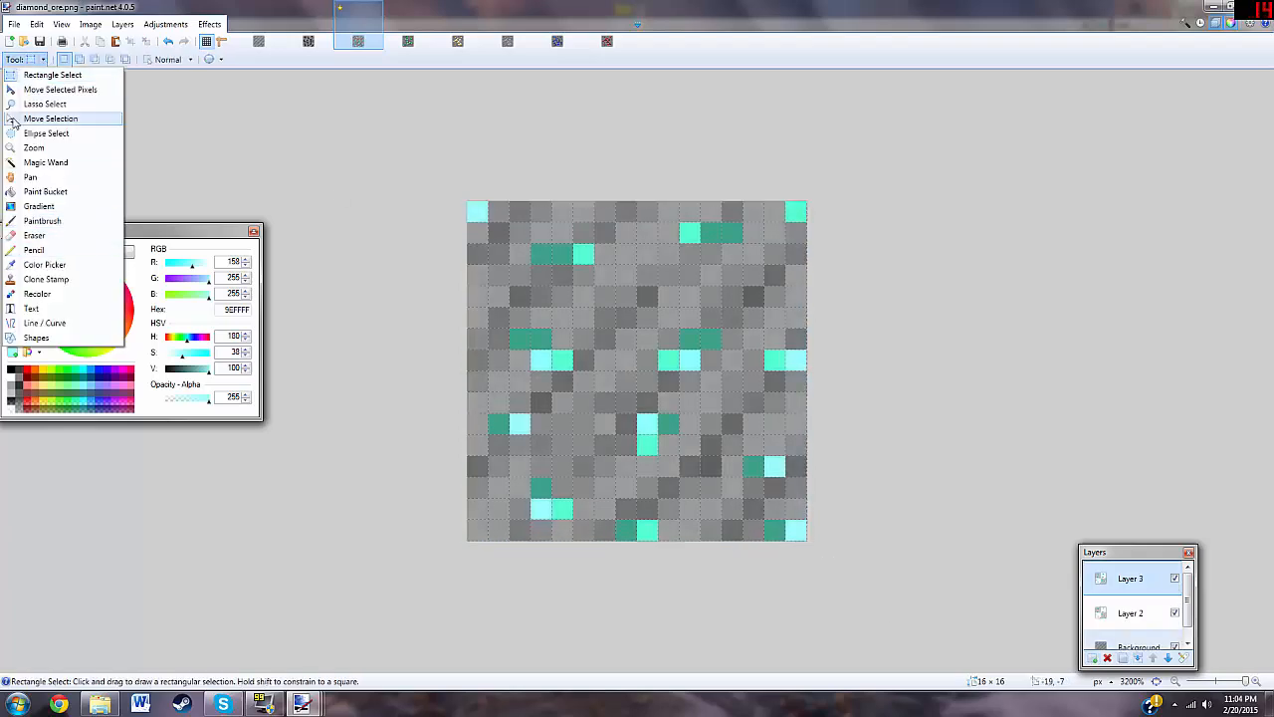
key("Escape")
key("ctrl+a")
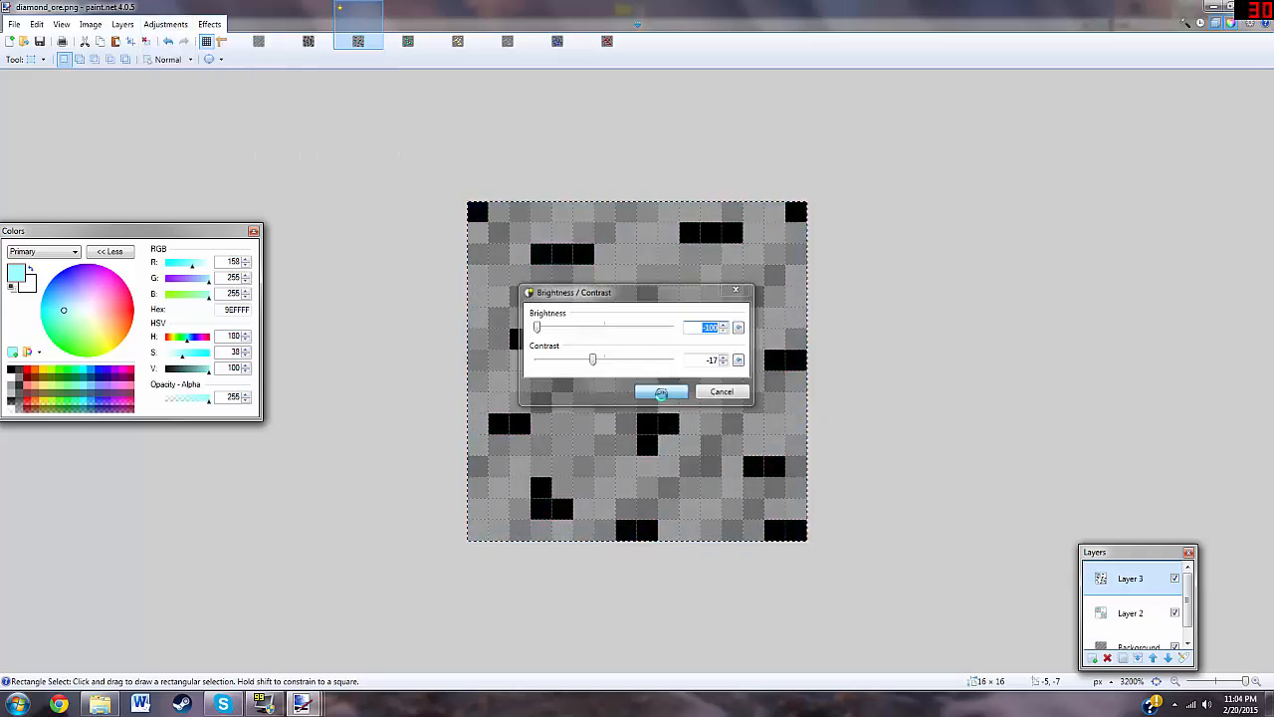
left_click(661, 392)
left_click(1168, 658)
Step: Shift the black copy one pixel diagonally up-left and paste copies on new layers shifted down-left, up-right and down-right
key("m")
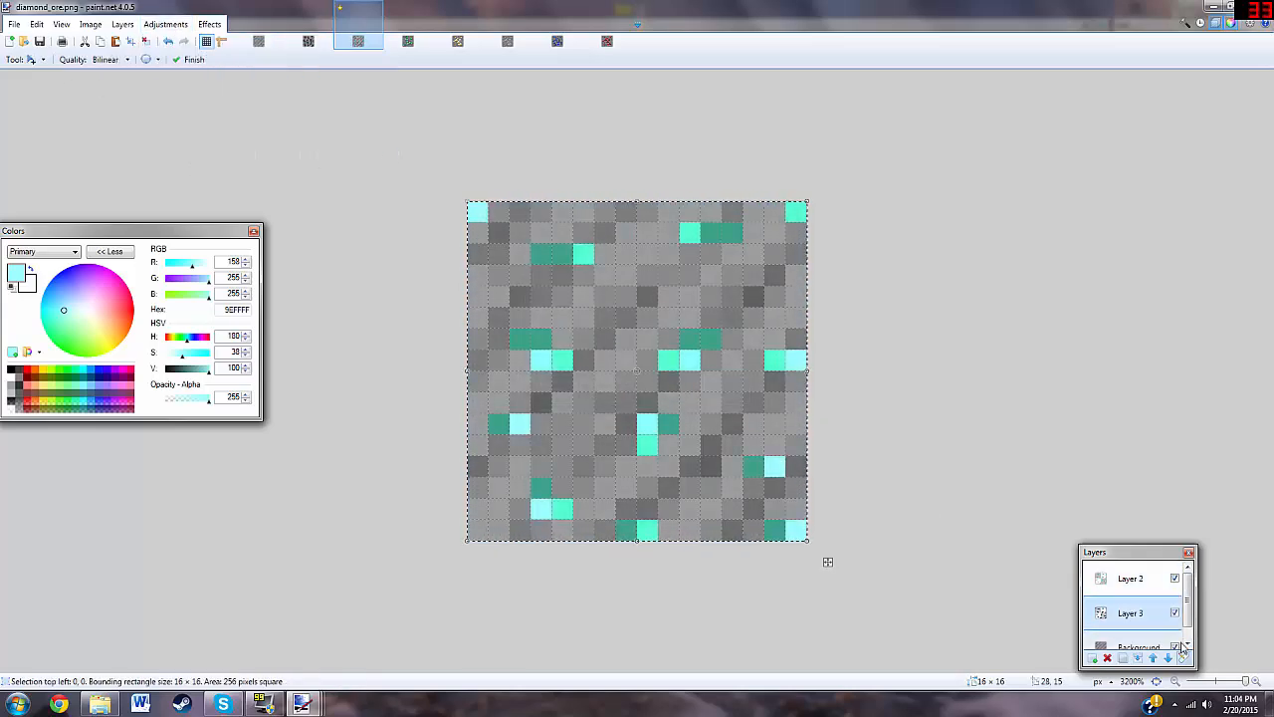
left_click_drag(657, 398, 634, 375)
key("ctrl+shift+v")
left_click_drag(680, 432, 659, 454)
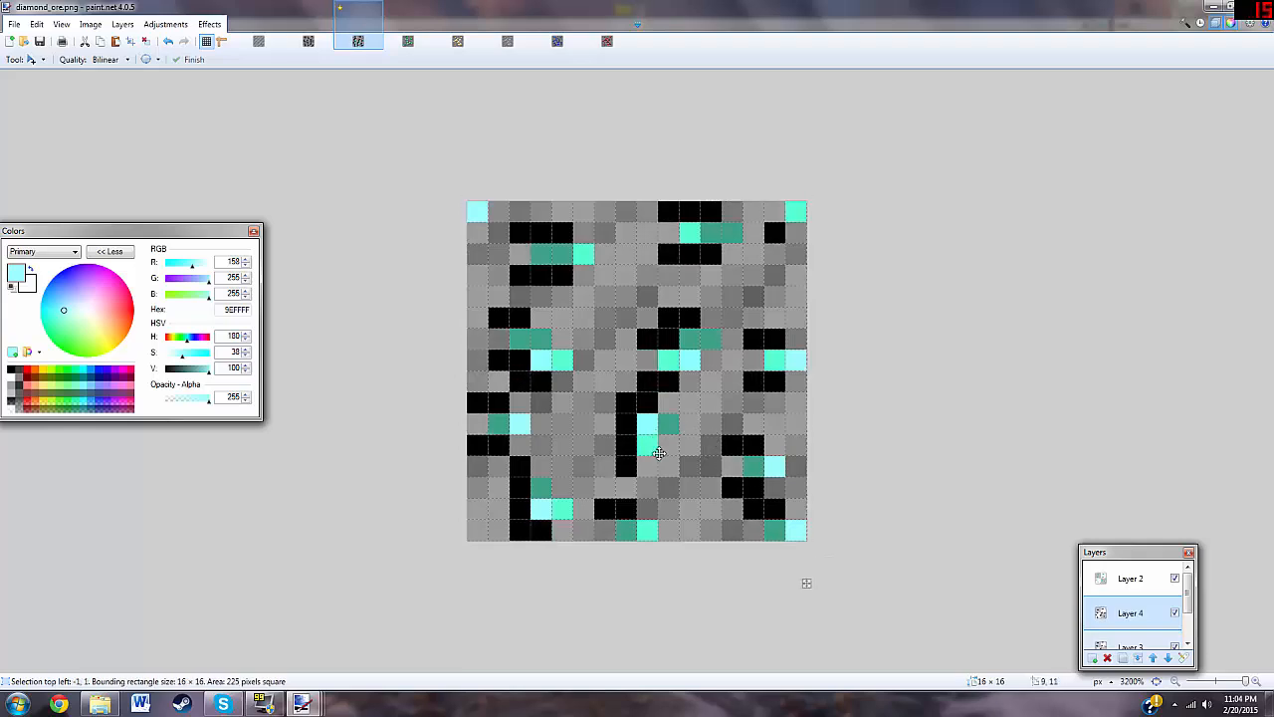
key("ctrl+shift+v")
left_click_drag(805, 410, 826, 389)
key("ctrl+shift+v")
left_click_drag(739, 441, 761, 462)
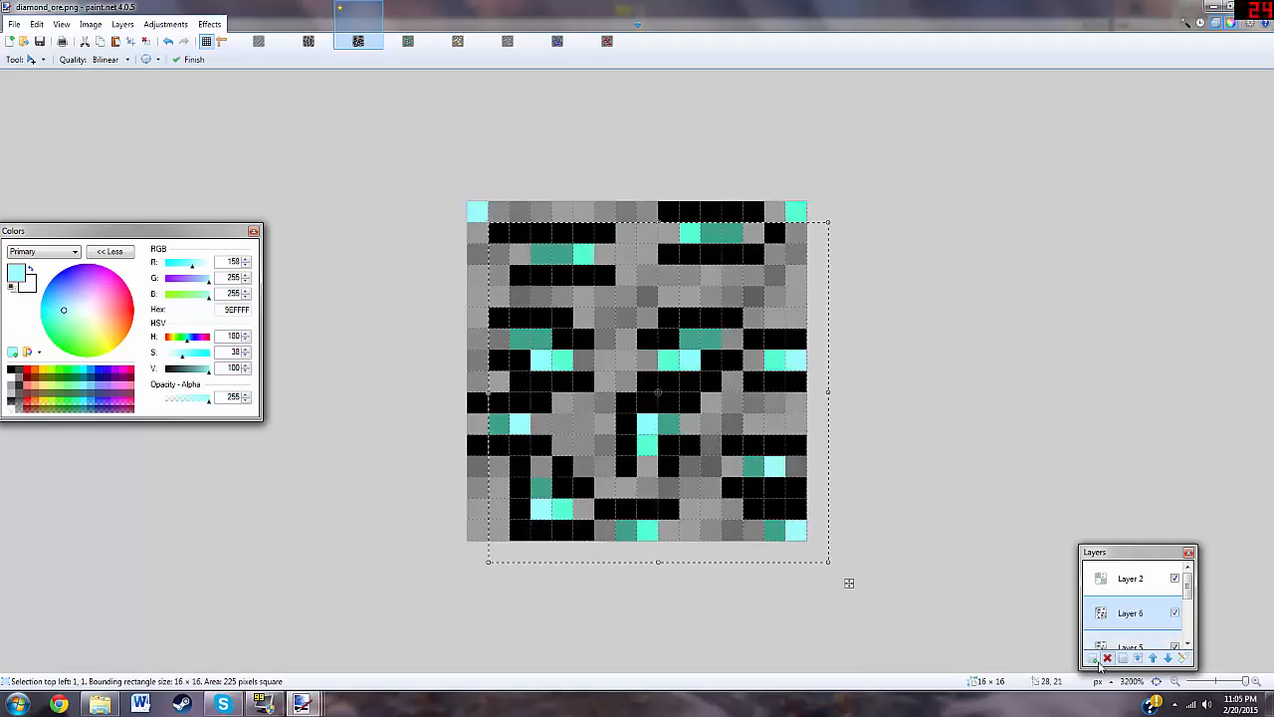
Step: Paste further black copies on new layers shifted one pixel left, right, up and down, and clear the selection
key("ctrl+shift+v")
mouse_move(806, 560)
left_mouse_down()
mouse_move(827, 561)
mouse_move(808, 560)
left_mouse_up()
key("ctrl+shift+v")
key("ctrl+shift+v")
left_click_drag(712, 376, 711, 356)
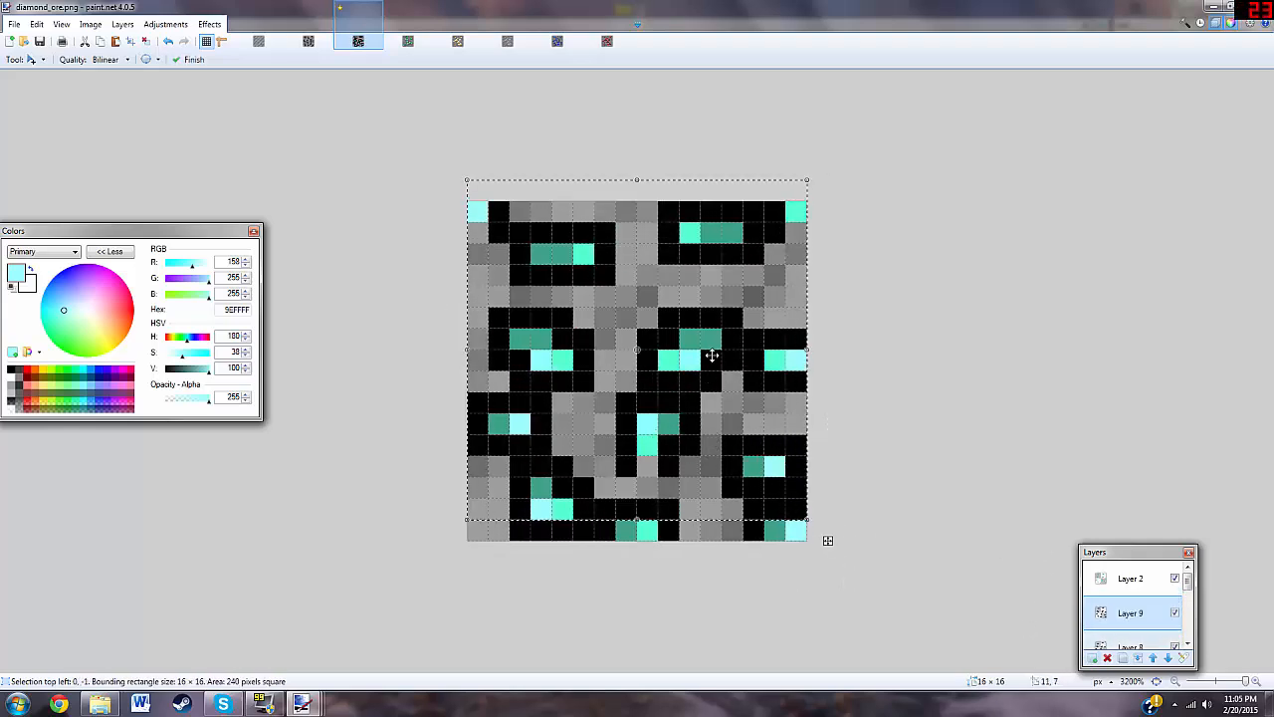
key("ctrl+shift+v")
left_click_drag(868, 518, 867, 539)
left_click(27, 59)
left_click(35, 76)
left_click(876, 216)
Step: Merge all the shifted black copies down into Layer 3, keeping it separate from the Background
left_click(1140, 659)
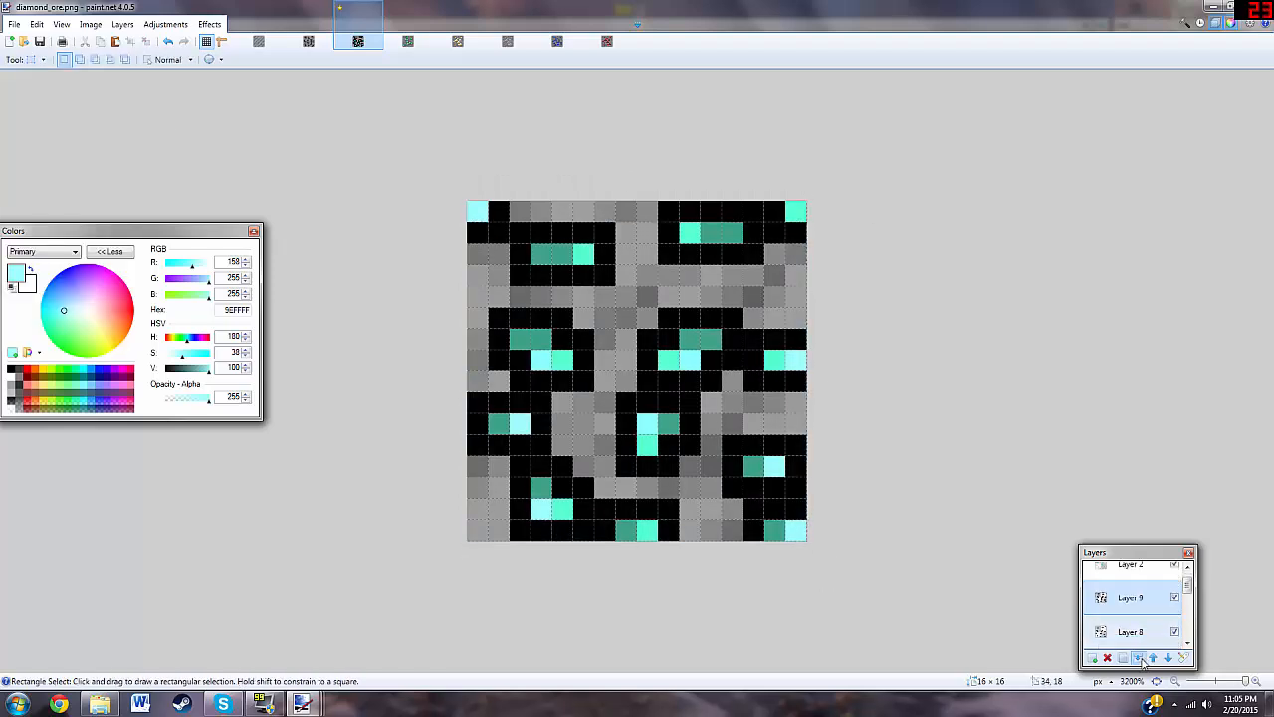
left_click(1141, 660)
left_click(1141, 660)
left_click(1141, 660)
left_click(1141, 660)
left_click(1141, 660)
double_click(1141, 660)
key("ctrl+z")
Step: Lower the opacity of the black outline layer, Layer 3, to 51
left_click(1184, 658)
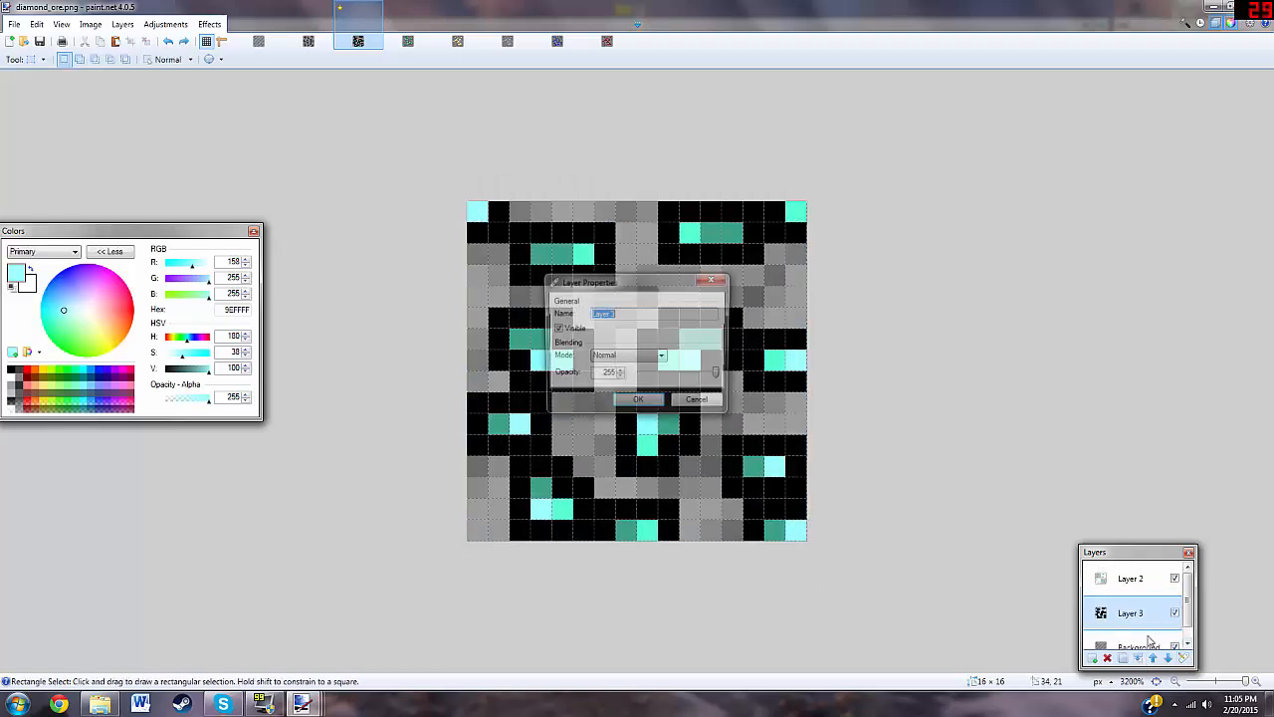
left_click_drag(714, 374, 660, 379)
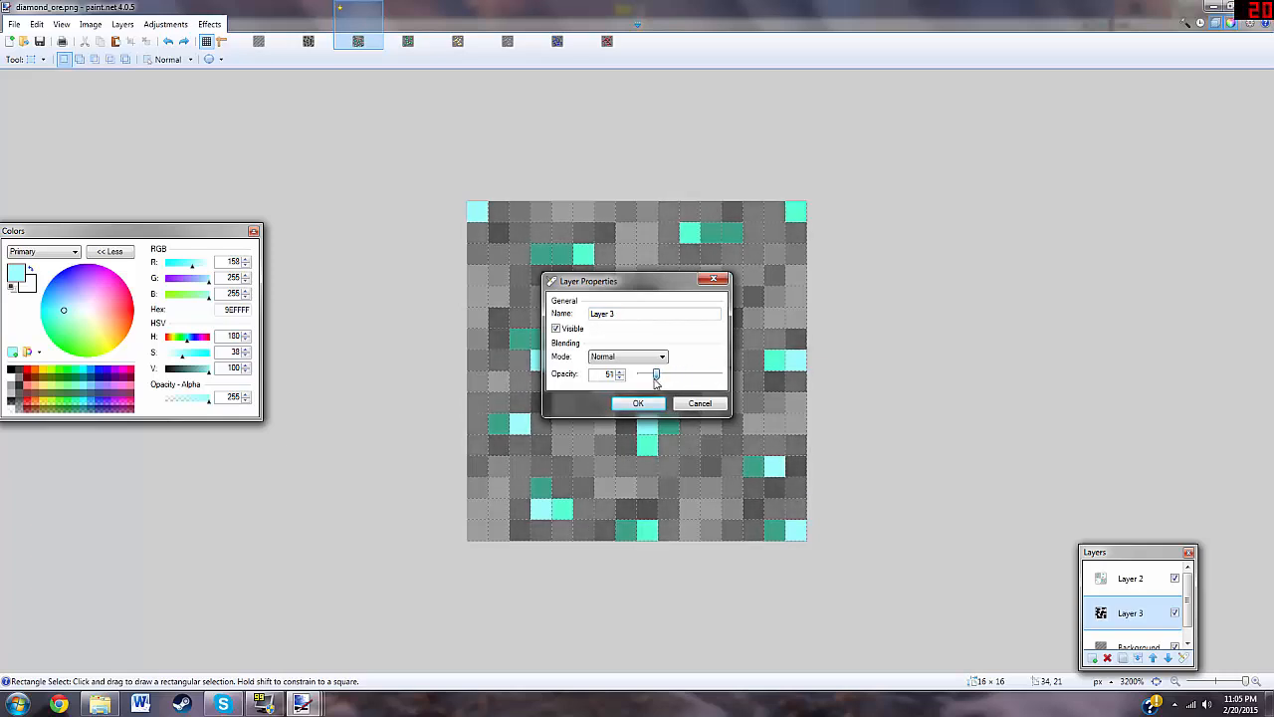
left_click(652, 401)
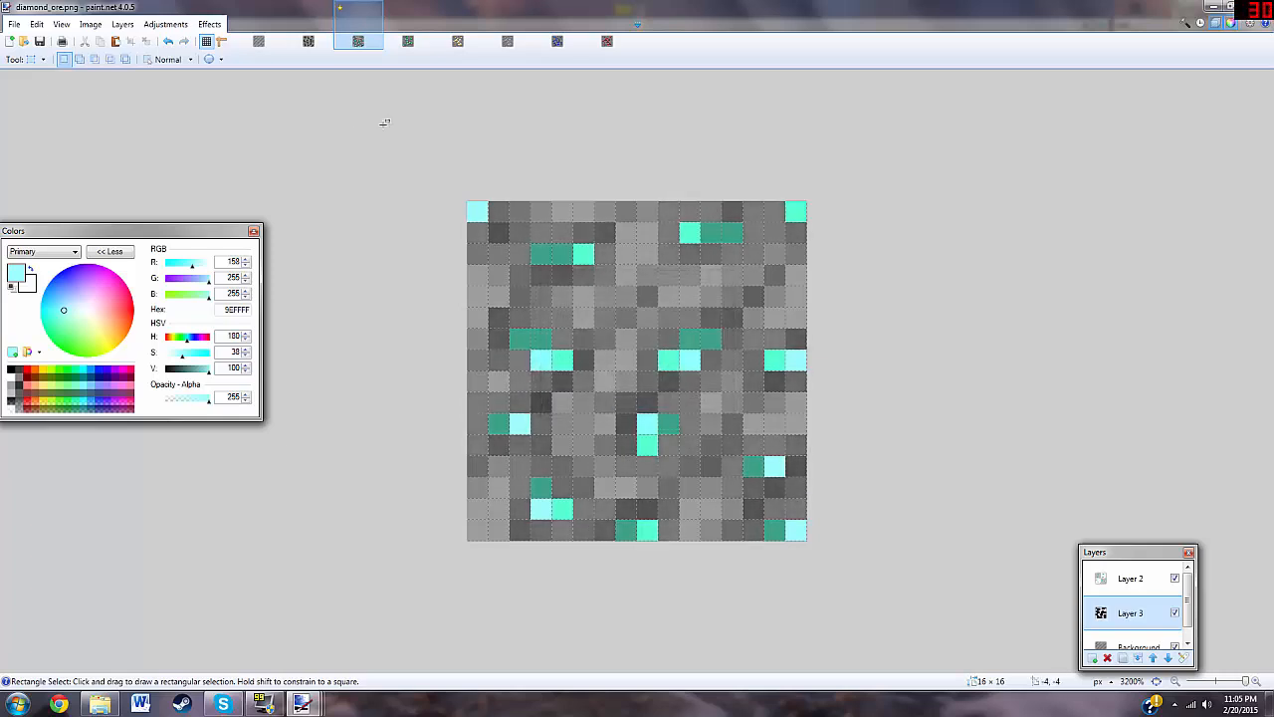
Step: Try to merge Layer 2 down through Layer 3 into the Background, and undo both merges
left_click(1110, 591)
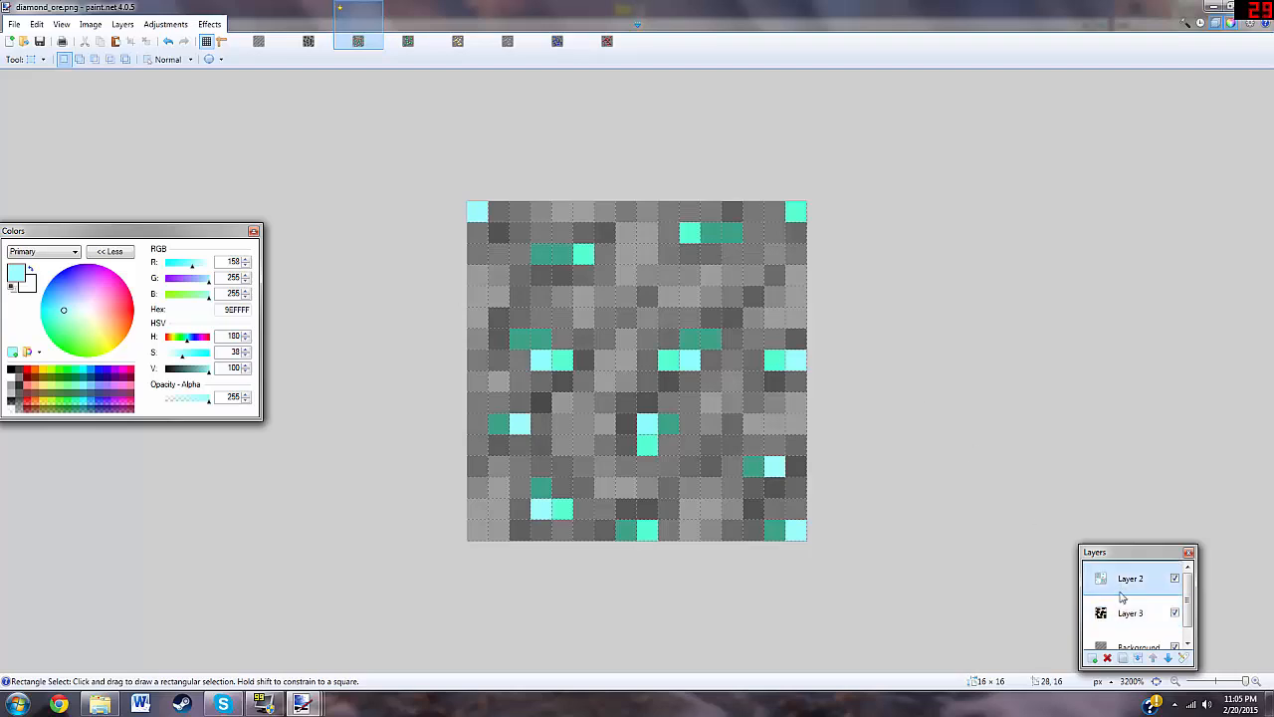
double_click(1138, 659)
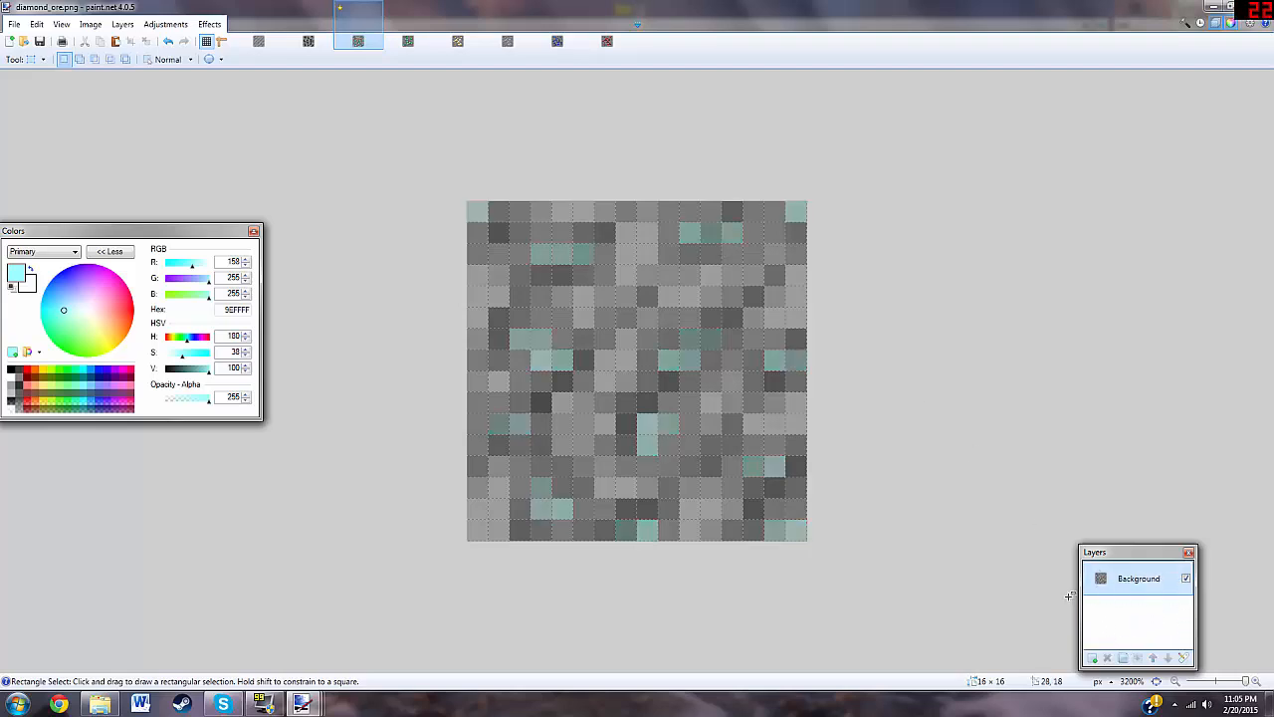
key("ctrl+z")
key("ctrl+z")
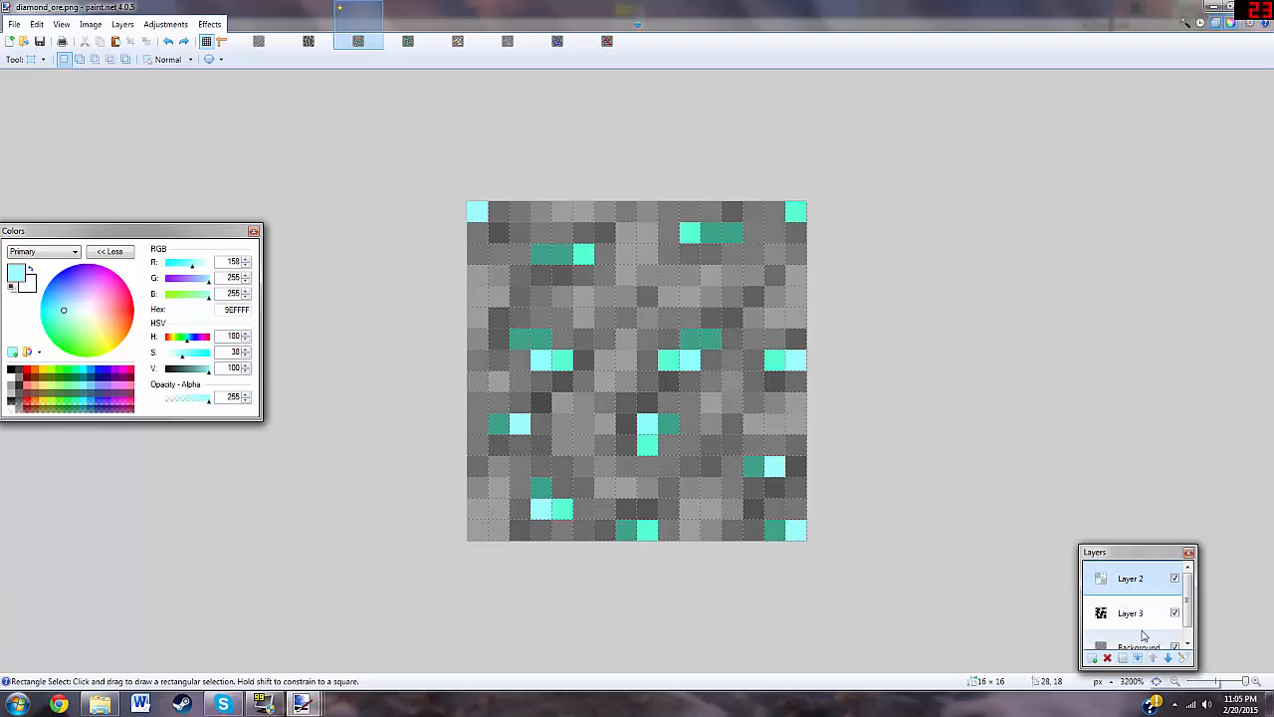
Step: Merge Layer 3 and then Layer 2 into the Background, and save diamond_ore.png with auto-detected bit depth
left_click(1145, 615)
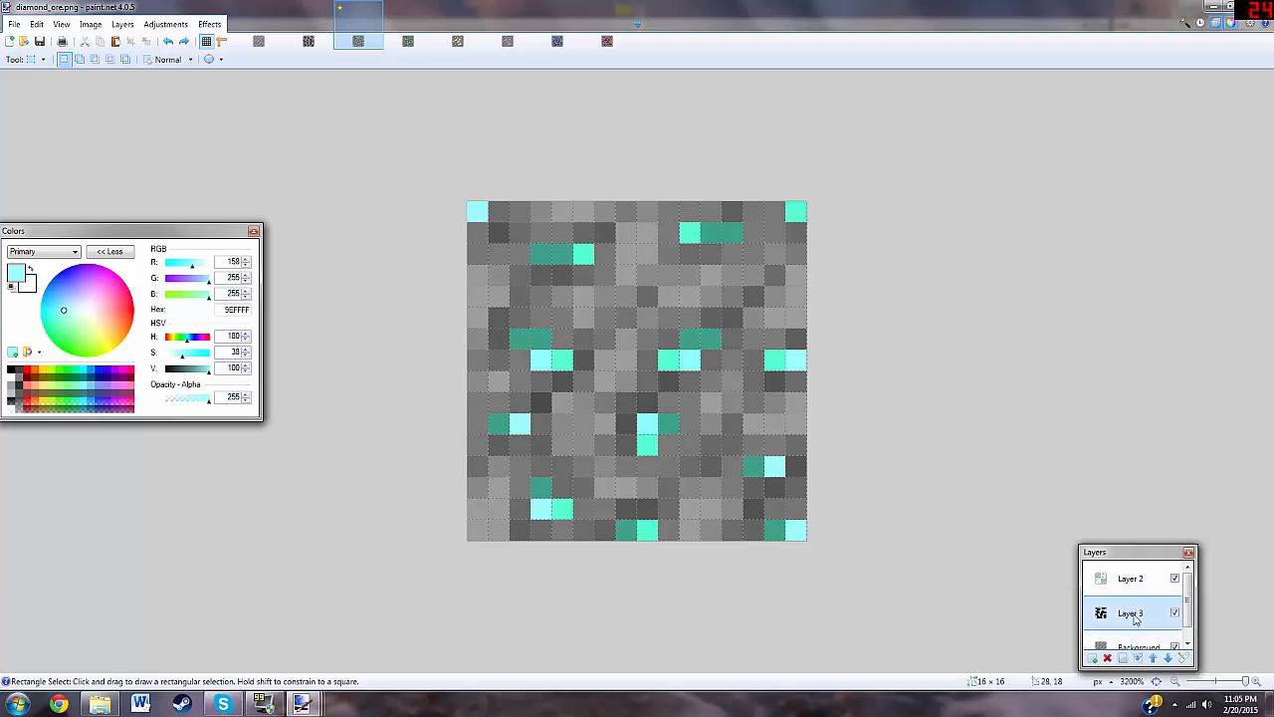
left_click(1135, 659)
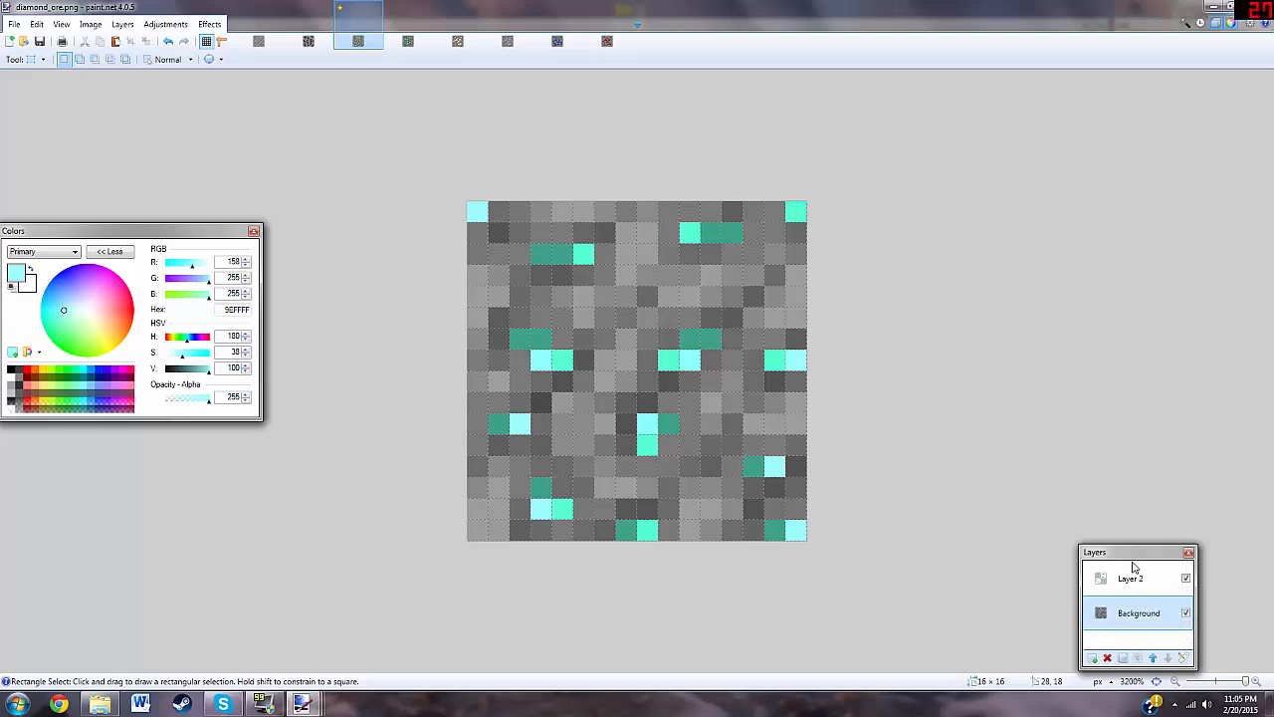
left_click(1136, 657)
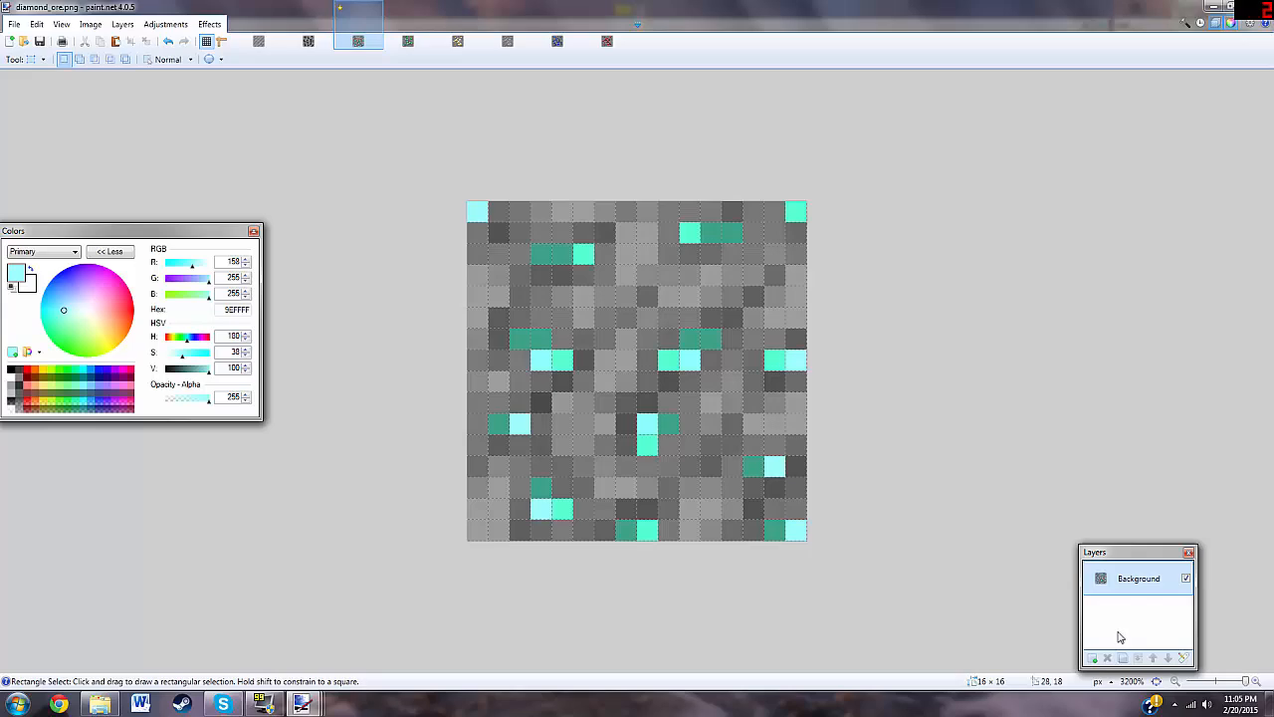
key("ctrl+s")
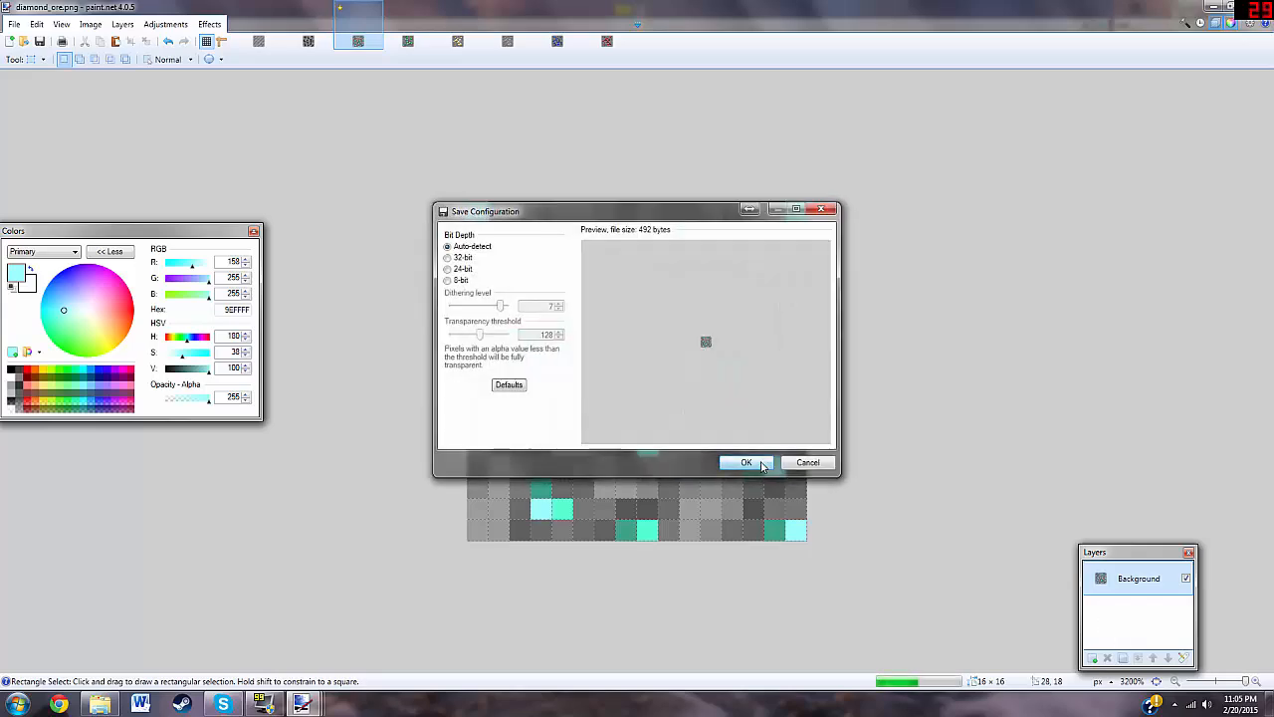
left_click(761, 464)
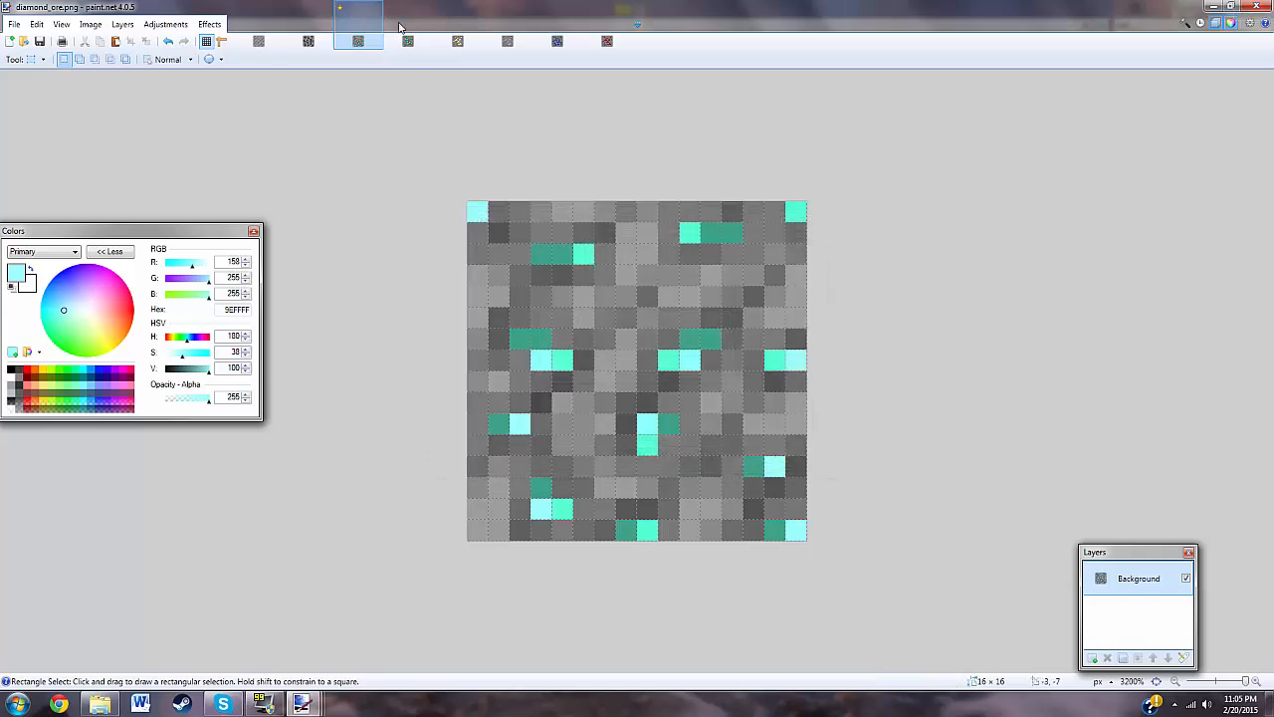
Step: Compare the finished coal ore and diamond ore textures by switching between the two images
left_click(304, 40)
left_click(344, 42)
left_click(303, 40)
left_click(339, 43)
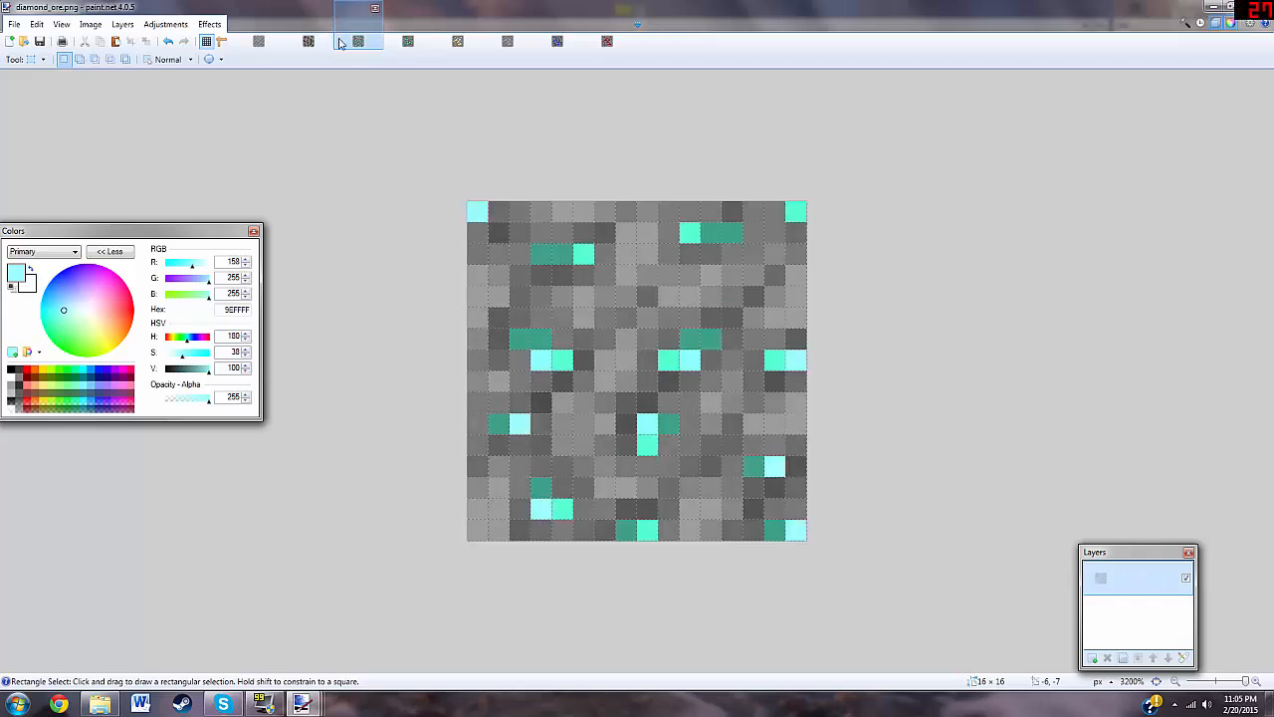
left_click(307, 41)
Step: Switch to the emerald_ore.png image and add a new layer above its background
left_click(407, 41)
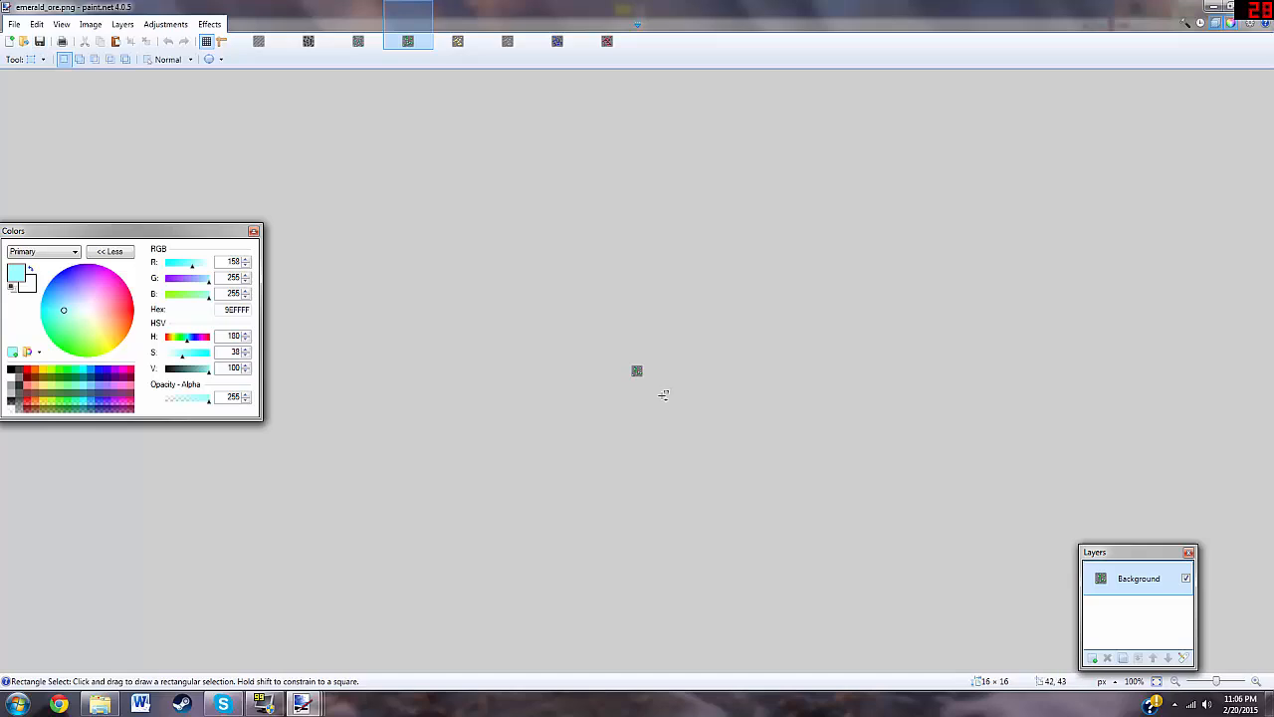
scroll(664, 395, "up", 6)
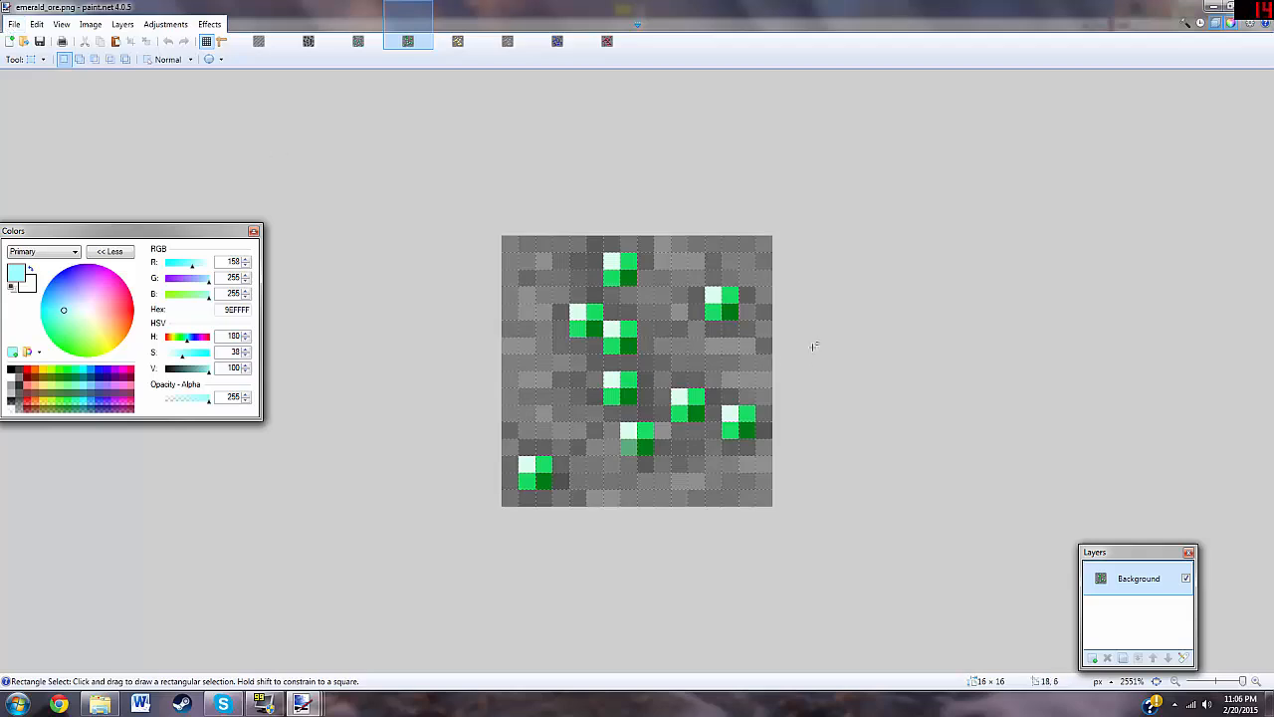
left_click(1094, 658)
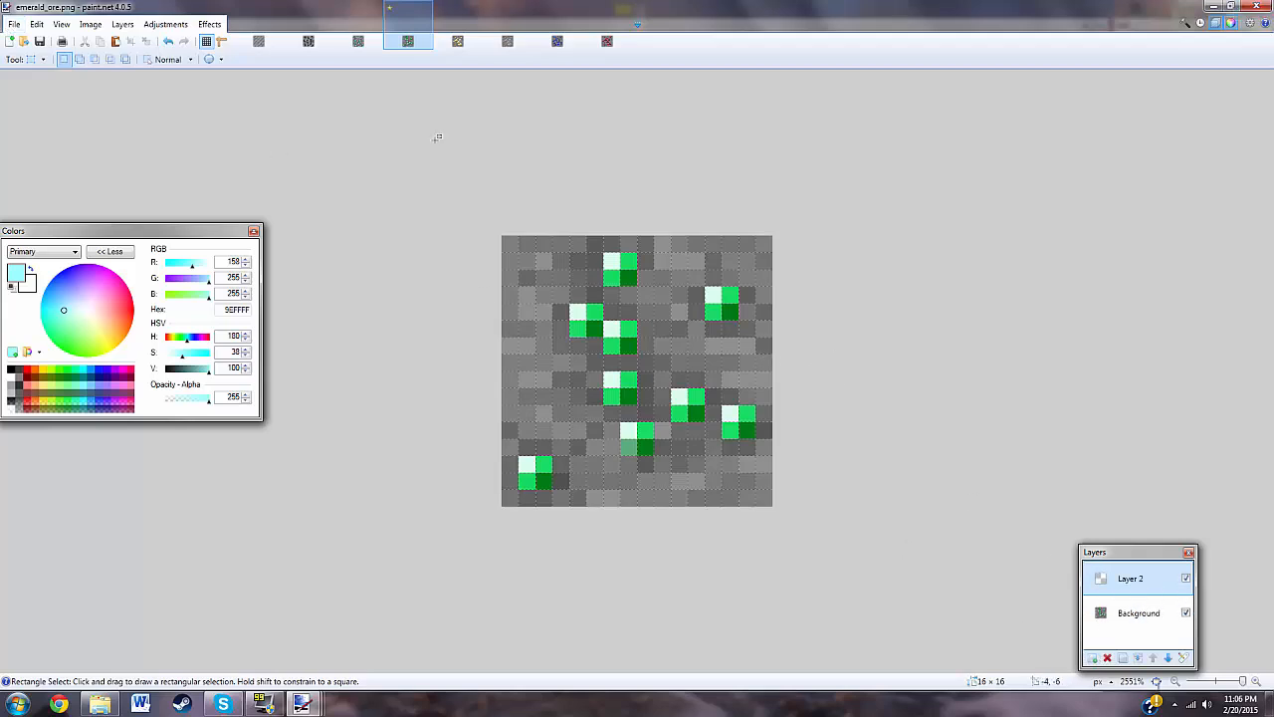
Step: Copy the whole stone.png texture and paste it over the Background layer of emerald_ore.png
left_click(259, 41)
key("ctrl+a")
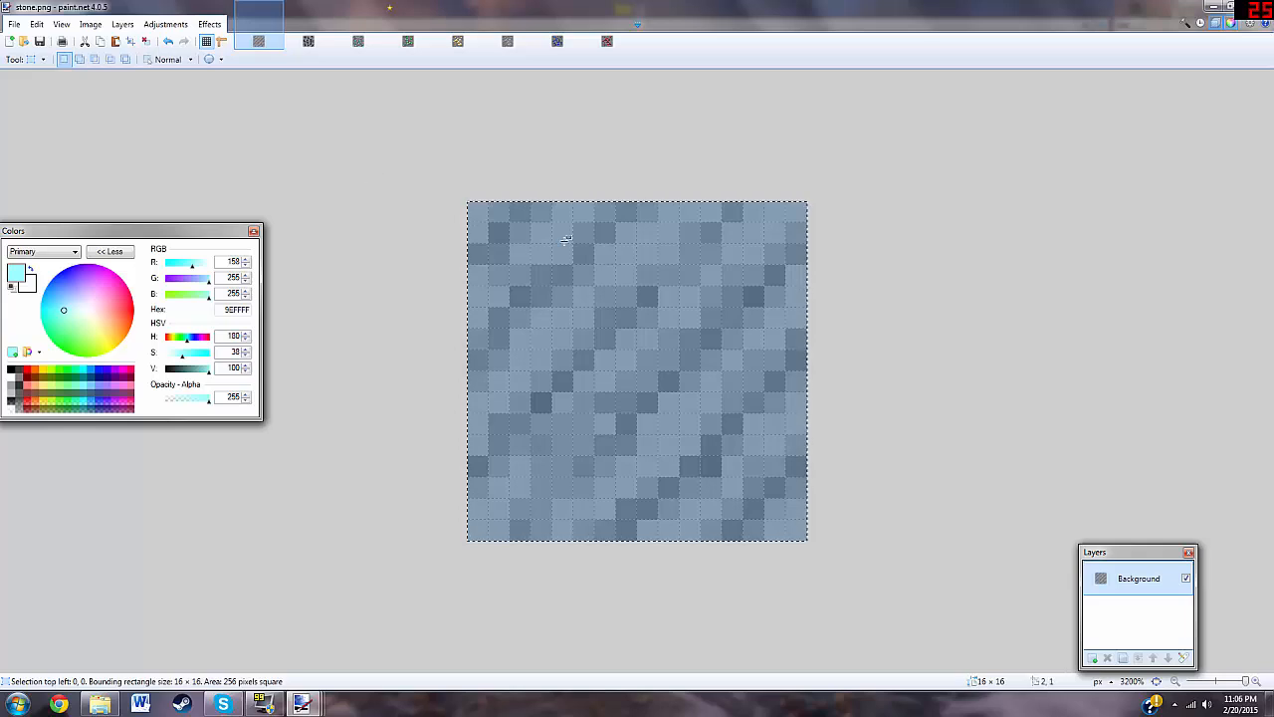
left_click(409, 41)
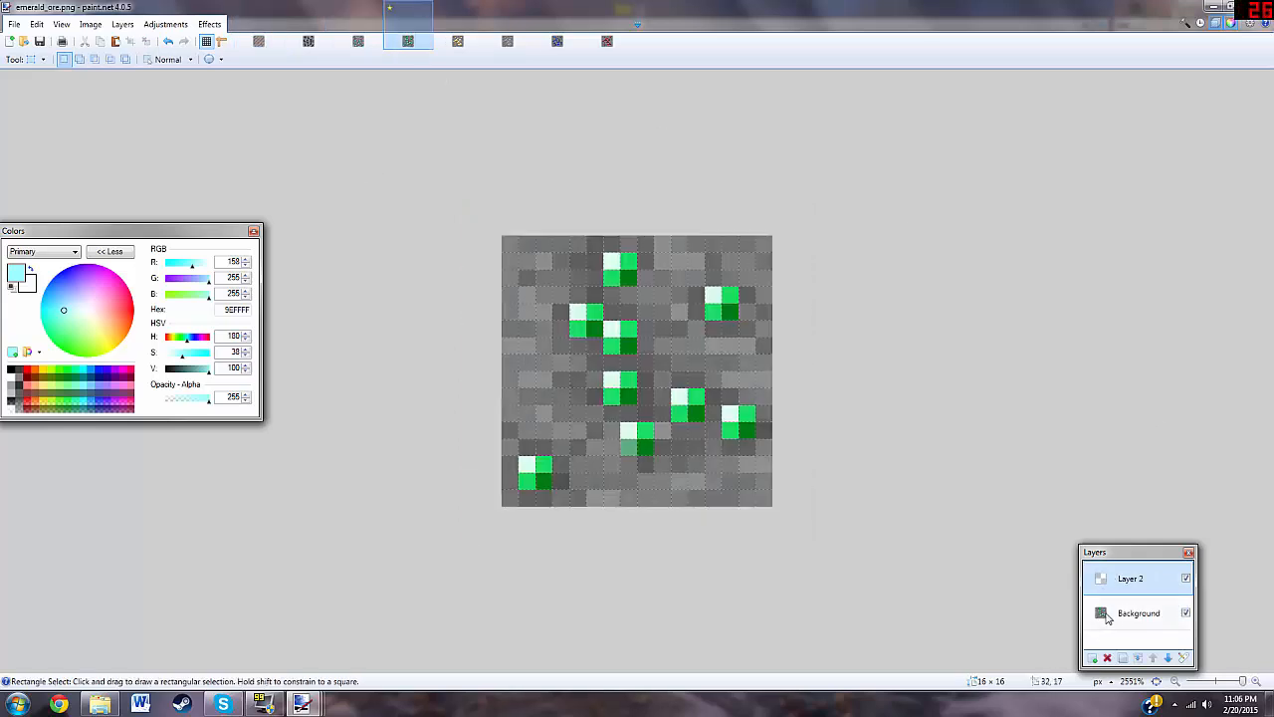
left_click(1102, 611)
key("ctrl+v")
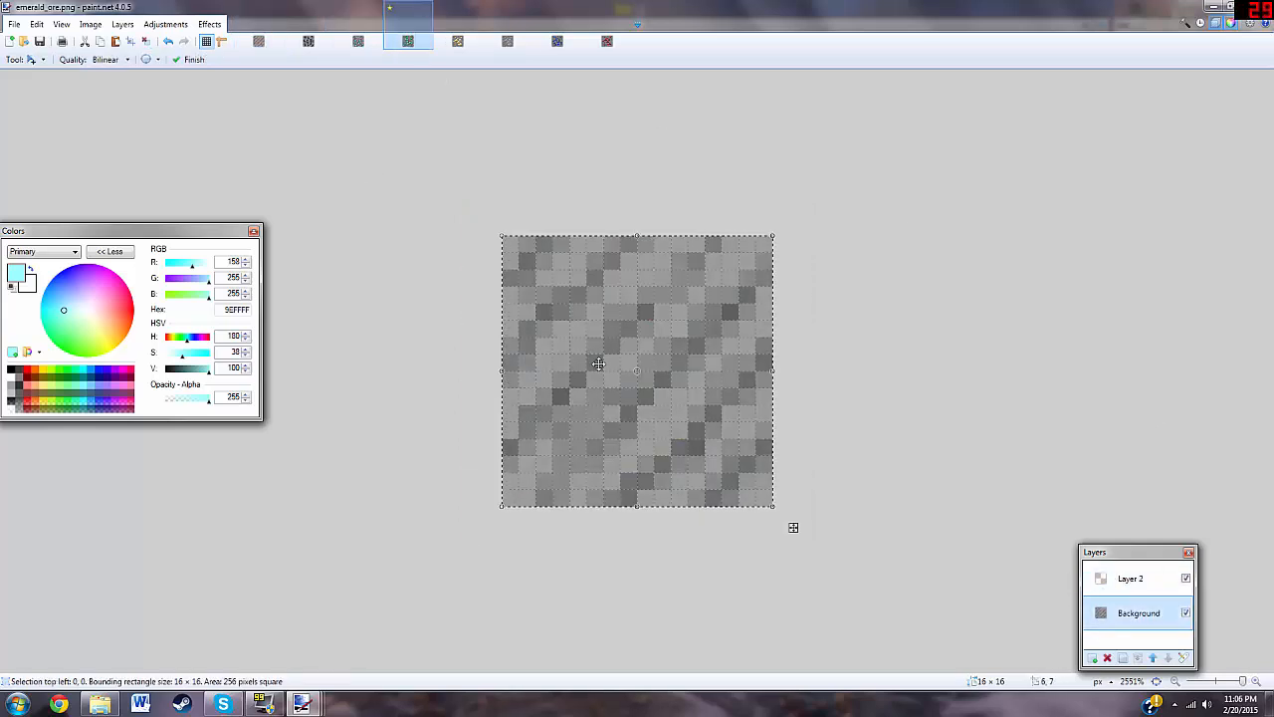
left_click(30, 59)
left_click(40, 77)
Step: Pencil nine scattered 2 × 2 pixel blocks in bright green 59FF49 on Layer 2 of the emerald ore texture
left_click(30, 60)
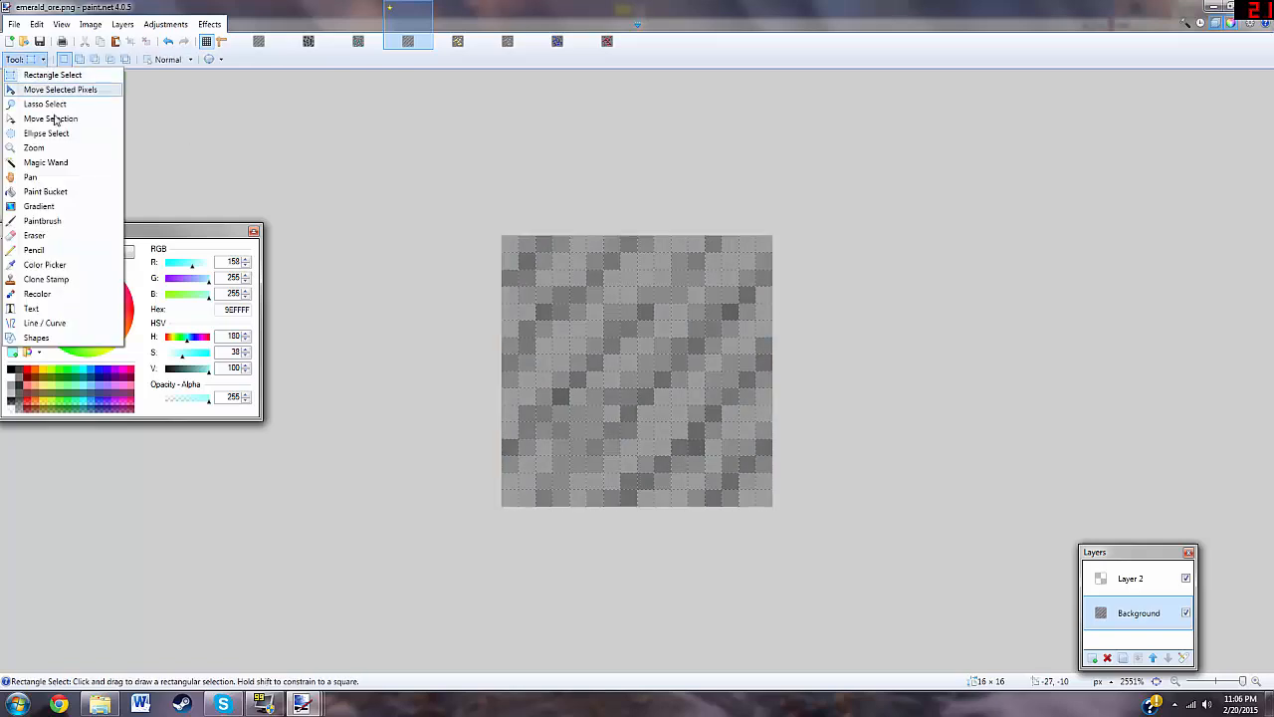
left_click(34, 250)
left_click(68, 347)
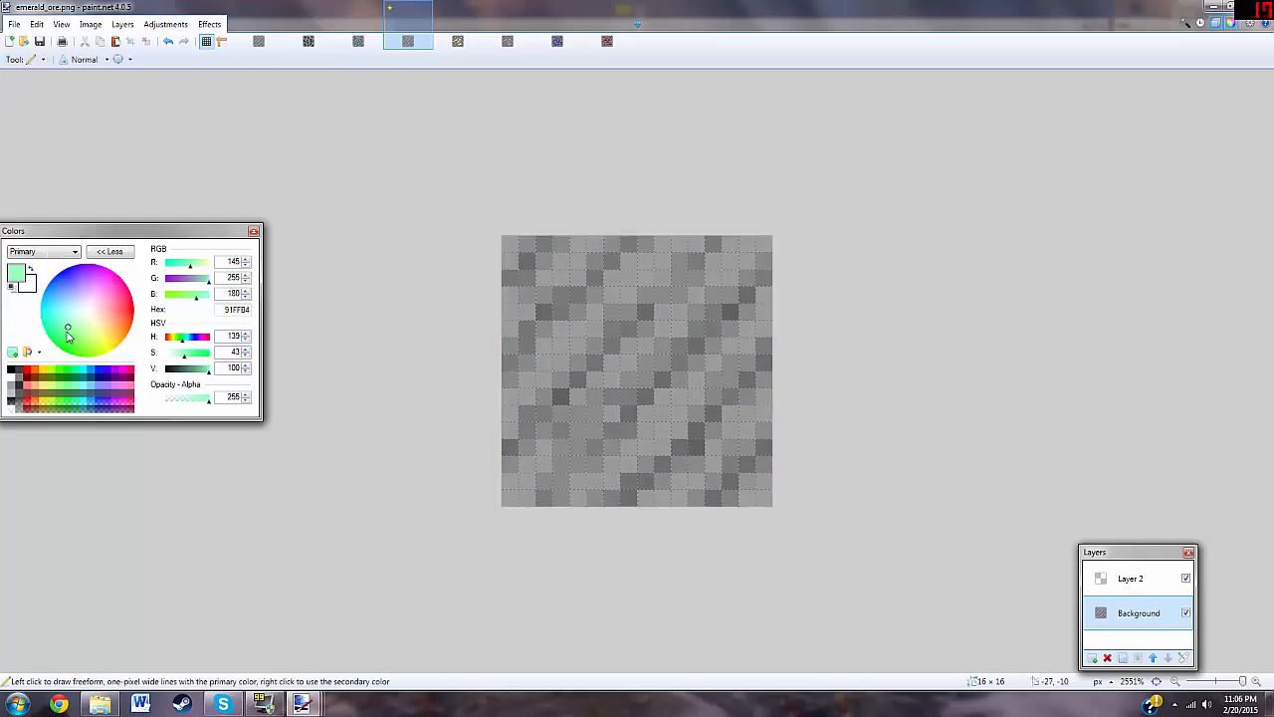
left_click_drag(68, 347, 64, 334)
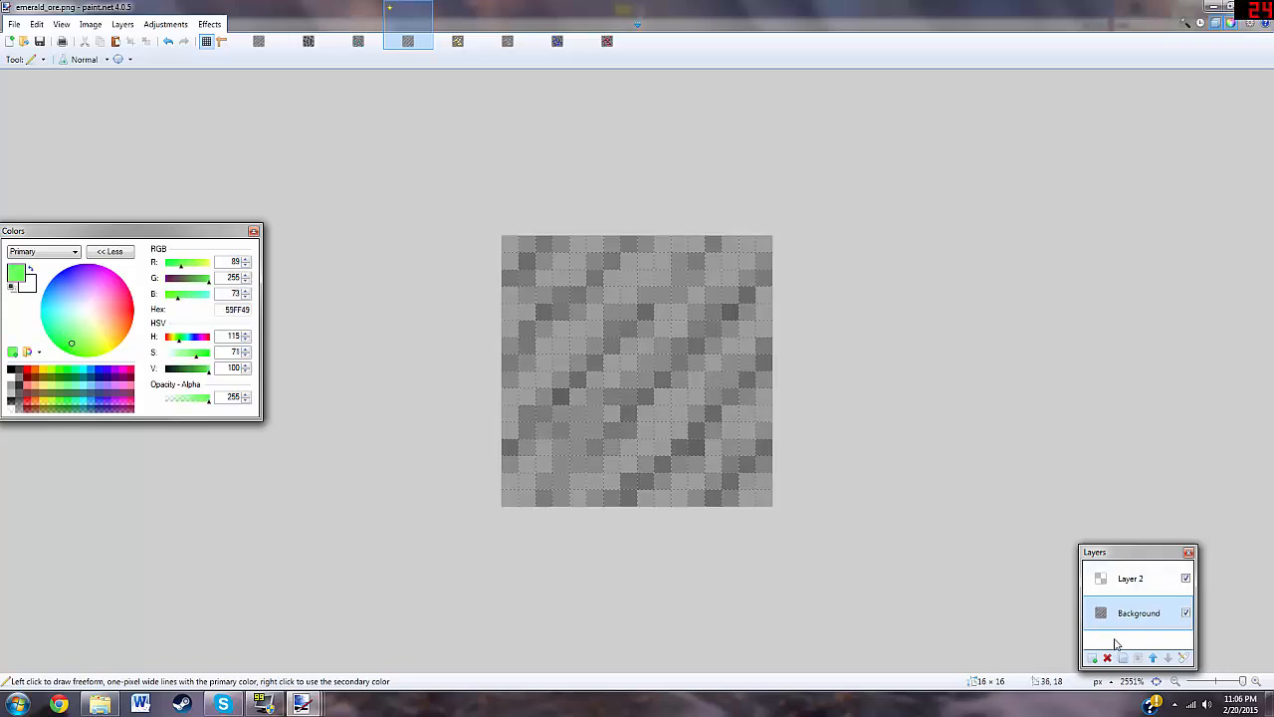
left_click(1125, 578)
mouse_move(561, 279)
left_mouse_down()
mouse_move(578, 261)
mouse_move(657, 282)
mouse_move(679, 329)
left_mouse_up()
mouse_move(577, 396)
left_mouse_down()
mouse_move(594, 413)
mouse_move(679, 430)
left_mouse_up()
left_click_drag(512, 398, 529, 386)
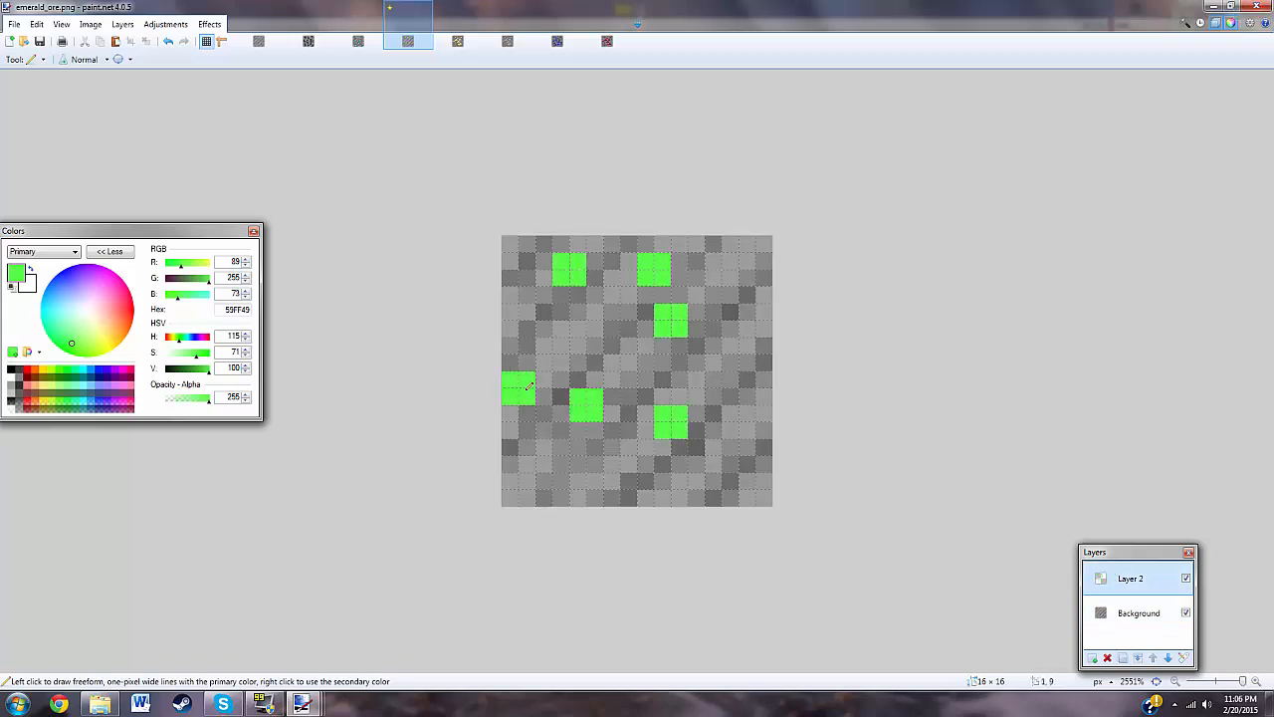
left_click_drag(747, 481, 770, 494)
left_click_drag(576, 493, 594, 480)
left_click_drag(747, 331, 763, 313)
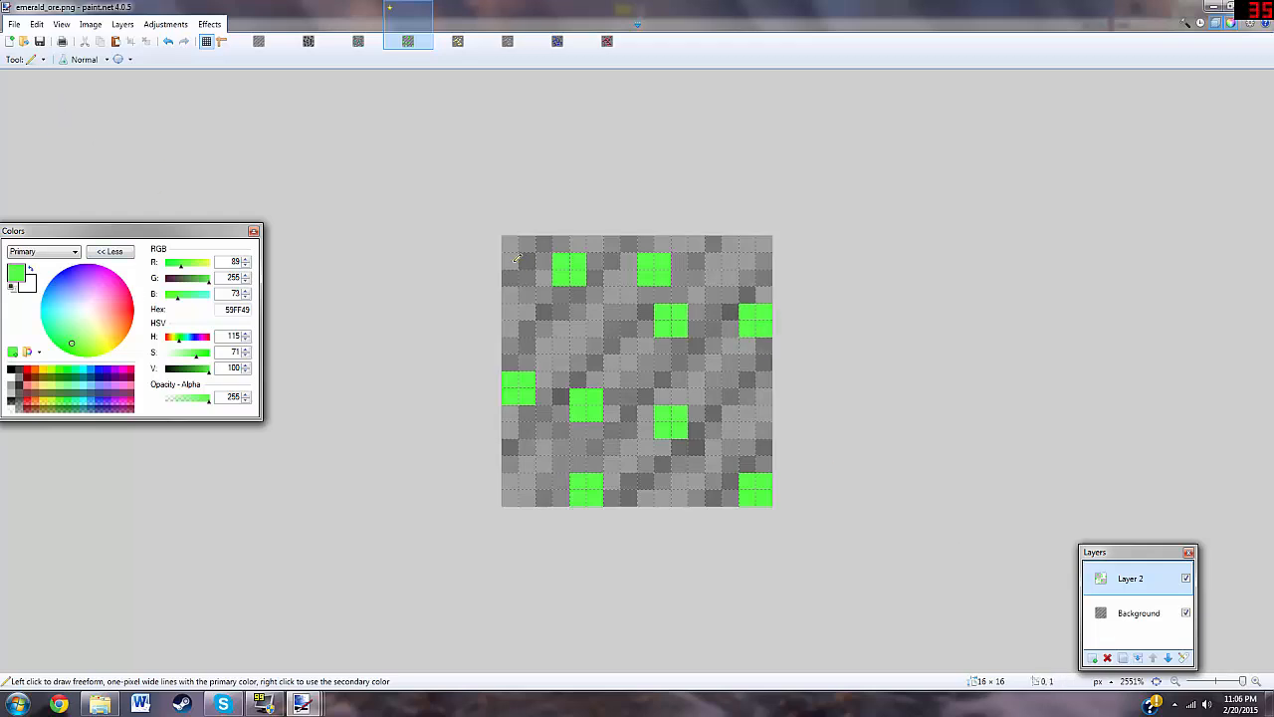
Step: Add Layer 3 and shade the upper-left pixel of each green block with black at opacity 120
left_click(1093, 658)
left_click(11, 371)
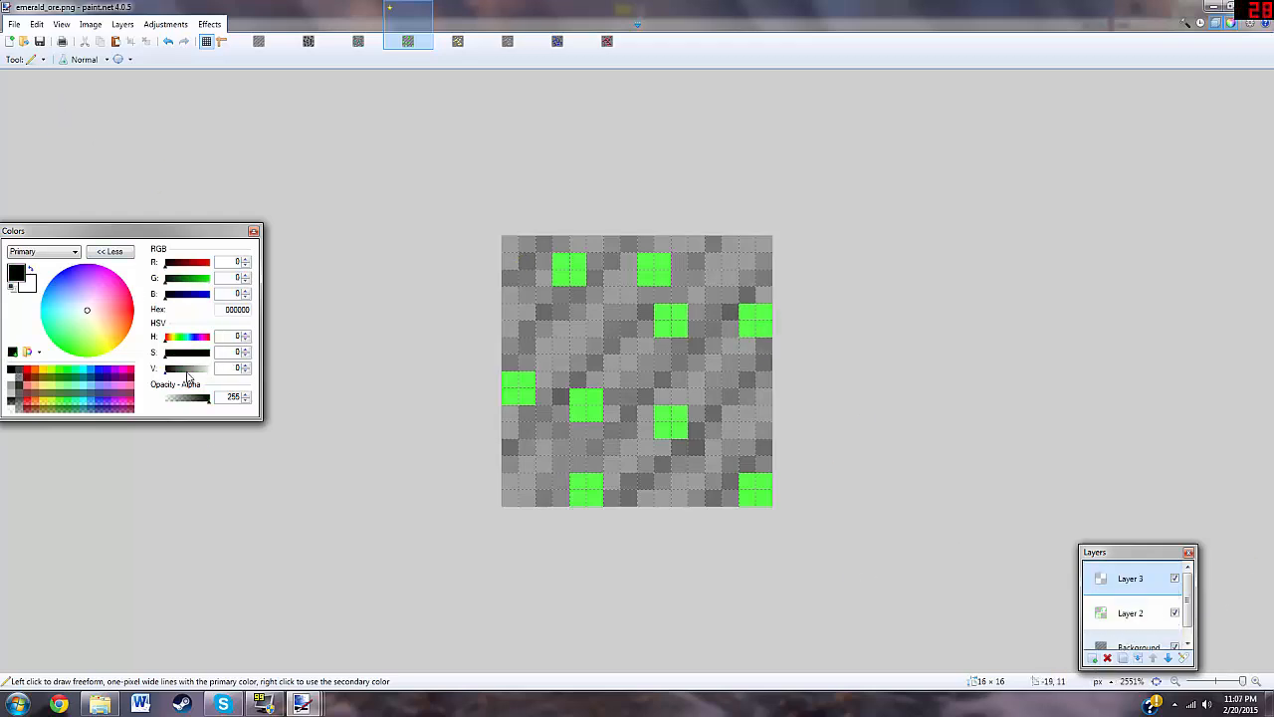
mouse_move(208, 399)
left_mouse_down()
mouse_move(175, 407)
mouse_move(200, 411)
left_mouse_up()
left_click(510, 379)
left_click(561, 261)
left_click(645, 261)
left_click(747, 312)
left_click(662, 312)
left_click(662, 414)
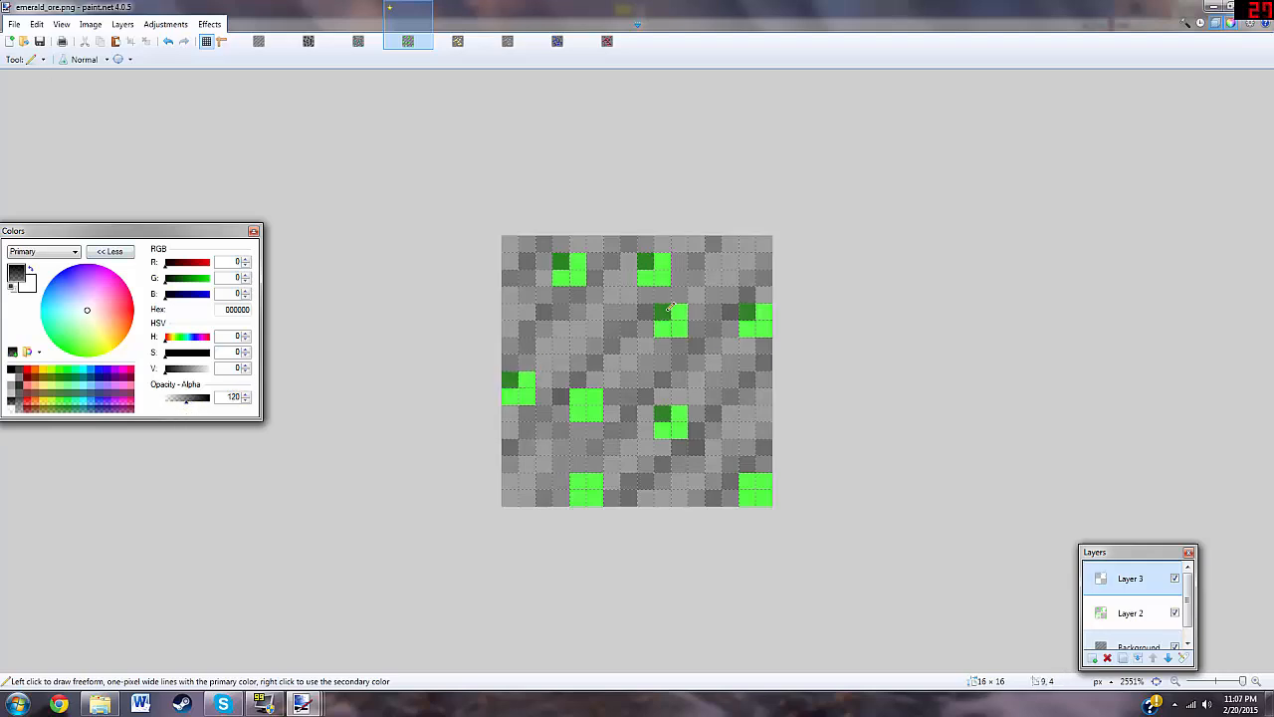
left_click(578, 397)
left_click(578, 481)
left_click(747, 481)
Step: Shade the lower-left pixel of each green block on a new layer with black at opacity 74
left_click_drag(194, 401, 178, 401)
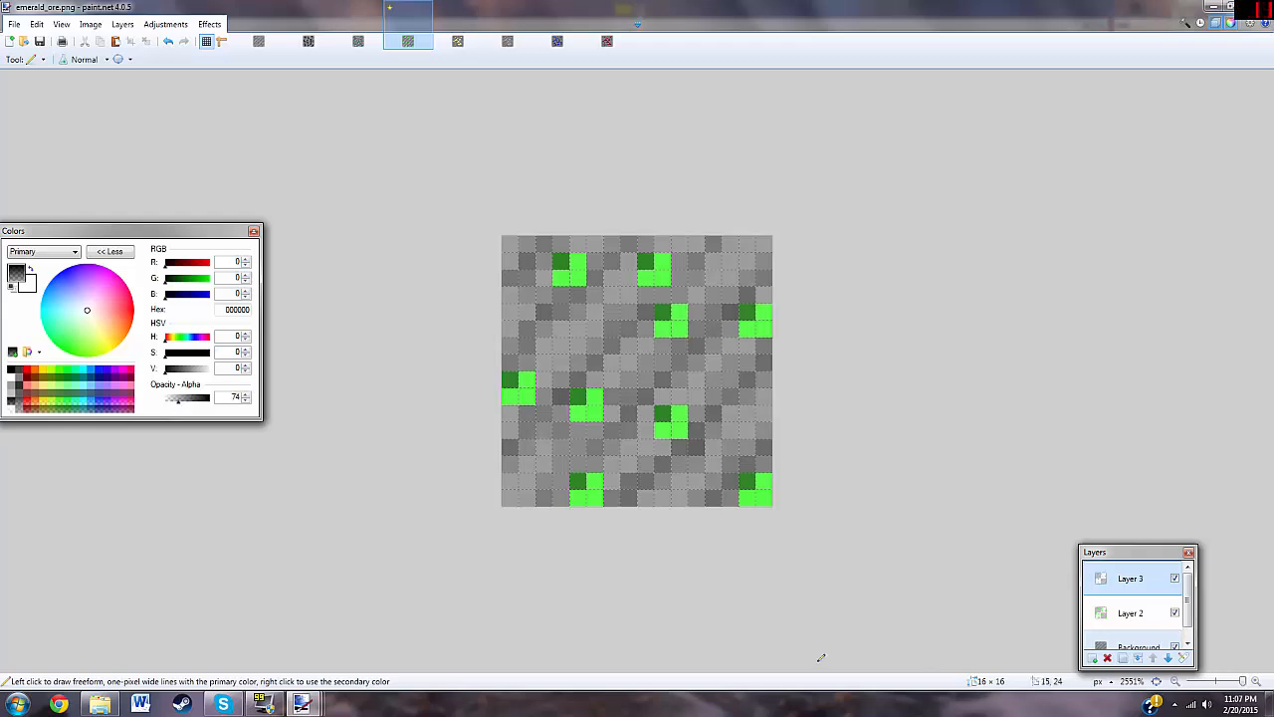
left_click(560, 278)
left_click(646, 278)
left_click(662, 328)
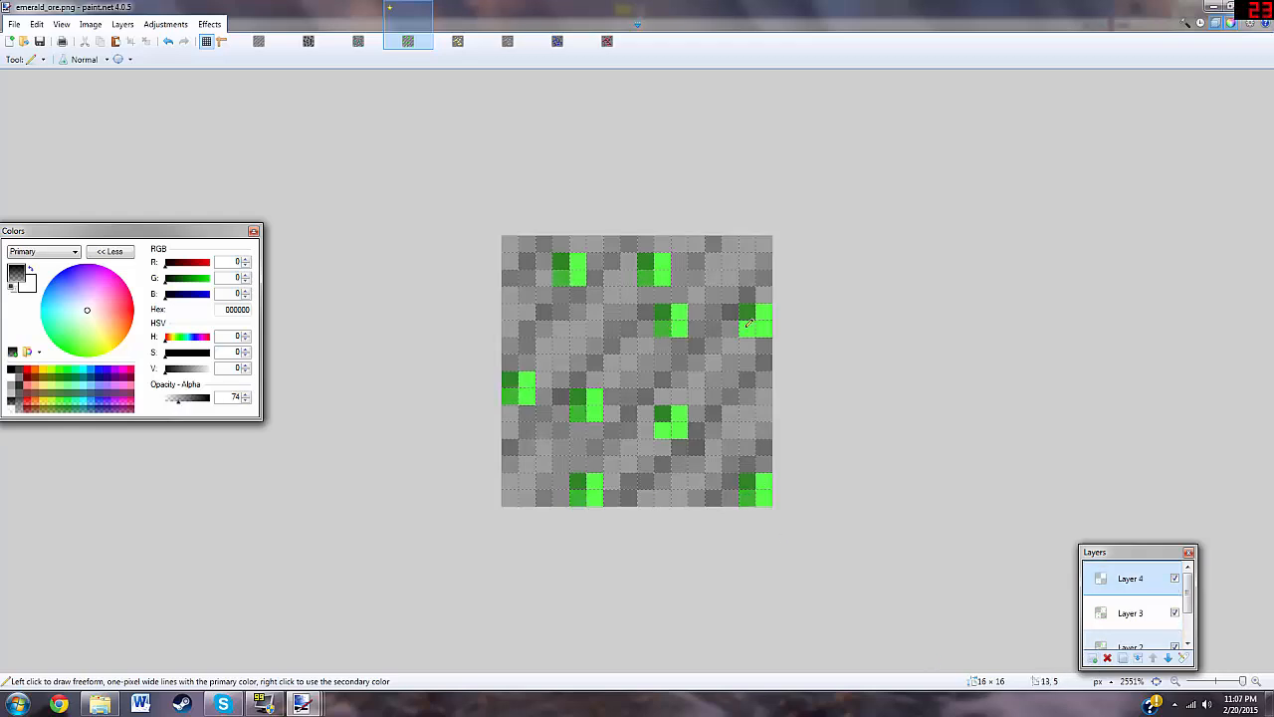
Step: Add Layer 5 and highlight the lower-right pixel of each green block with white at opacity 136
left_click_drag(189, 374, 210, 382)
left_click(1092, 658)
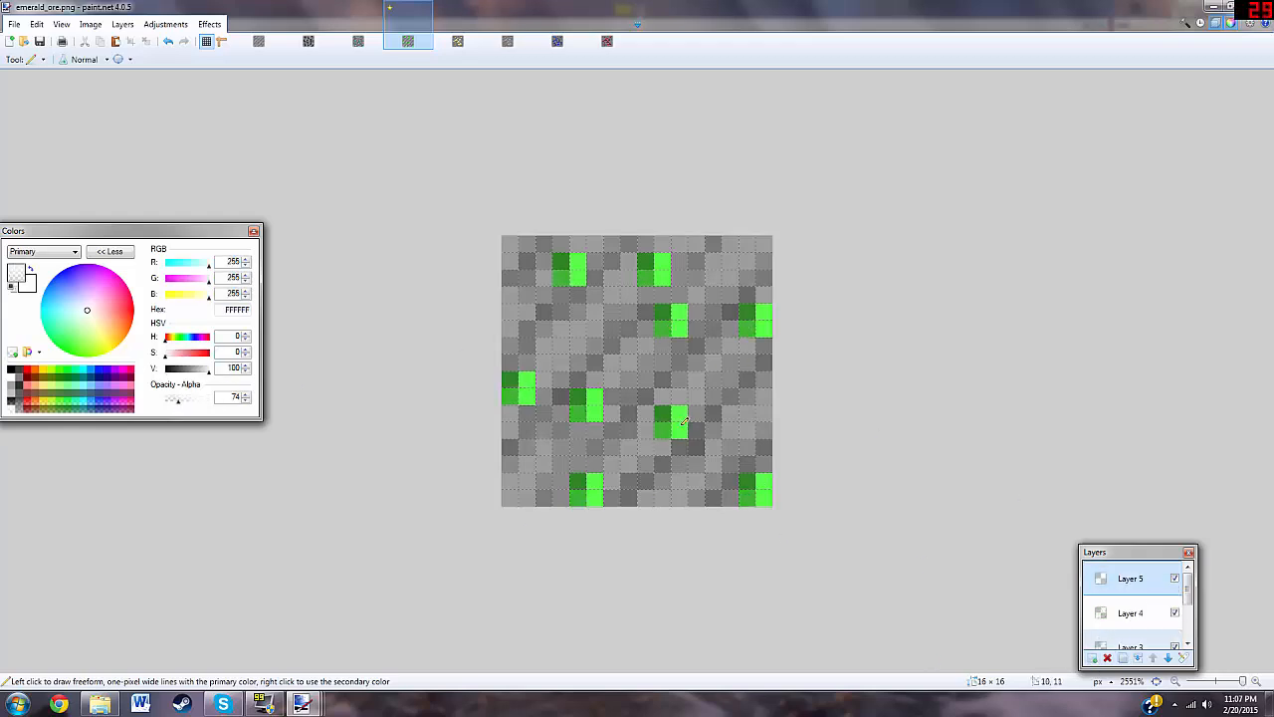
left_click(679, 429)
left_click(597, 498)
left_click(594, 413)
left_click(527, 397)
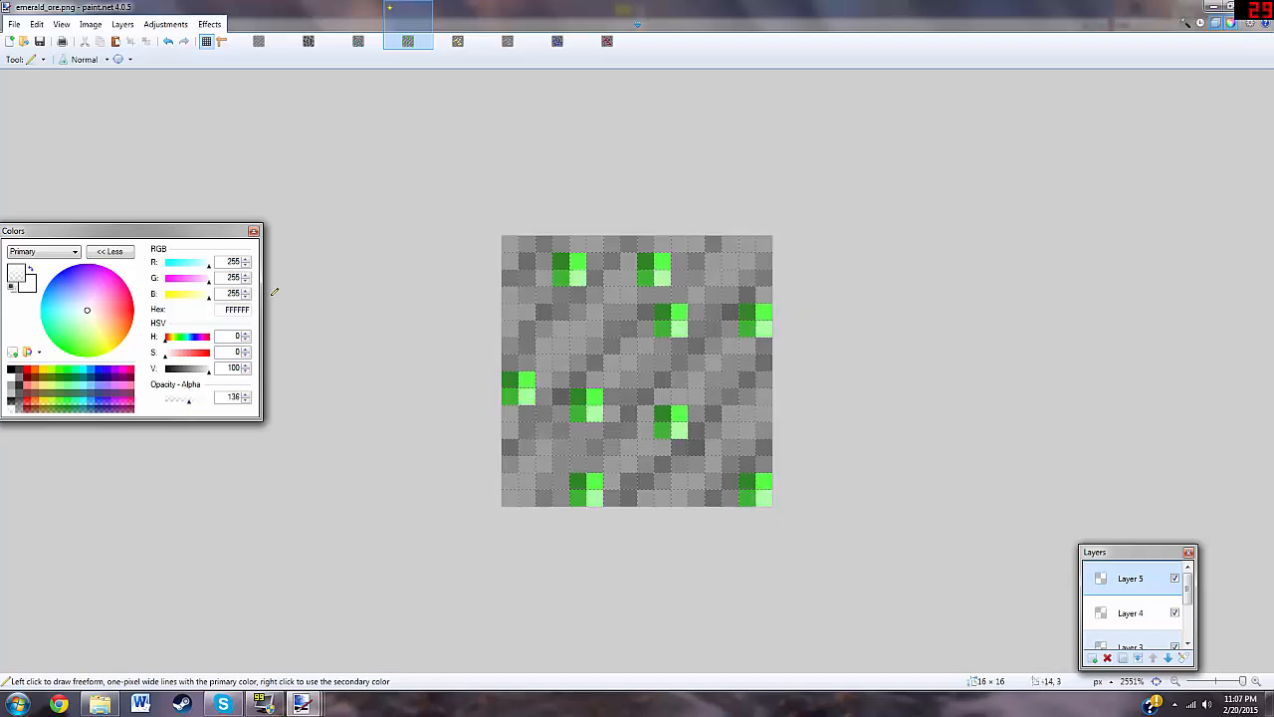
Step: Merge the highlight and shading layers down into Layer 2
key("s")
key("ctrl+m")
key("ctrl+m")
key("ctrl+m")
Step: Apply Add Noise to the emerald pixels with intensity 27, color saturation 12 and coverage 100
left_click(209, 23)
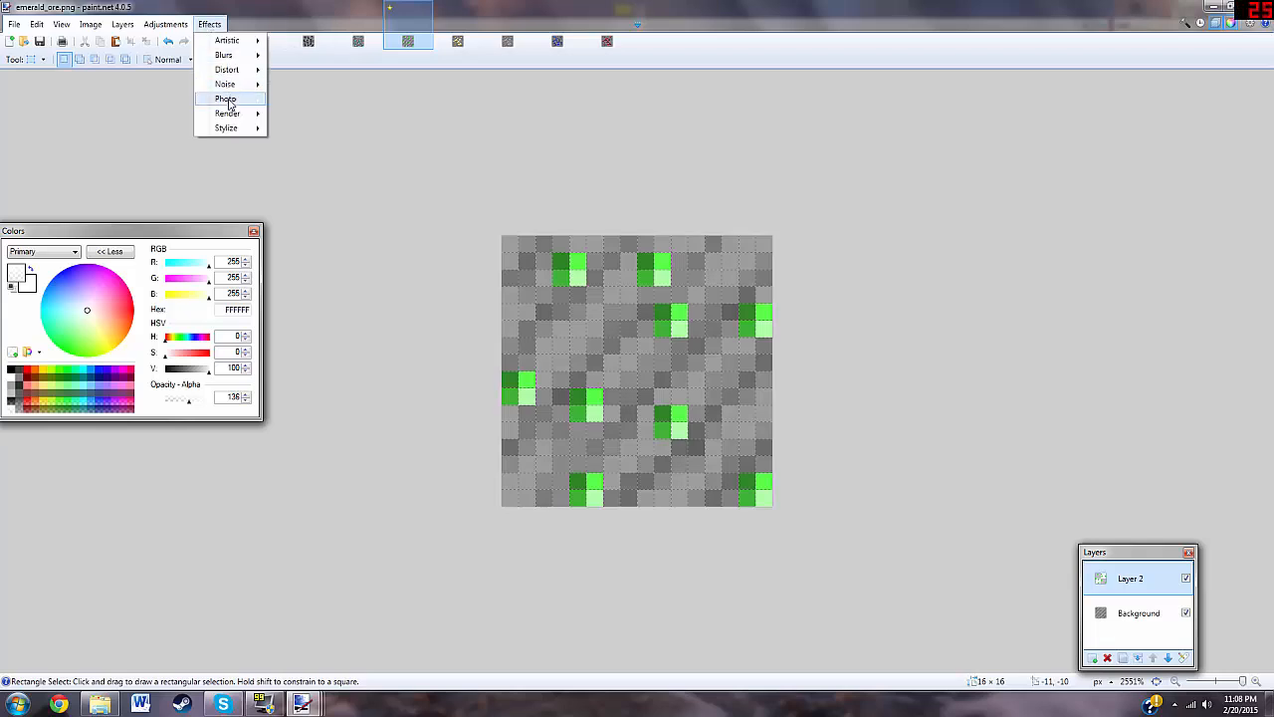
mouse_move(227, 85)
left_click(301, 84)
left_click_drag(622, 275, 293, 352)
left_click_drag(243, 420, 210, 425)
left_click_drag(293, 388, 244, 390)
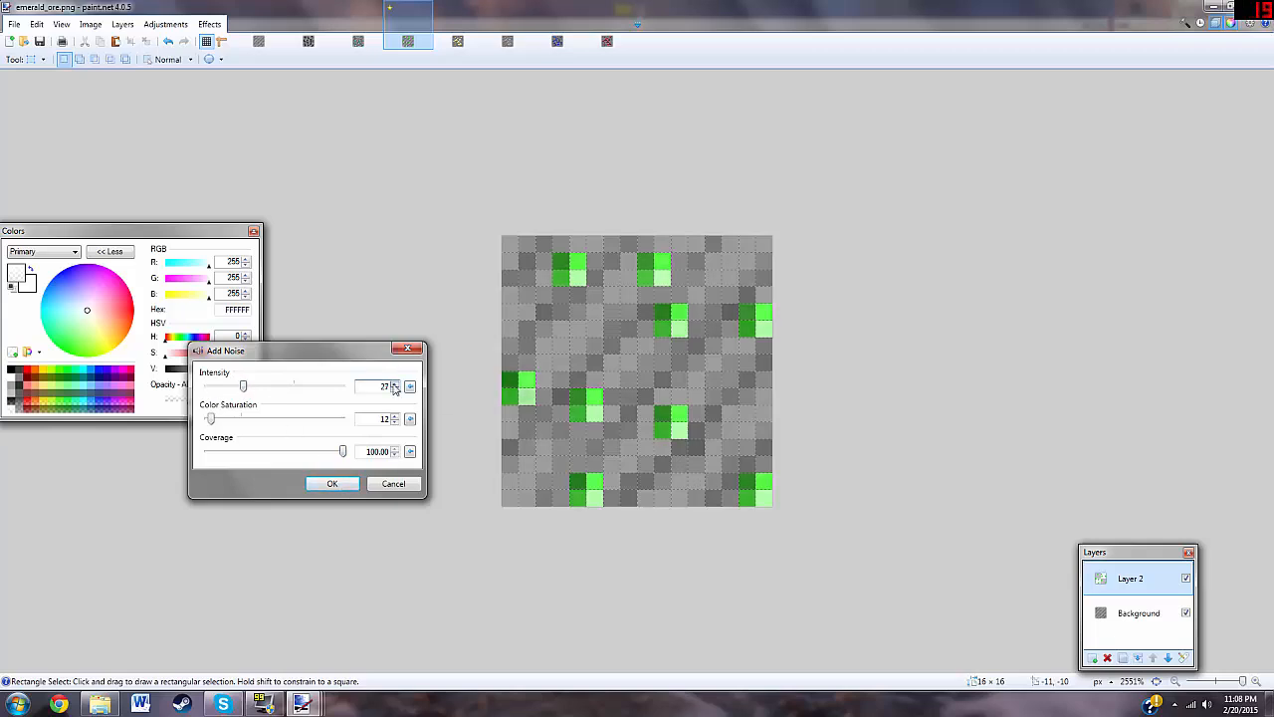
left_click(347, 481)
Step: Paste a copy of the emerald pixels onto a new Layer 3 placed beneath Layer 2
left_click(1092, 658)
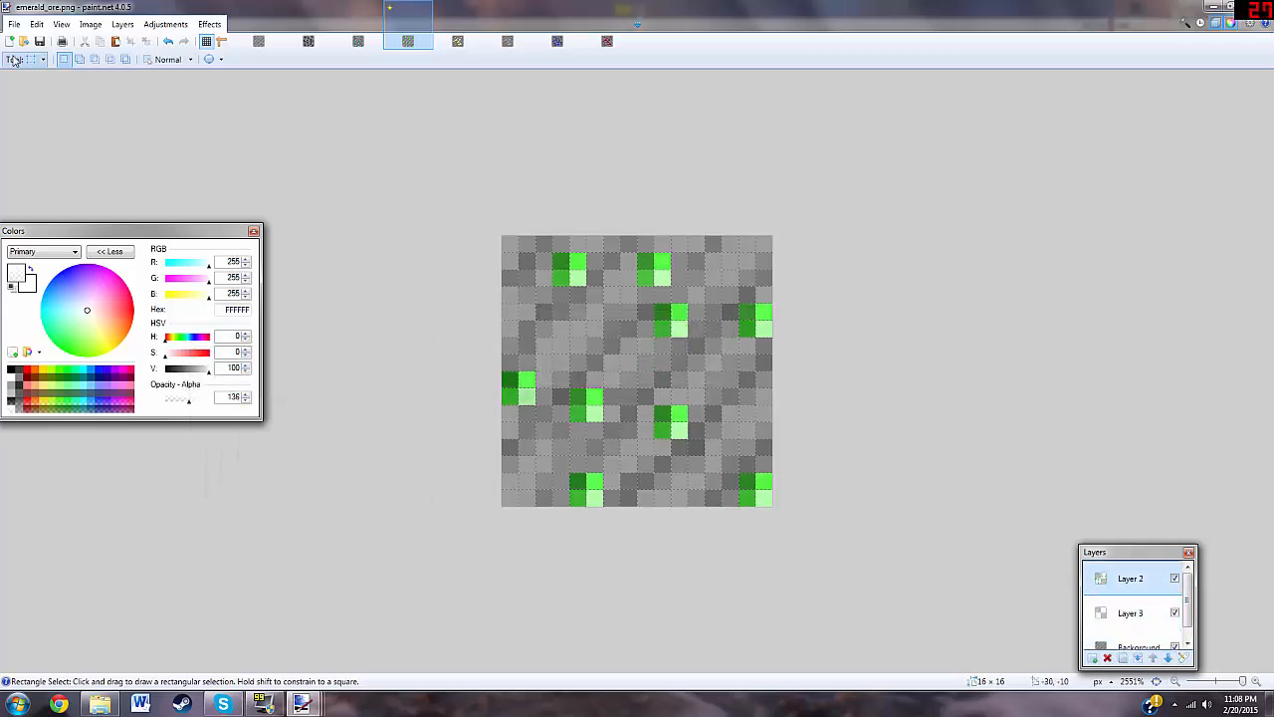
key("ctrl+a")
key("ctrl+v")
Step: Darken the copied emerald pixels on Layer 3 to solid black with repeated color adjustments
left_click(187, 23)
left_click(197, 69)
left_click(661, 390)
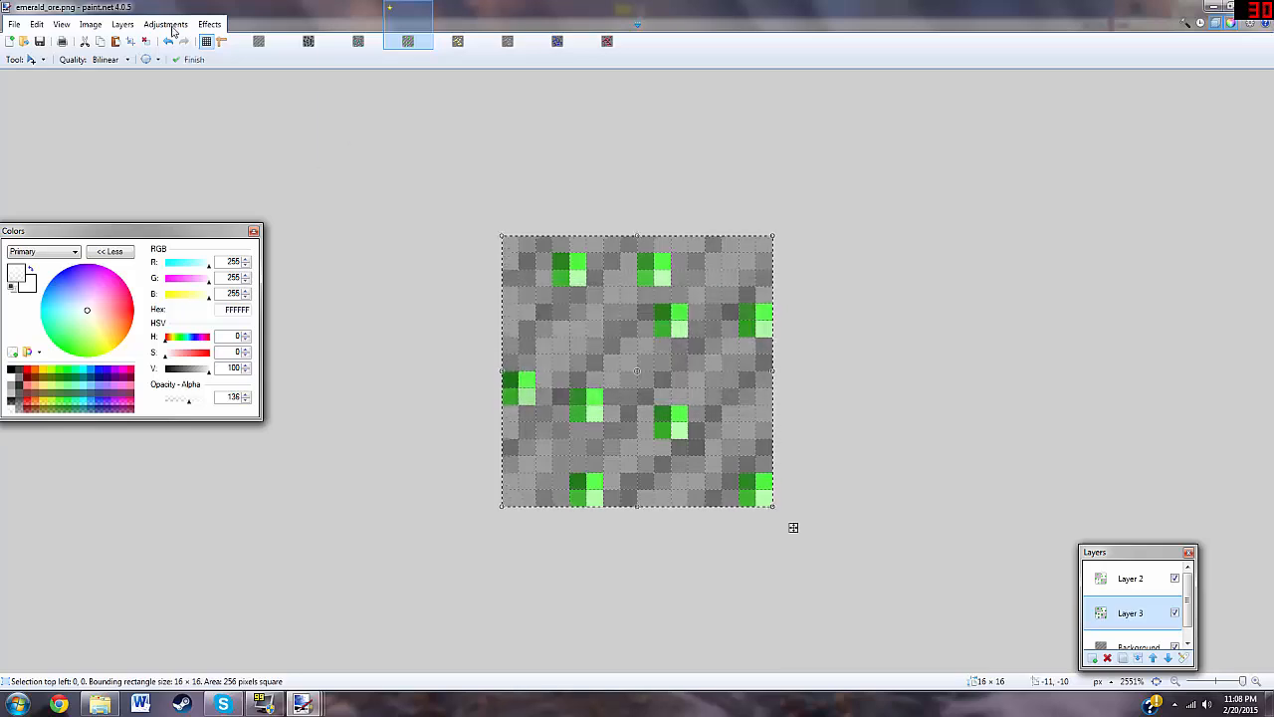
left_click(173, 25)
left_click(197, 68)
left_click(657, 390)
left_click(168, 42)
left_click(177, 24)
left_click(197, 69)
left_click(662, 390)
Step: Copy the black pixels and paste them onto two new layers, offset one pixel up-left and one pixel down-left
key("ctrl+a")
key("ctrl+c")
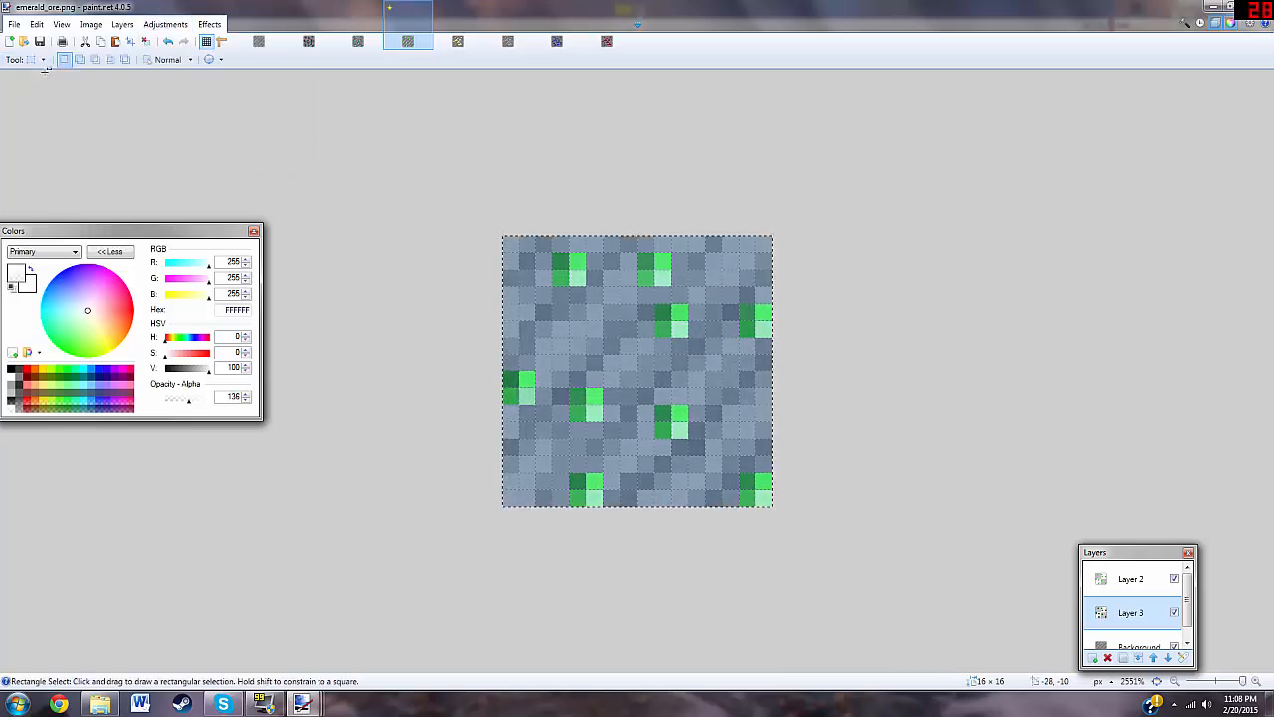
left_click(1092, 658)
key("ctrl+v")
key("Left")
key("Up")
left_click(1092, 659)
key("ctrl+v")
key("Left")
key("Down")
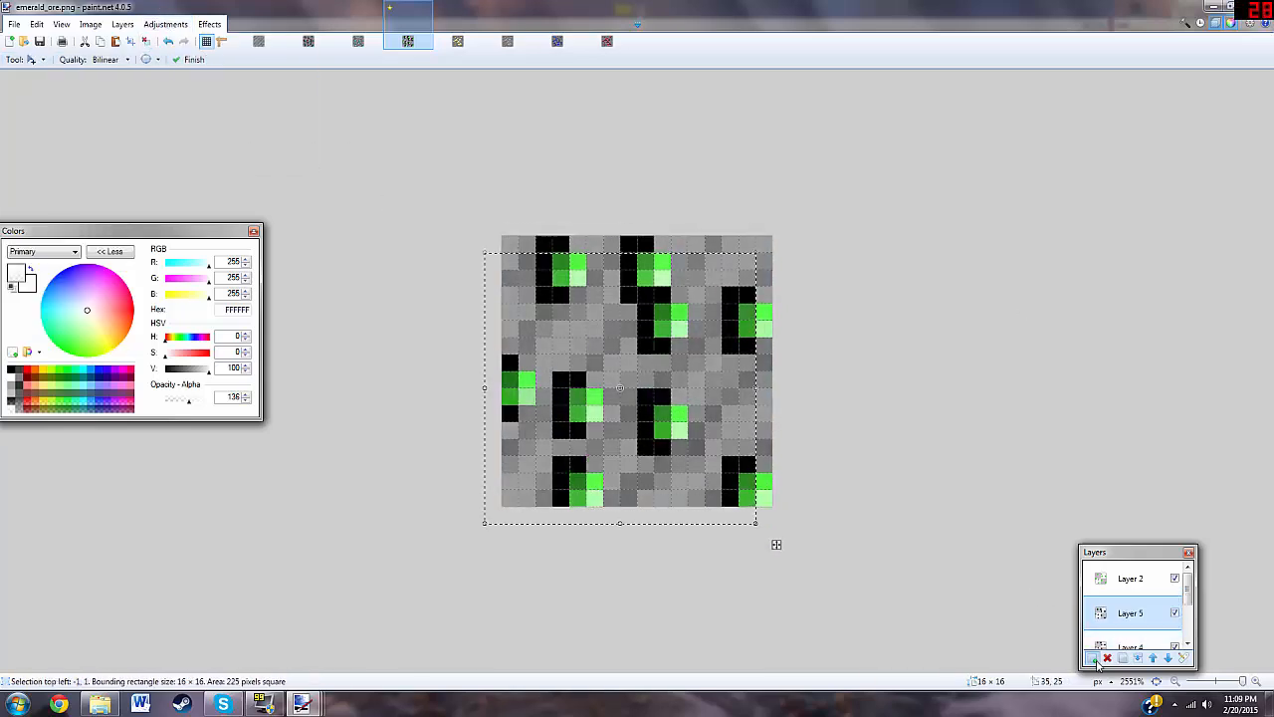
Step: Paste the black pixels onto two more new layers, offset one pixel down-right and one pixel up-right
left_click(1092, 658)
key("ctrl+v")
key("Right")
key("Down")
left_click(1092, 658)
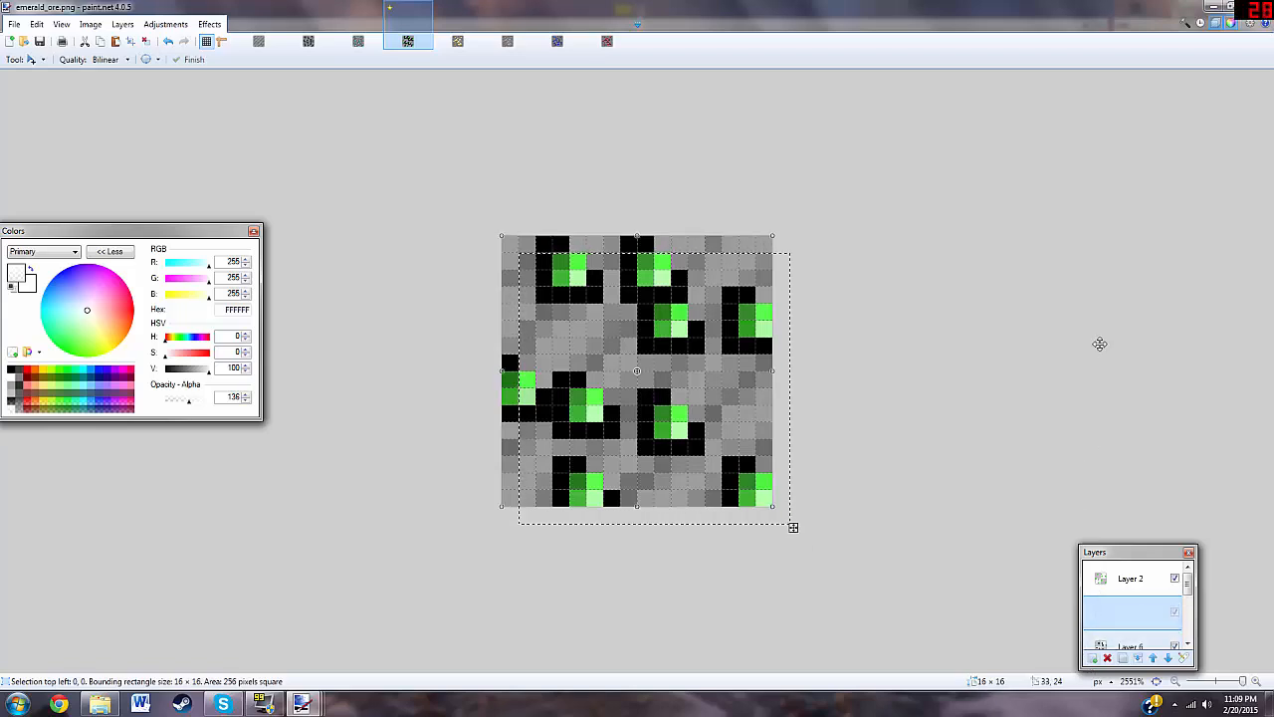
key("ctrl+v")
key("Right")
key("Up")
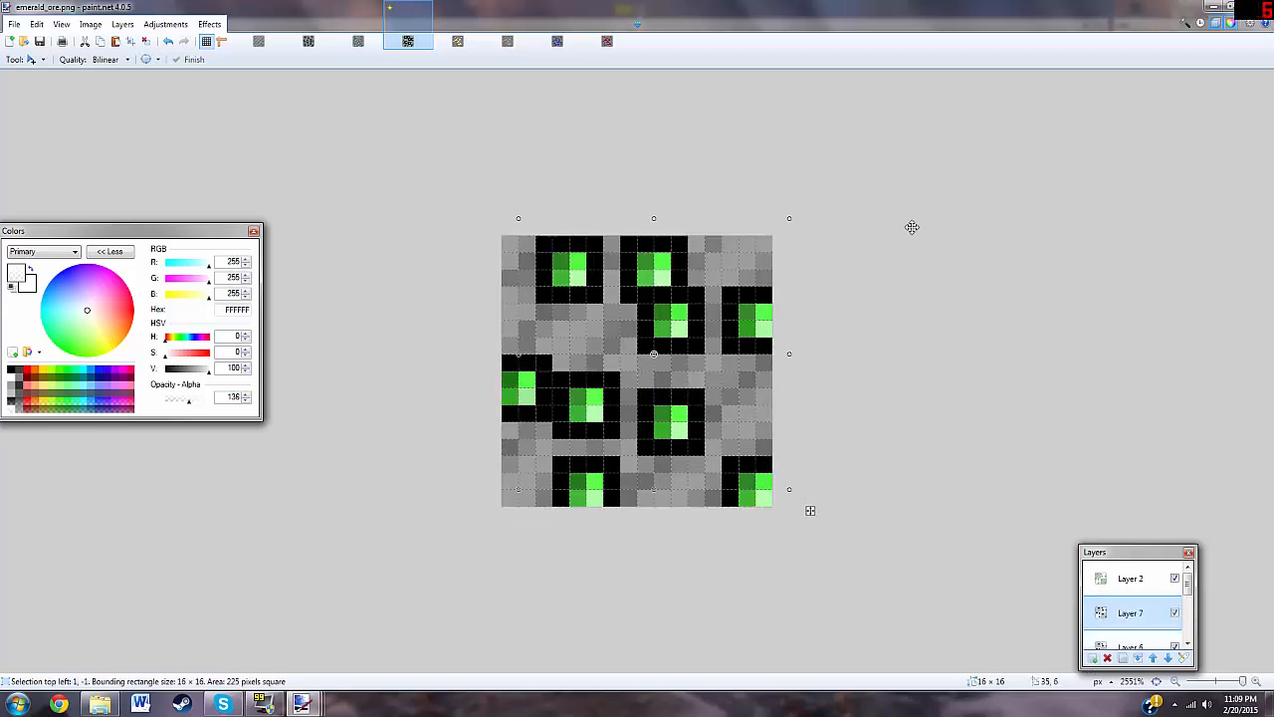
Step: Merge the four offset black outline layers down into Layer 3
left_click(1140, 659)
left_click(1139, 659)
left_click(1138, 660)
left_click(1138, 659)
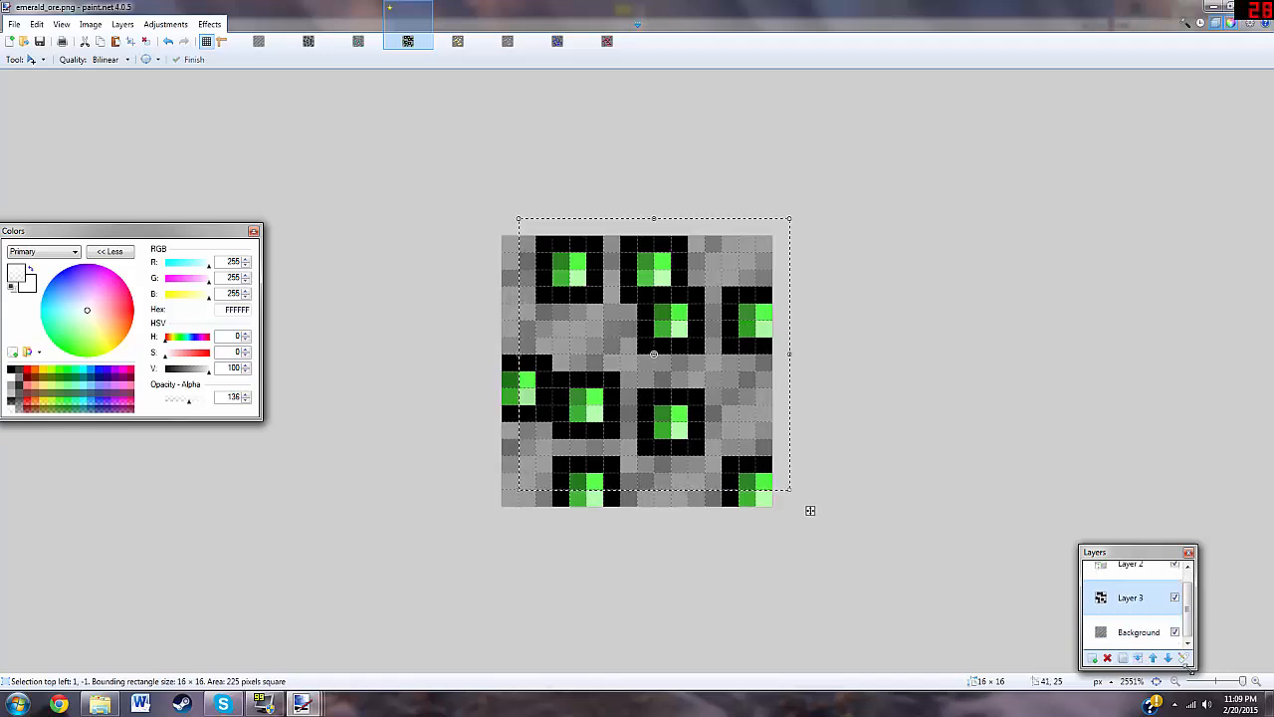
Step: Set Layer 3's opacity to 60 to soften the black outline, and clear the selection
key("F4")
left_click_drag(721, 376, 673, 375)
left_click_drag(672, 287, 317, 269)
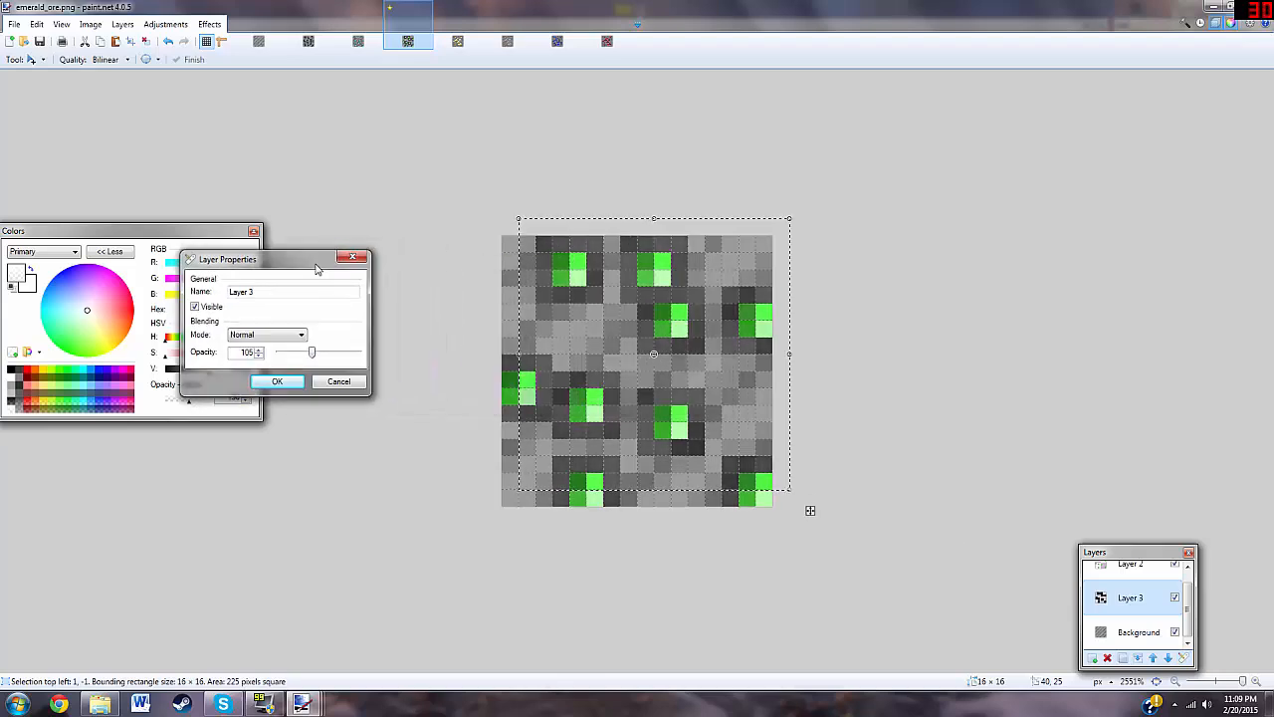
left_click_drag(312, 354, 301, 353)
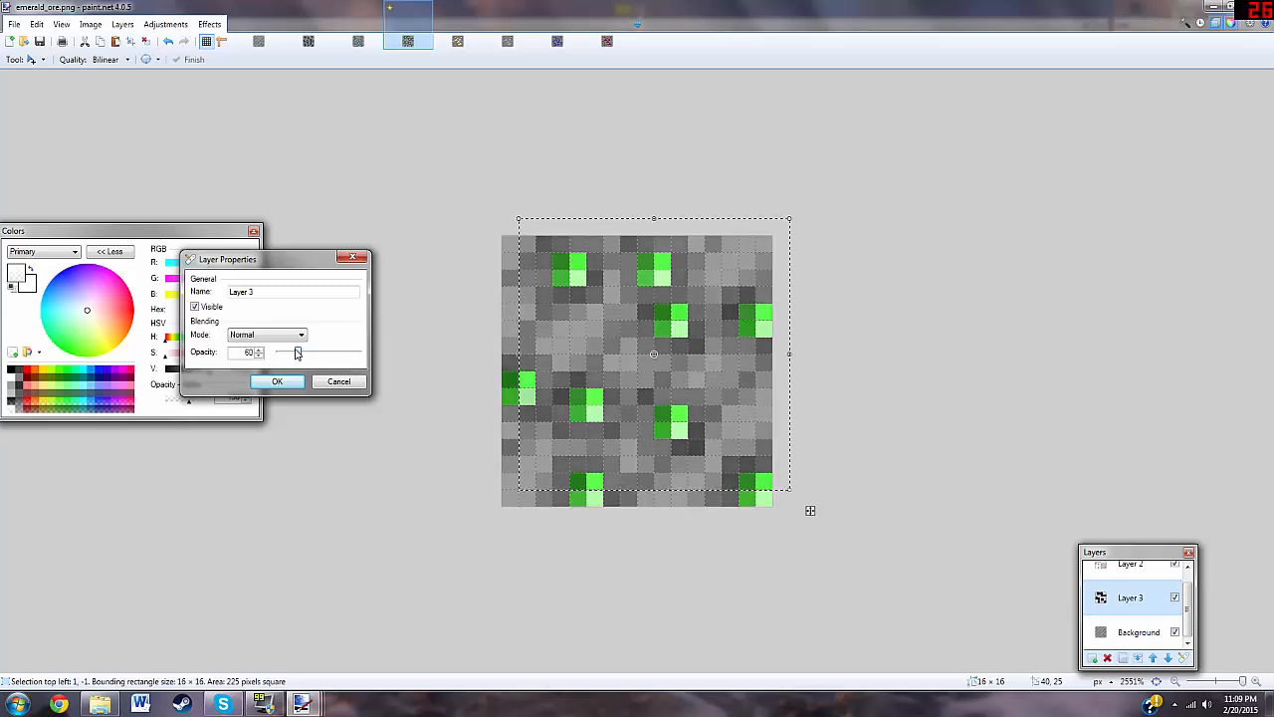
left_click(295, 387)
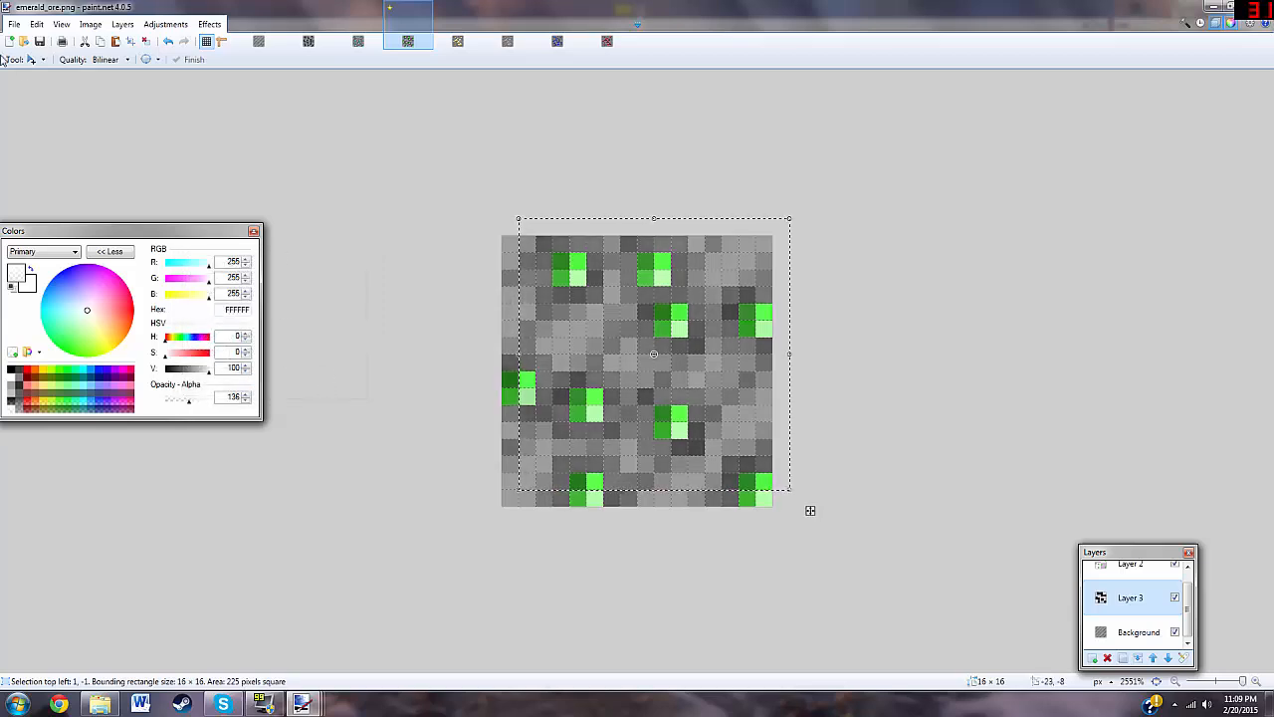
left_click(40, 60)
left_click(47, 76)
key("ctrl+d")
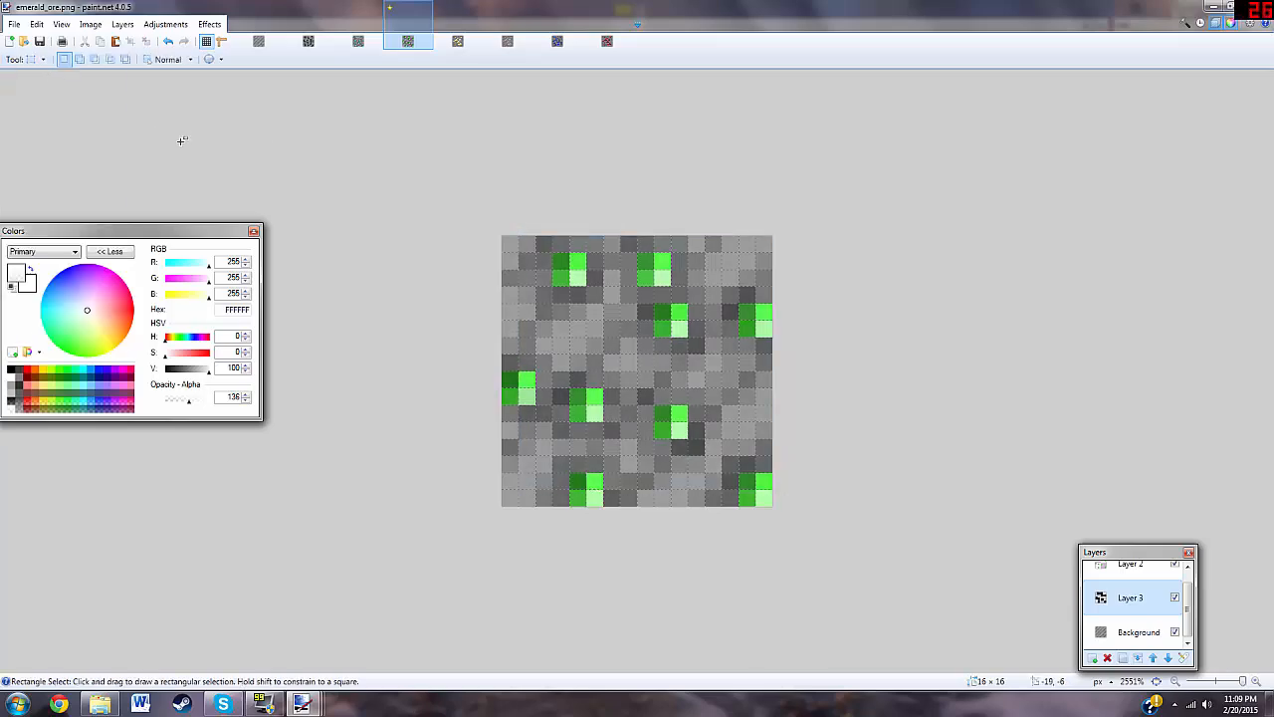
Step: Save the texture as emerald_ore PNG, replacing the existing file and flattening the layers
key("ctrl+shift+s")
left_click(614, 477)
left_click(358, 521)
left_click(604, 510)
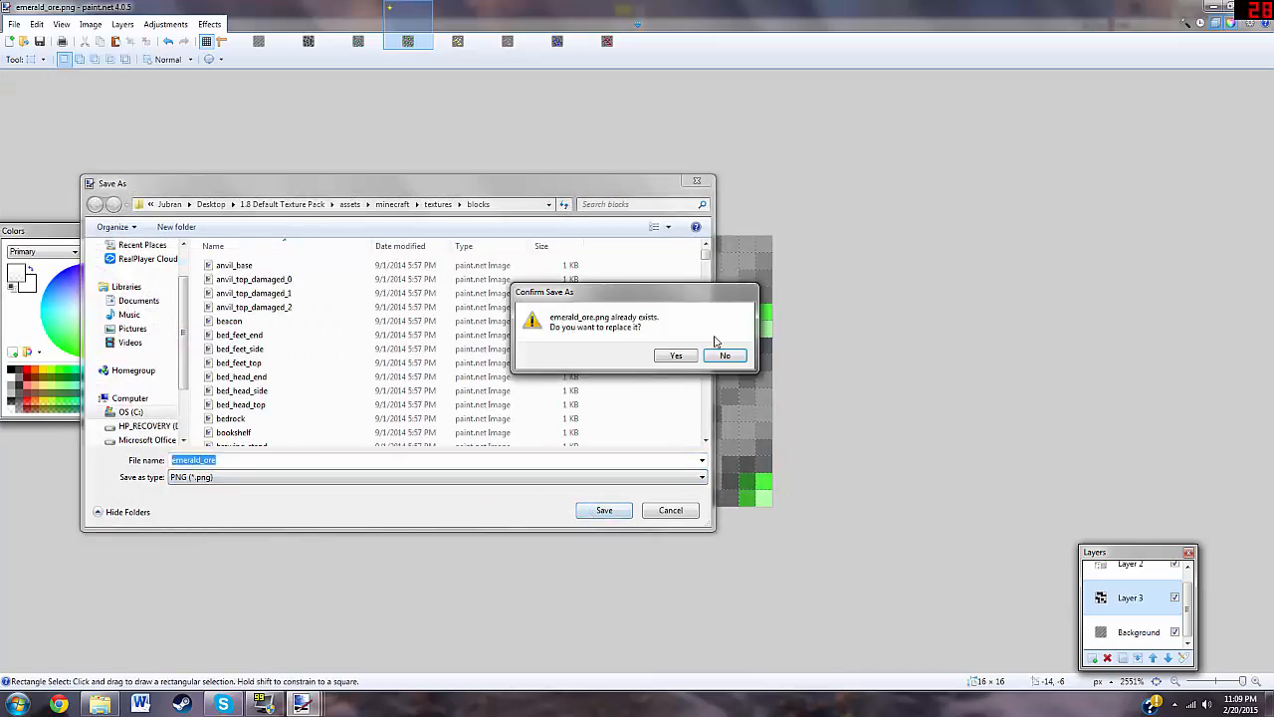
left_click(712, 352)
left_click(746, 462)
left_click(542, 354)
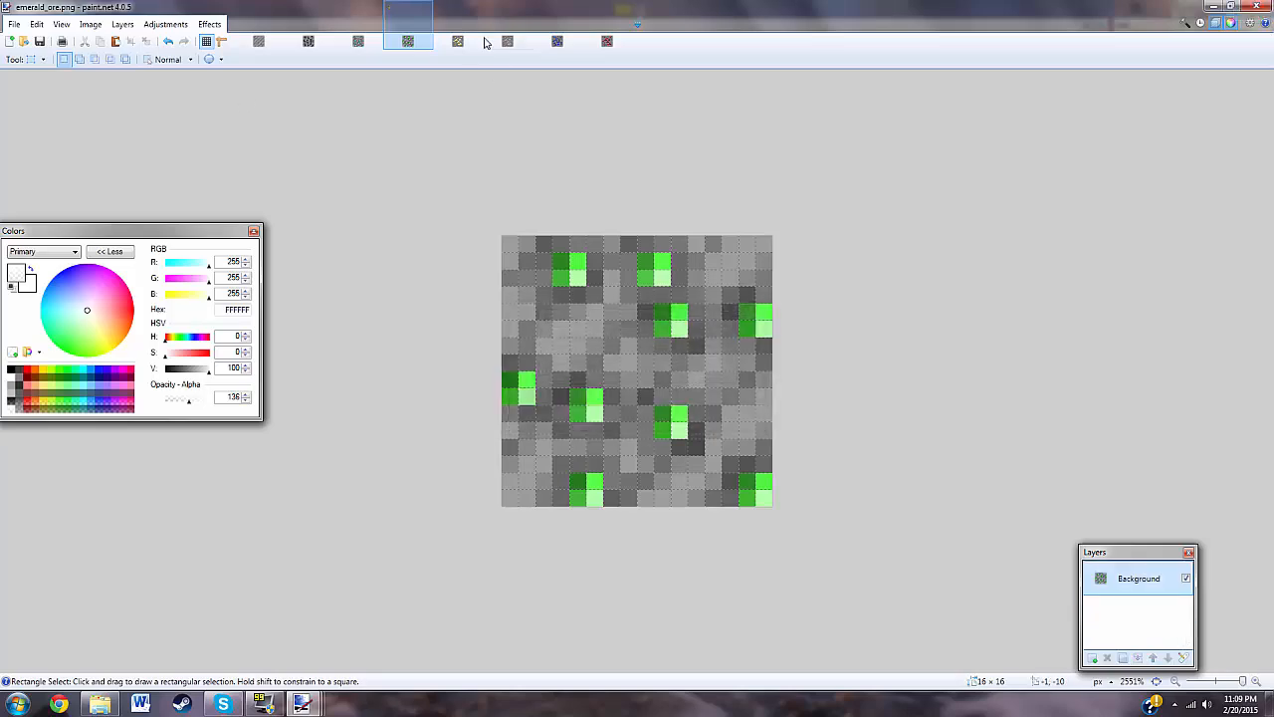
Step: Compare the finished emerald ore with the diamond ore, coal ore and stone textures
left_click(360, 43)
left_click(312, 42)
left_click(264, 43)
left_click(311, 43)
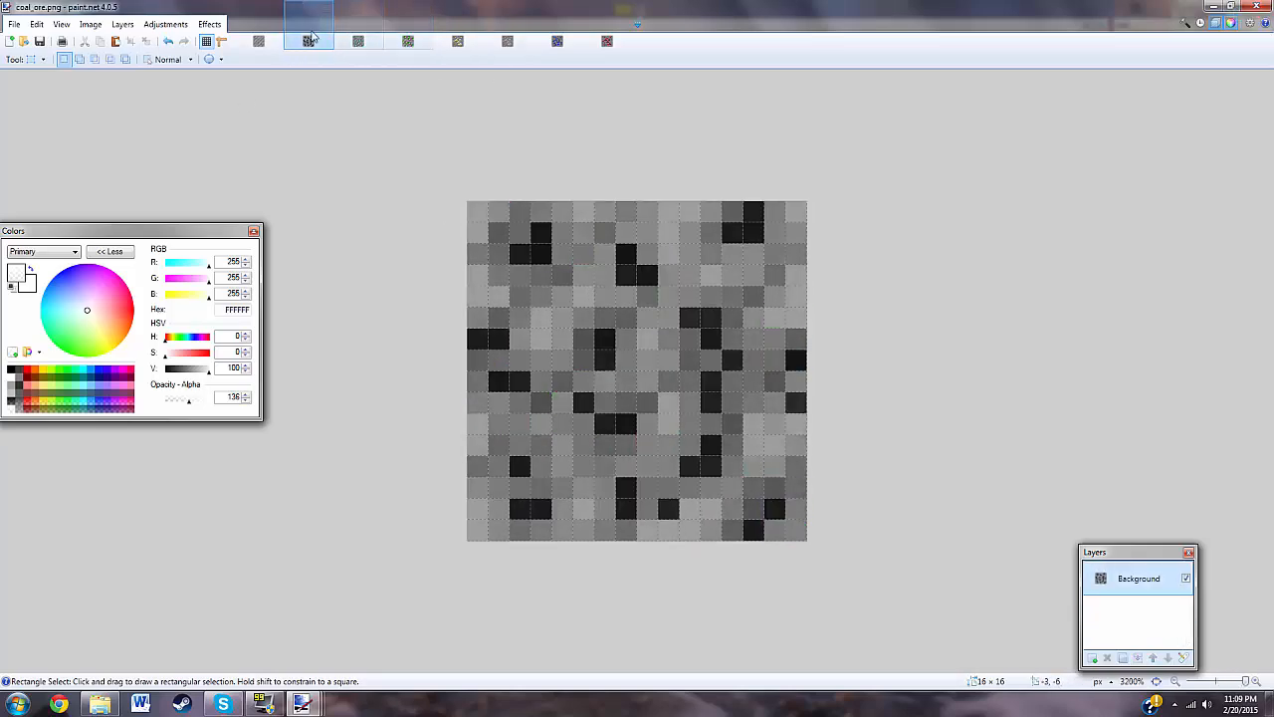
left_click(404, 44)
Step: Add a new layer to stone.png and set the Pencil color to dark gray 262626 at opacity 109
left_click(267, 43)
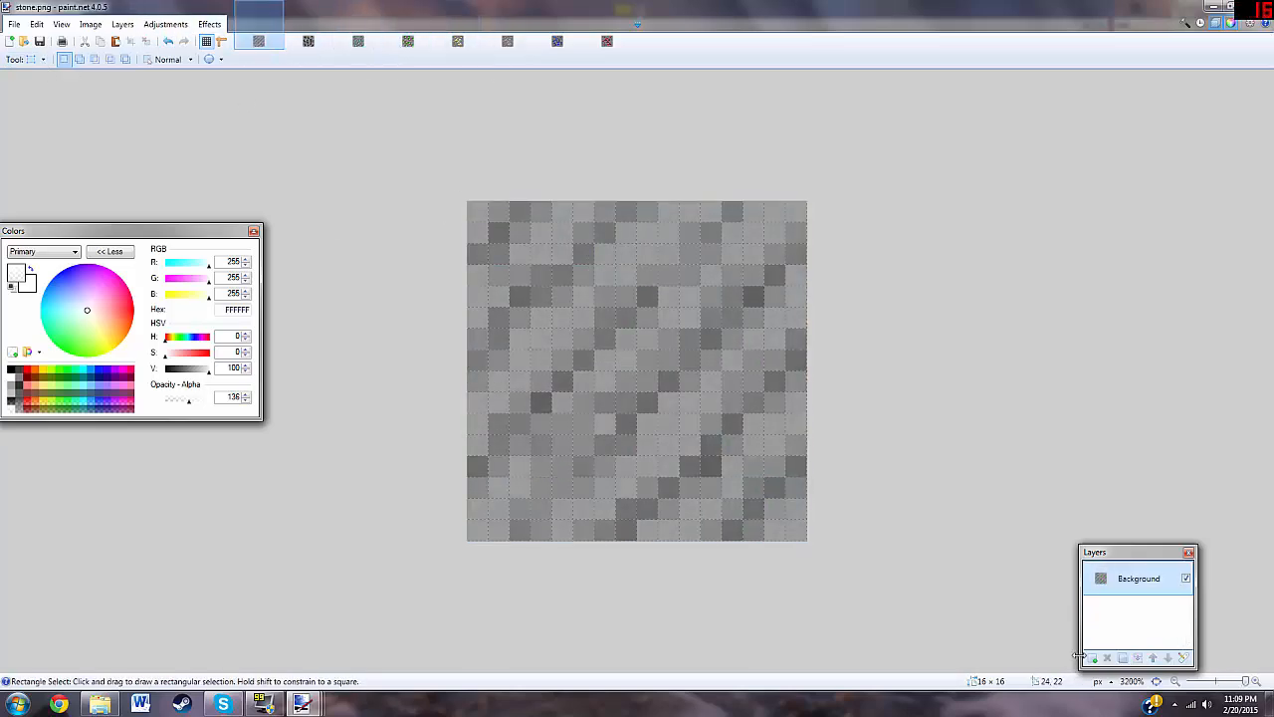
key("ctrl+shift+n")
left_click(37, 59)
left_click(40, 251)
left_click(45, 60)
left_click(43, 267)
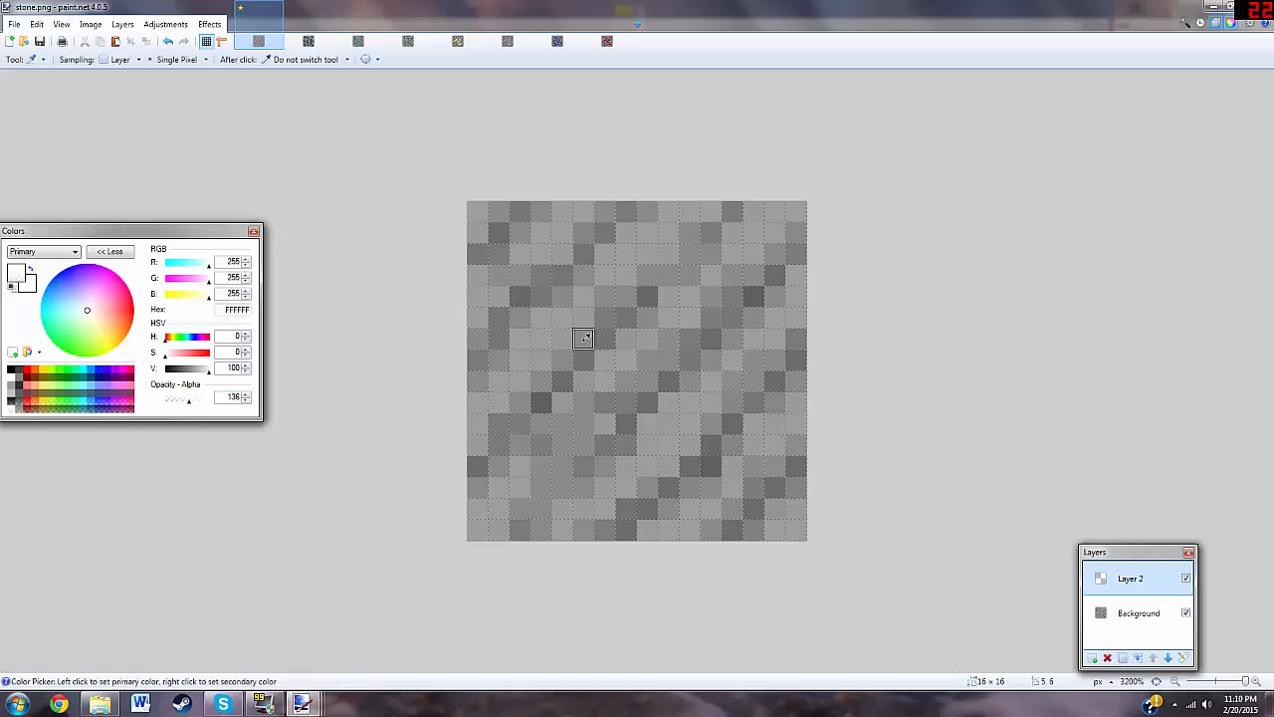
left_click(584, 338)
left_click(184, 400)
left_click(177, 370)
left_click(38, 59)
left_click(44, 251)
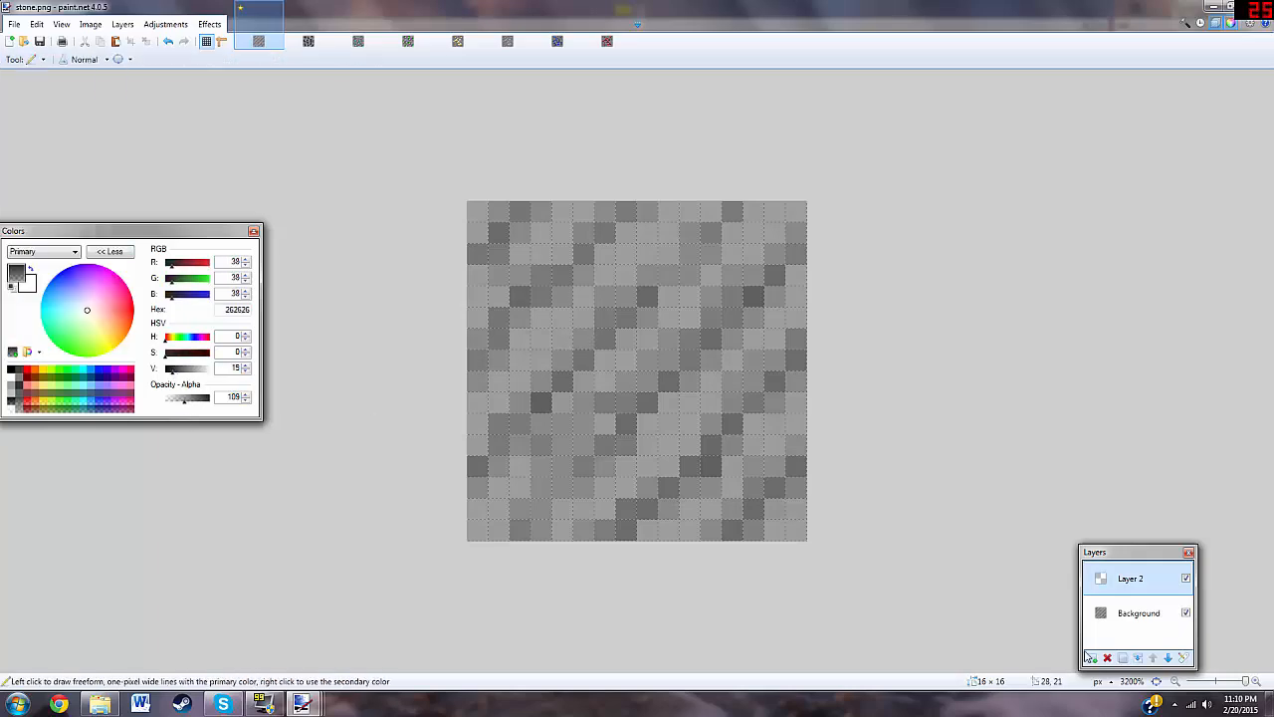
Step: Lower the color opacity to 58 and pencil scattered darker pixels across the stone texture on Layer 2
key("ctrl+shift+s")
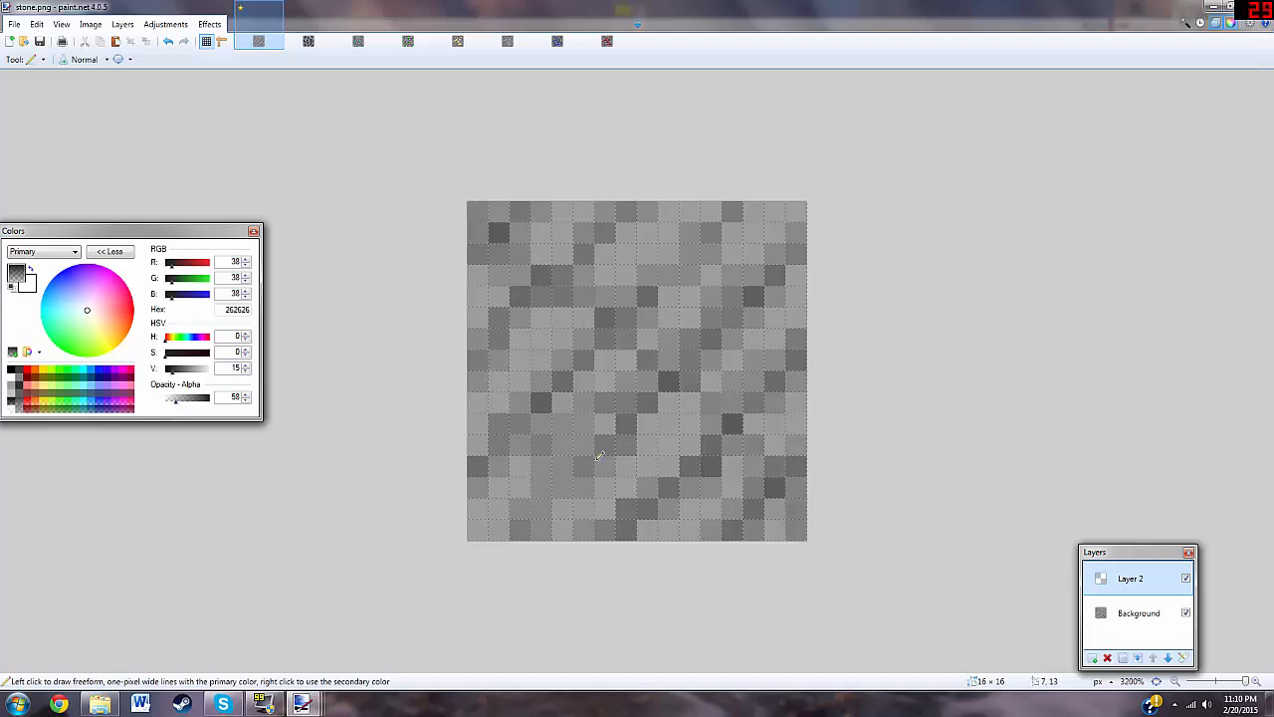
left_click_drag(477, 381, 478, 403)
left_click(605, 508)
left_click_drag(542, 211, 627, 211)
left_click(690, 275)
left_click(795, 254)
left_click_drag(754, 297, 774, 297)
left_click_drag(499, 424, 542, 445)
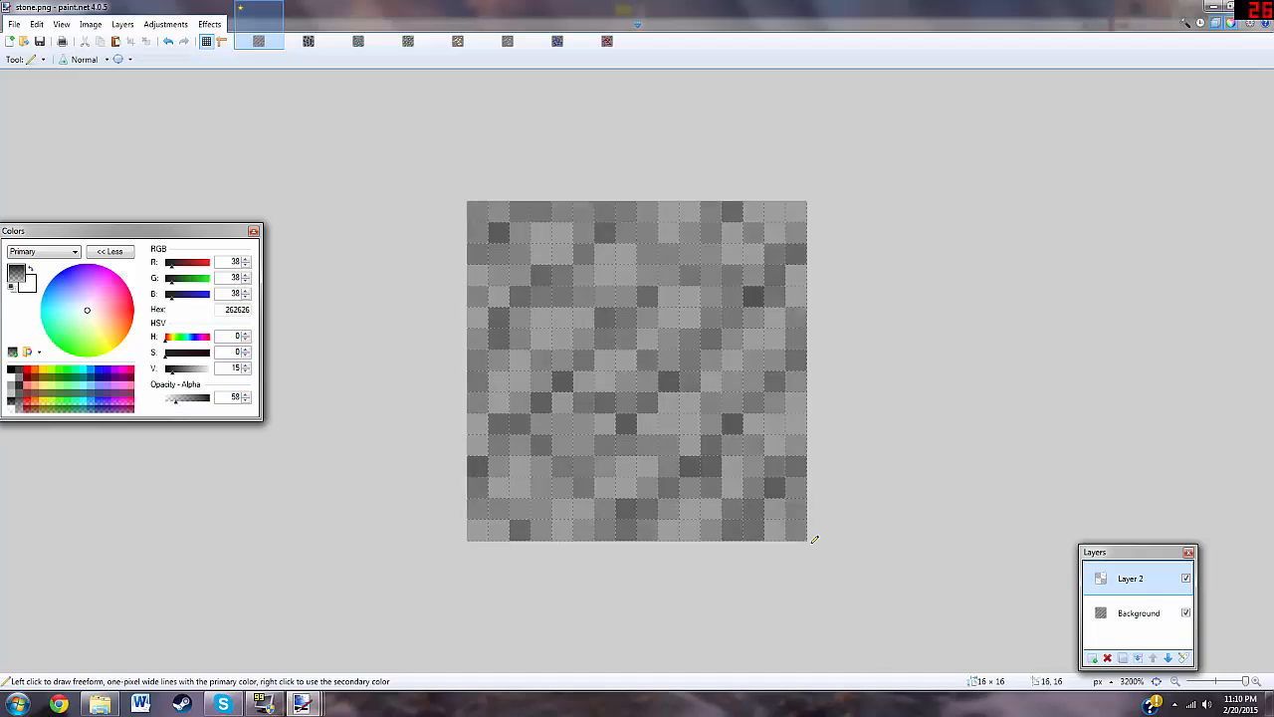
Step: Compare the stone texture with and without the darker pixels by moving the Background layer above Layer 2 and back below
left_click(1135, 614)
left_click(1152, 658)
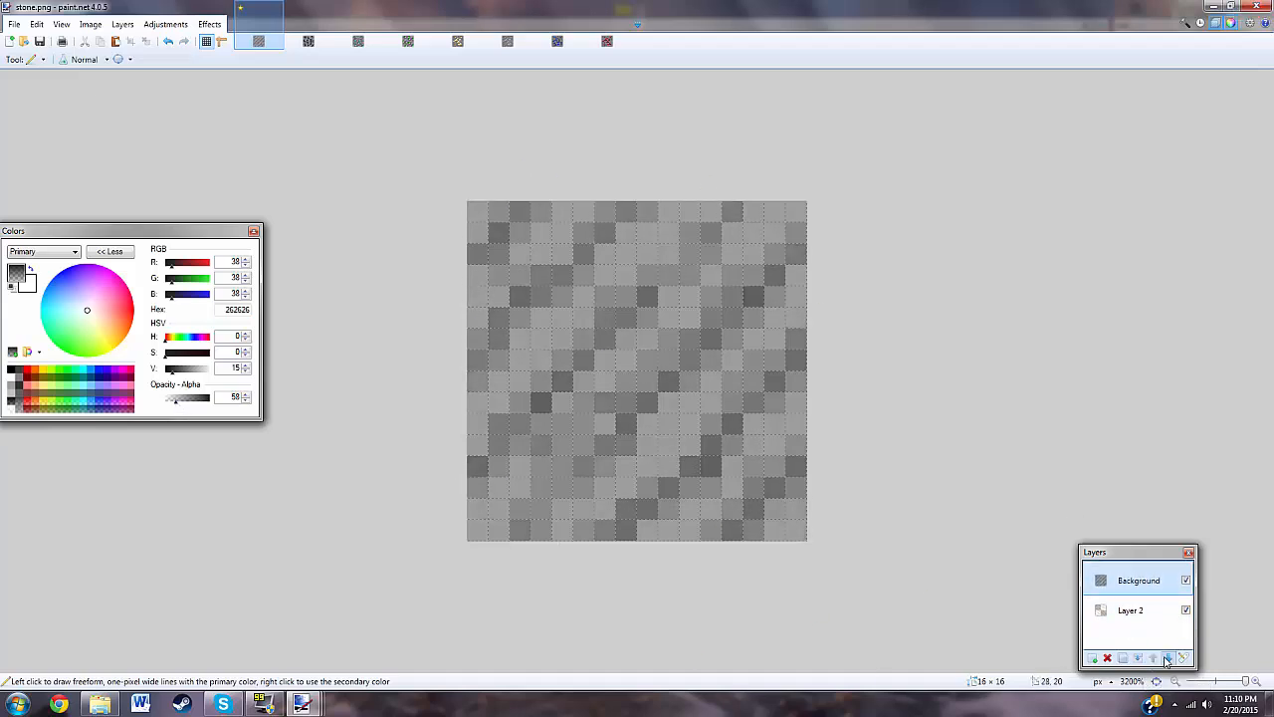
left_click(1168, 658)
left_click(1183, 659)
key("Return")
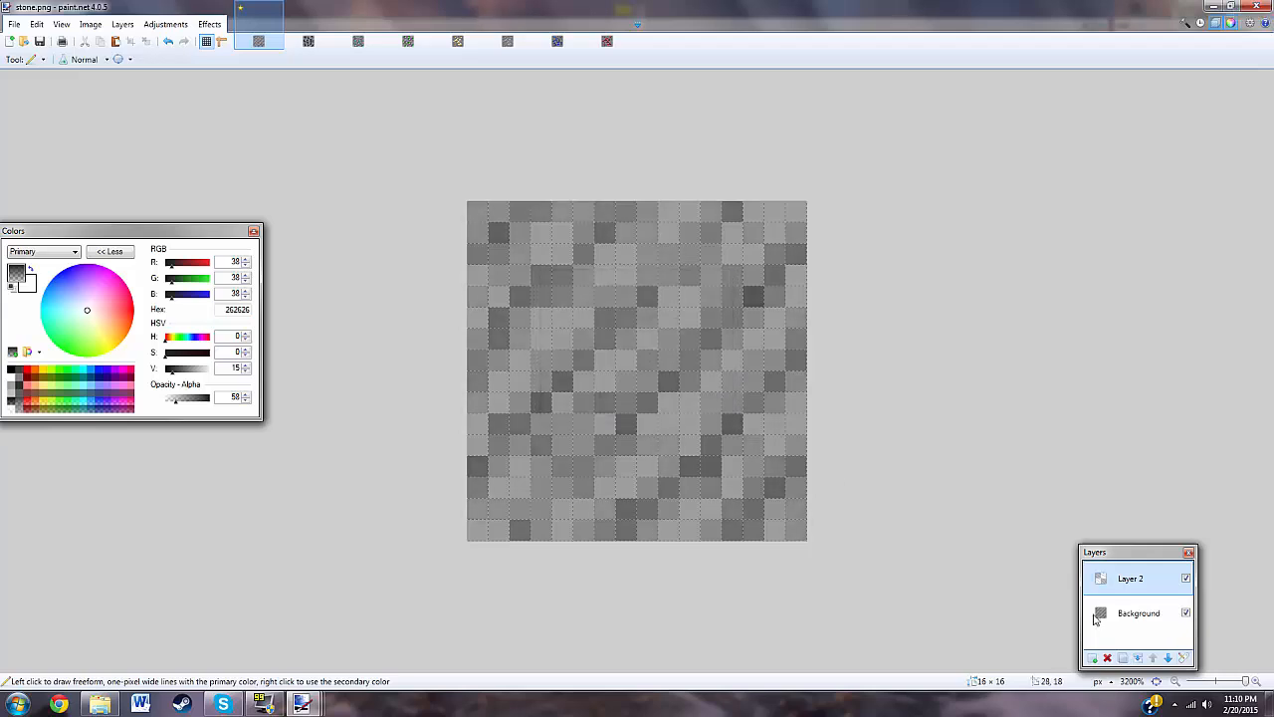
Step: Check the emerald ore and diamond ore textures against the darkened stone texture
left_click(428, 40)
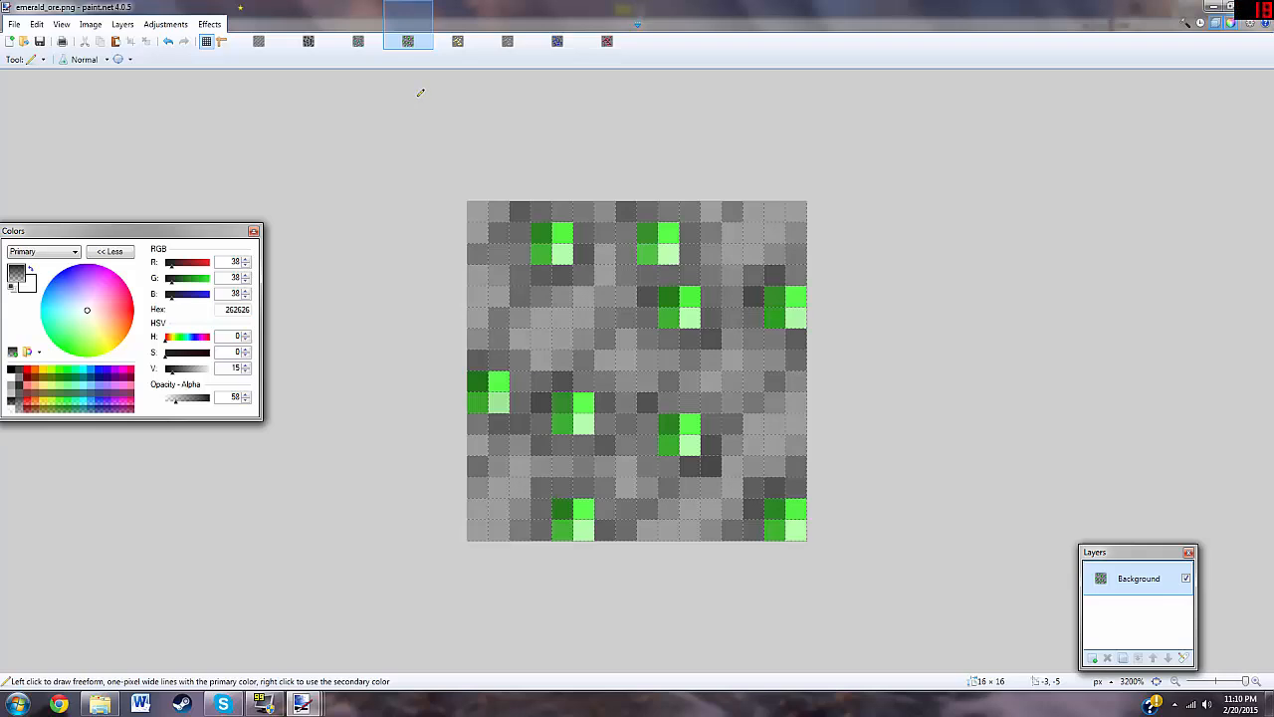
left_click(358, 41)
left_click(258, 41)
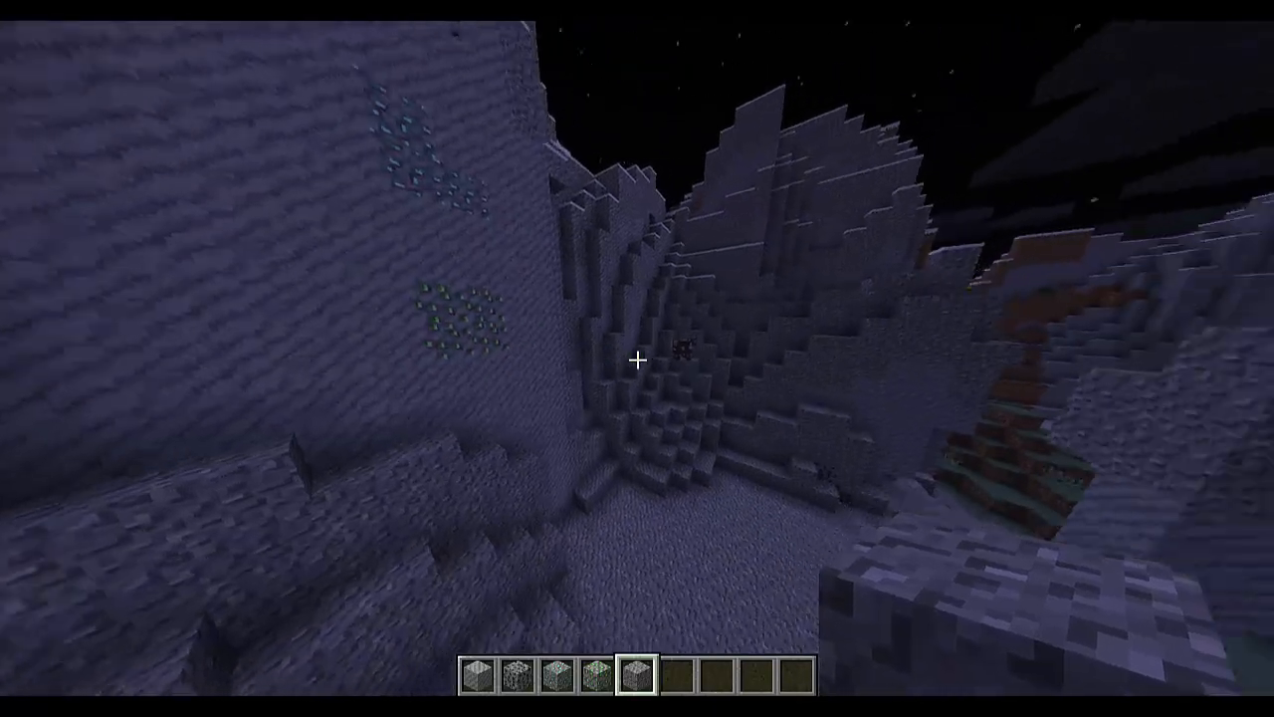
key("w")
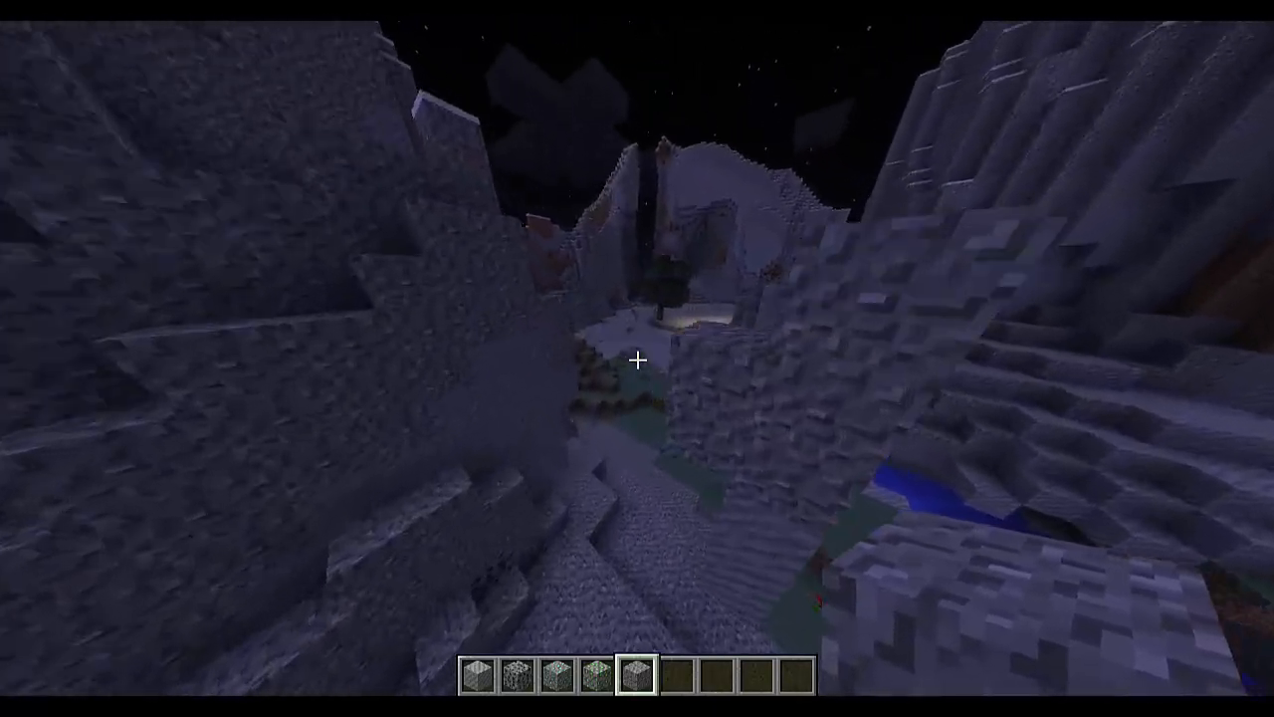
key("w")
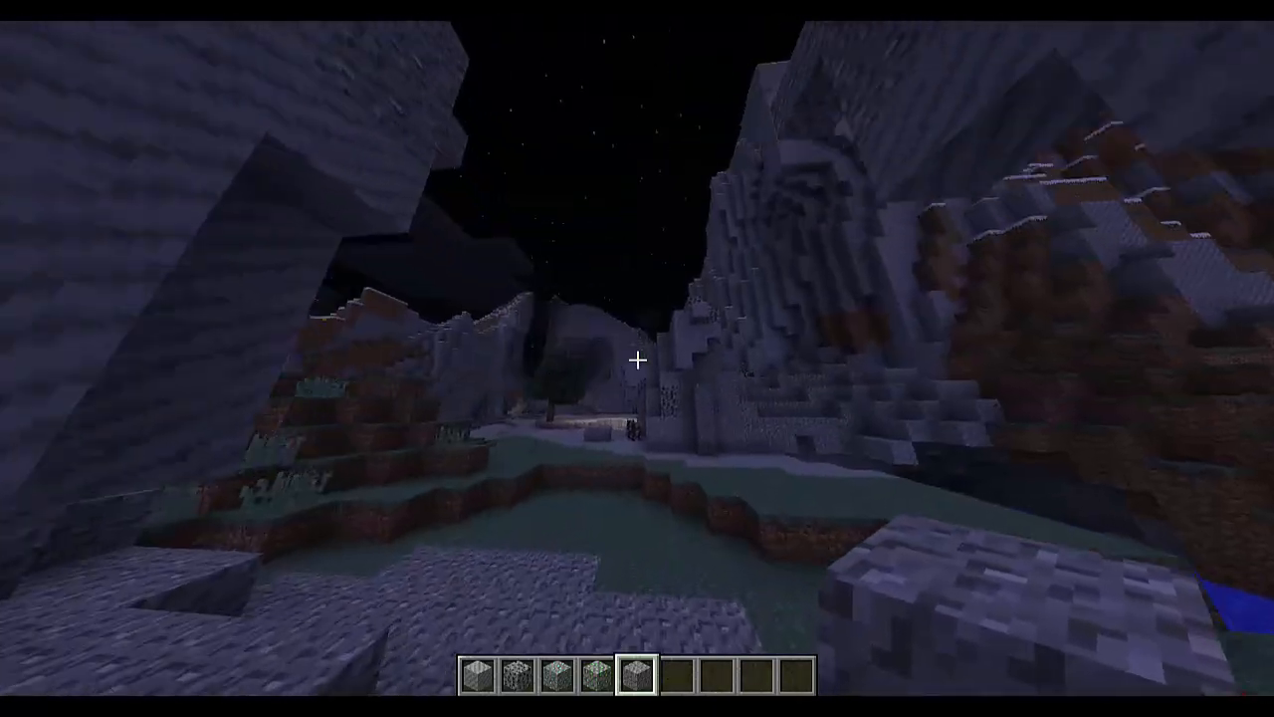
key("w")
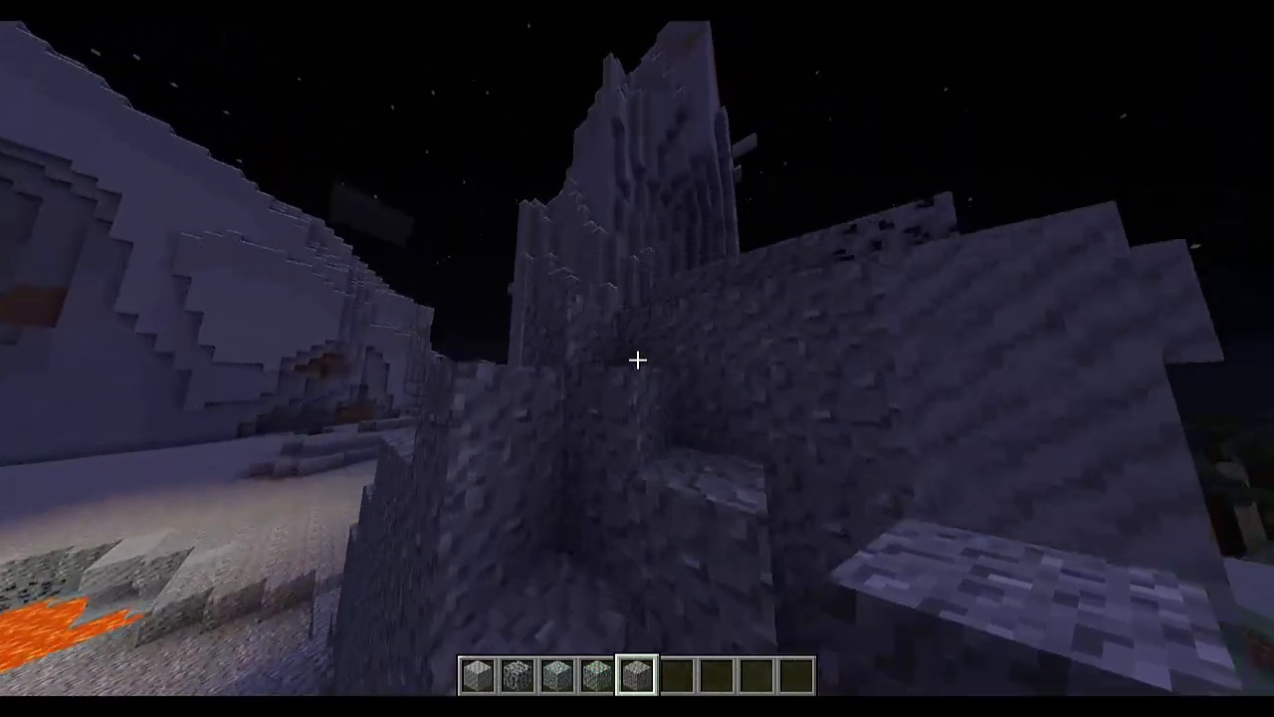
key("w")
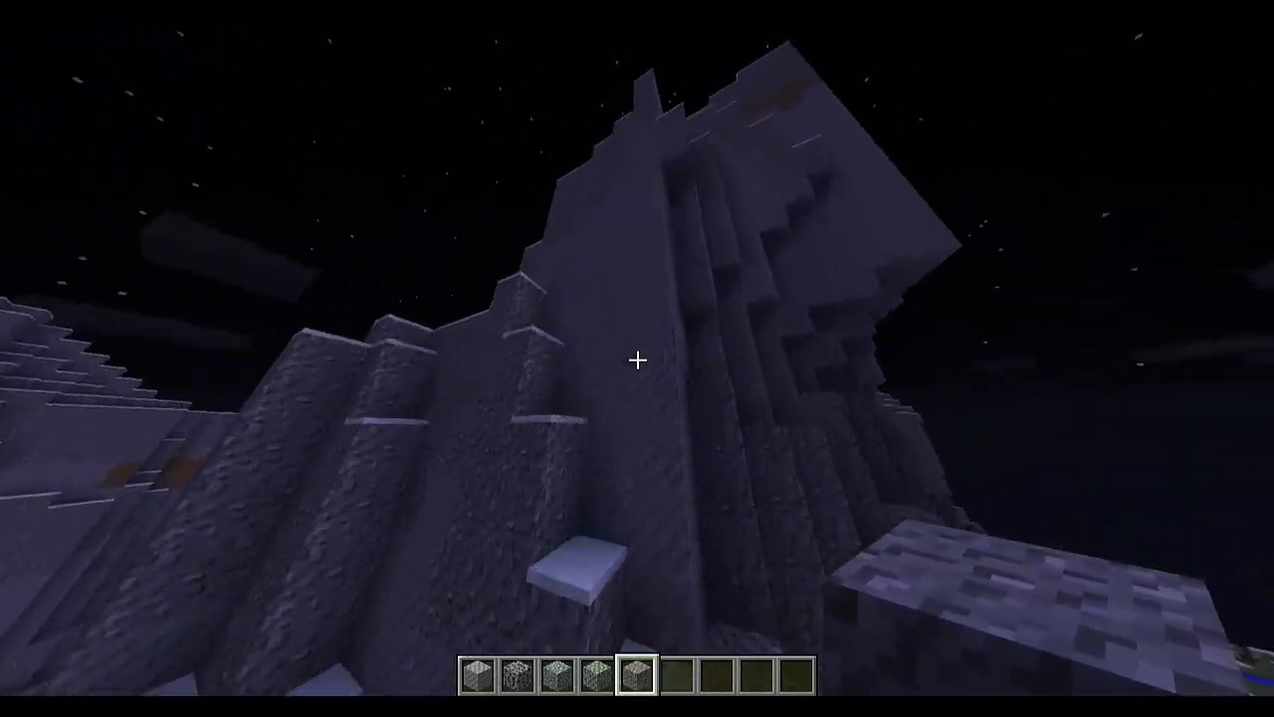
key("w")
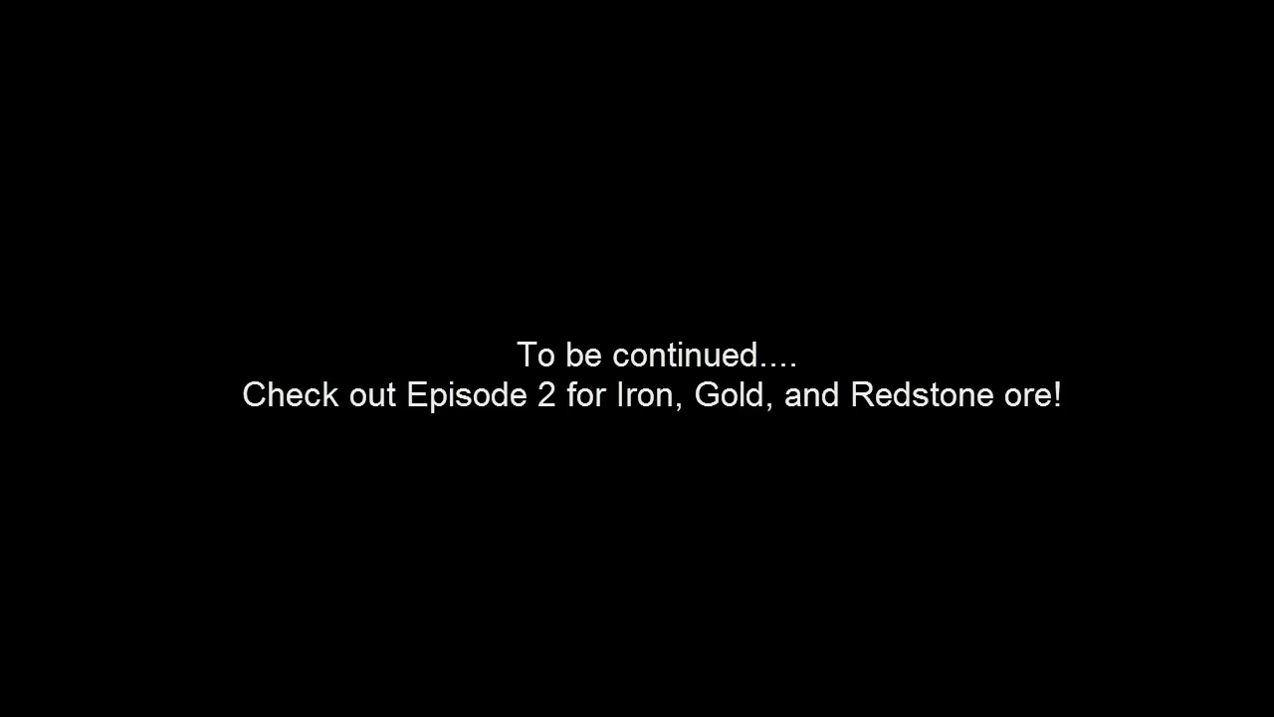